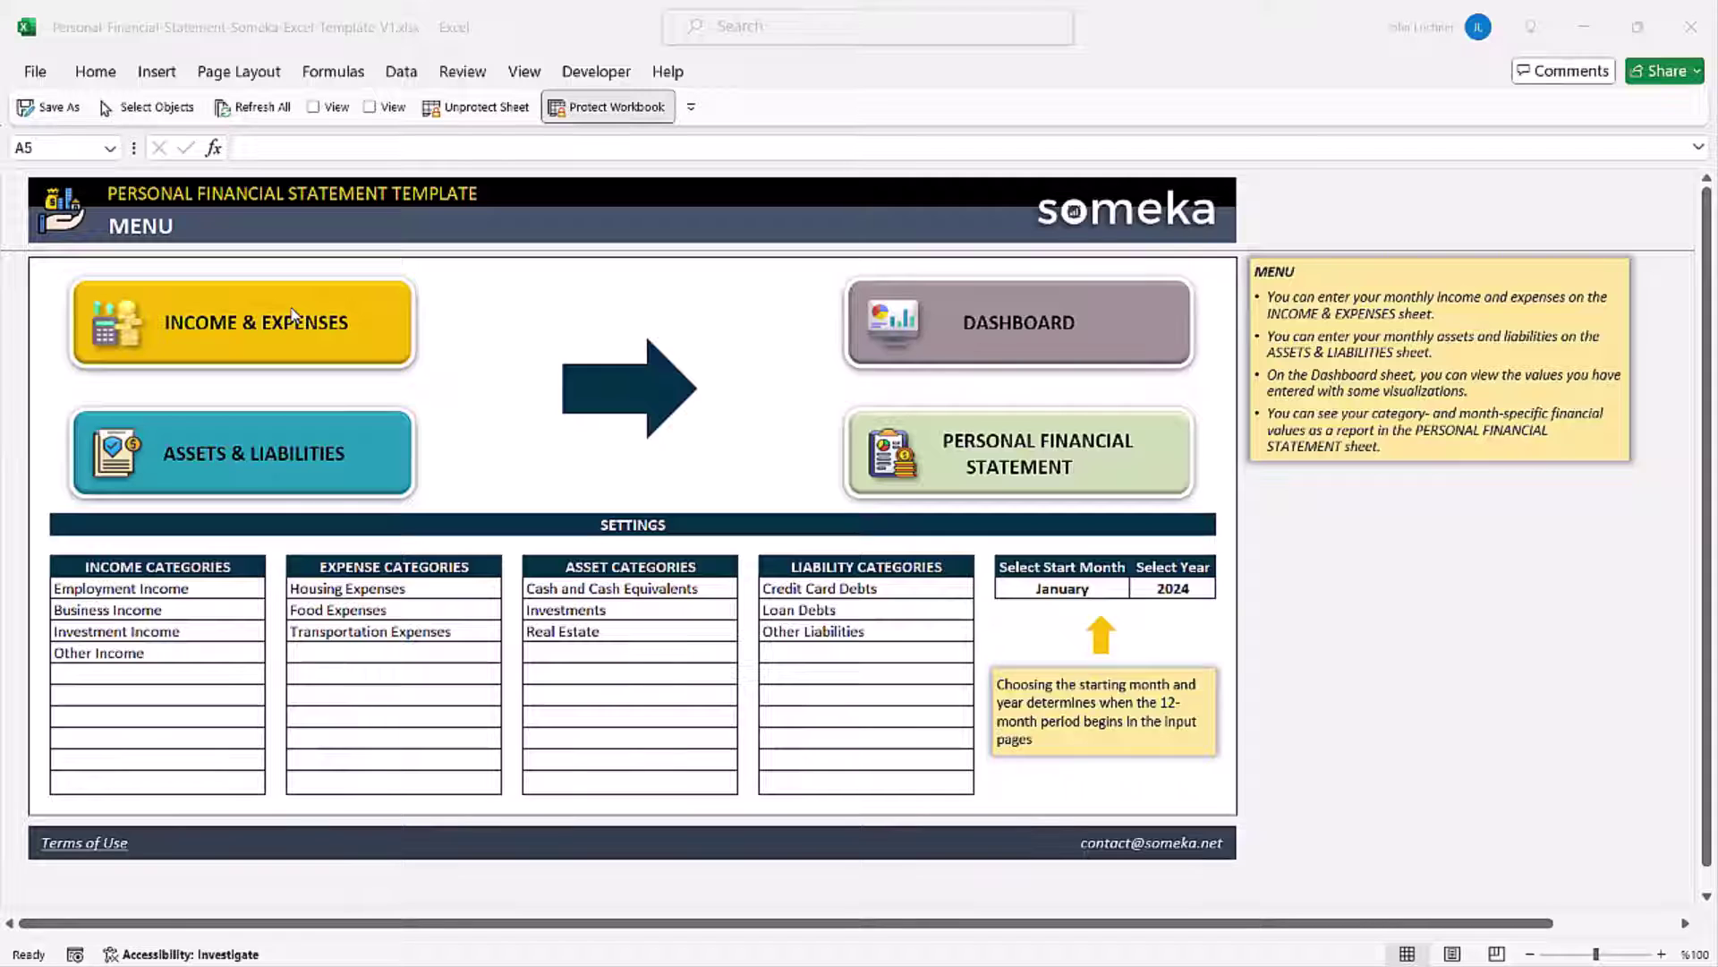
Enter New Income, New Expense, New Asset and New Liability Category in the four category lists.
click(114, 673)
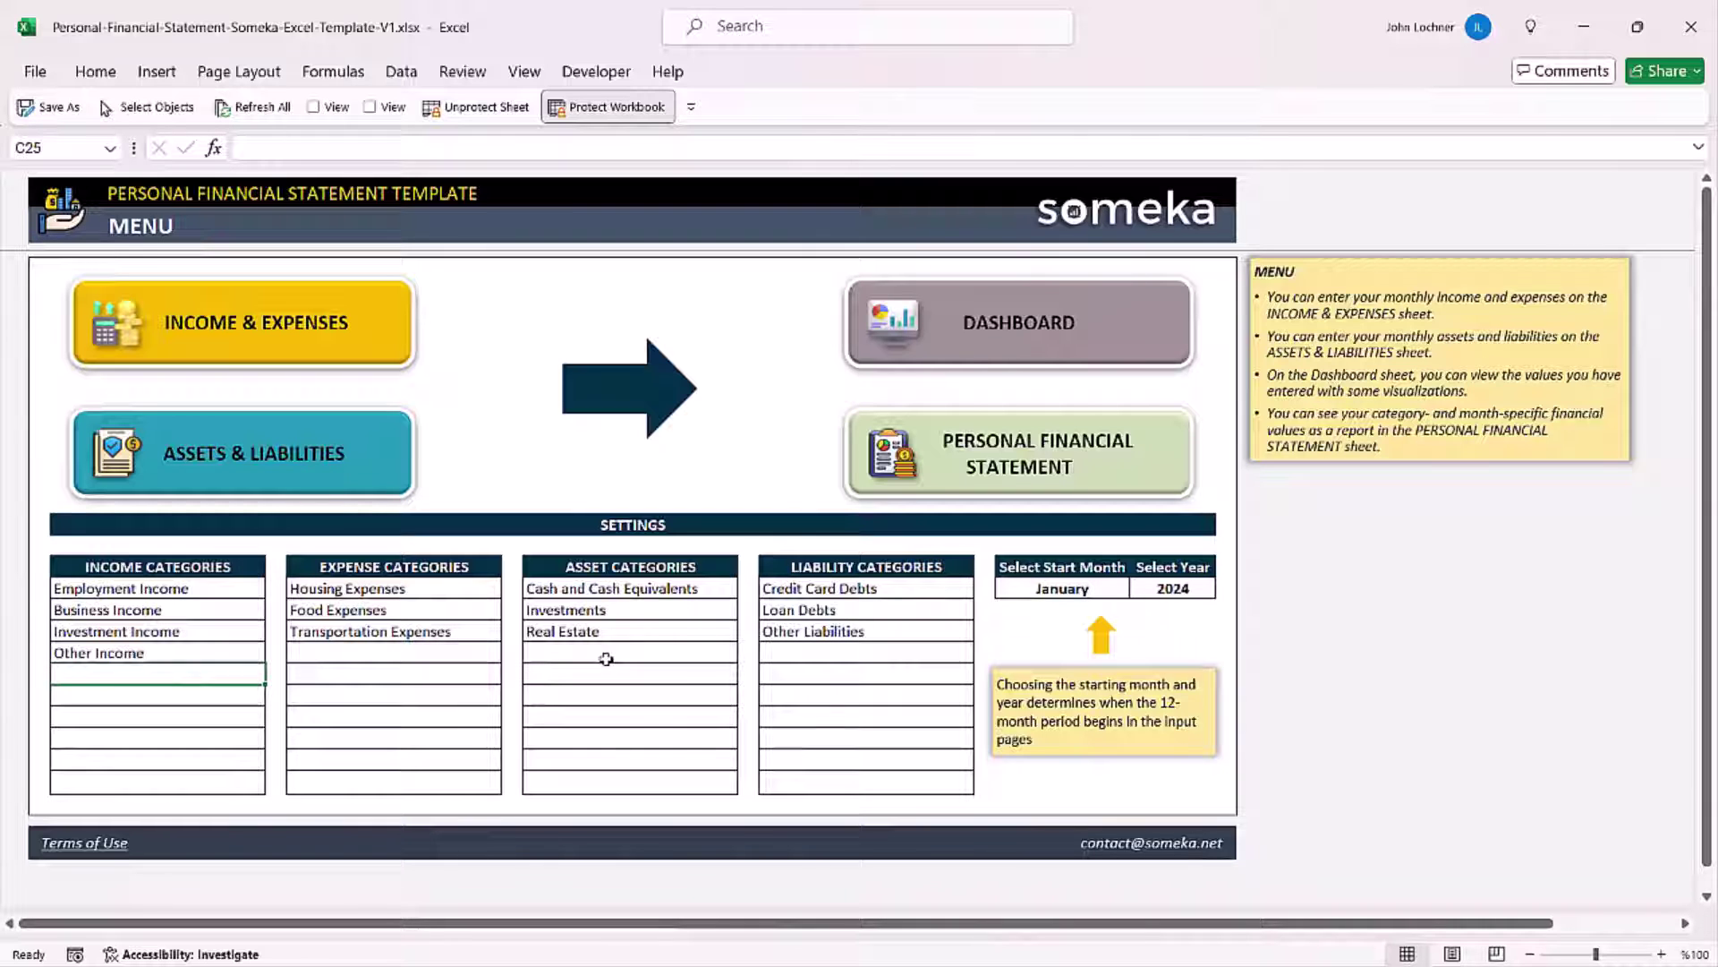
text(New Income Category)
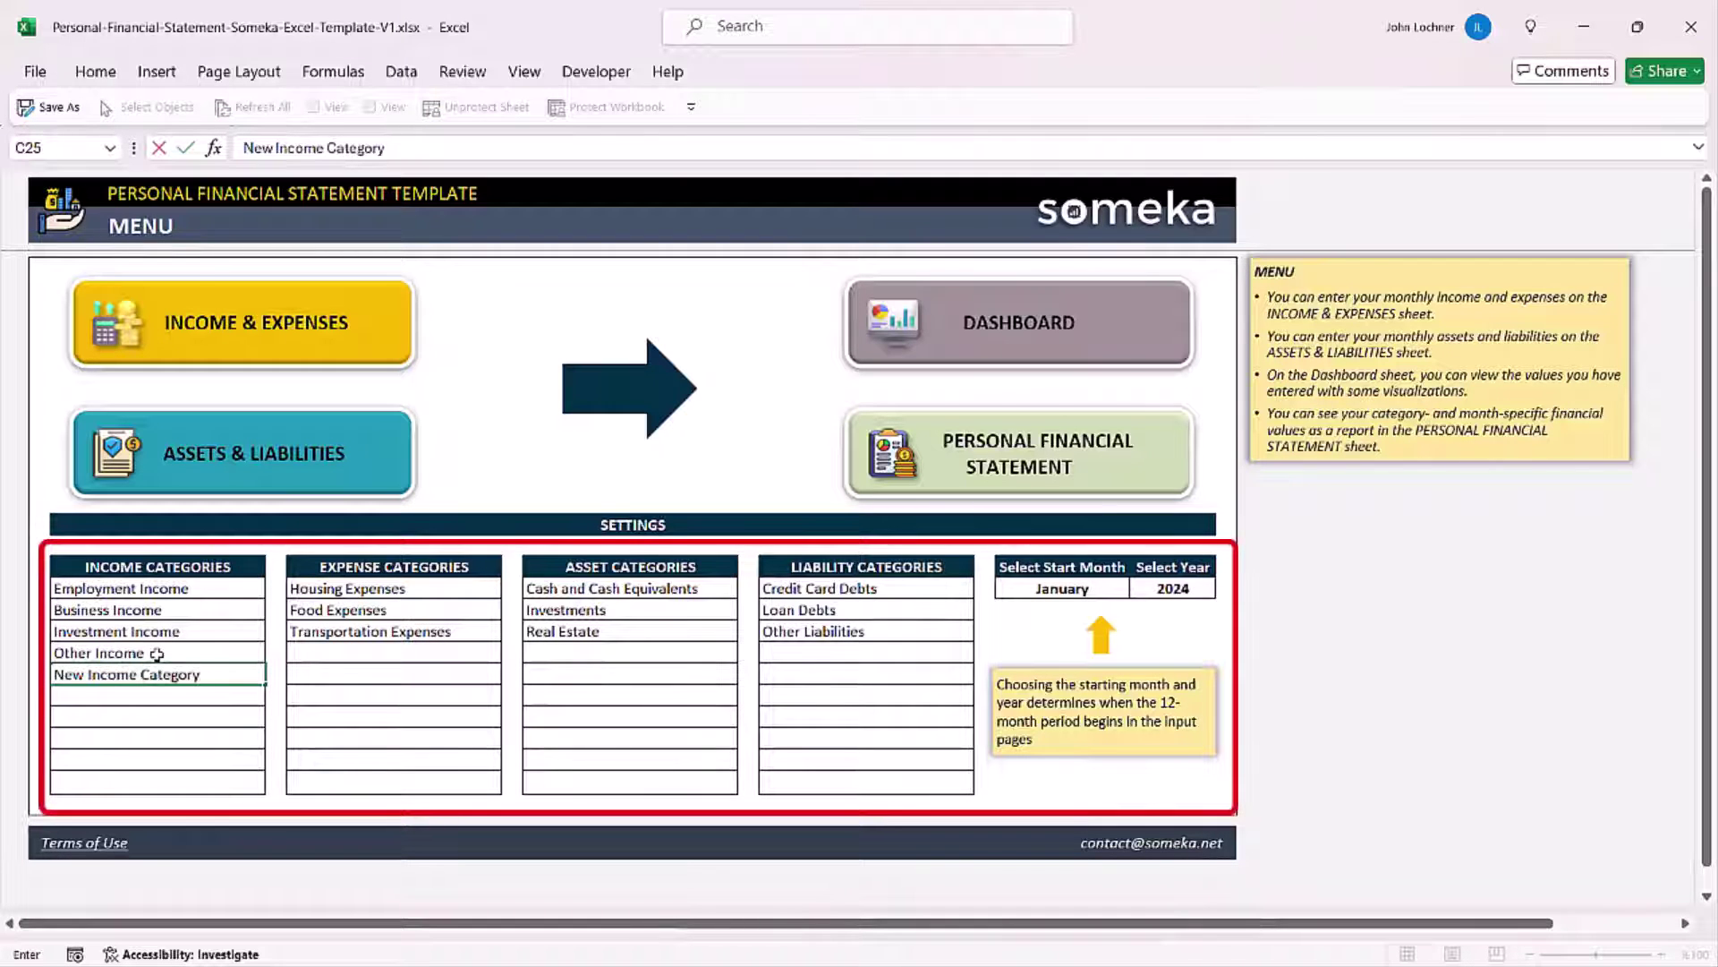
key(Tab)
key(Up)
text(New Expense Category)
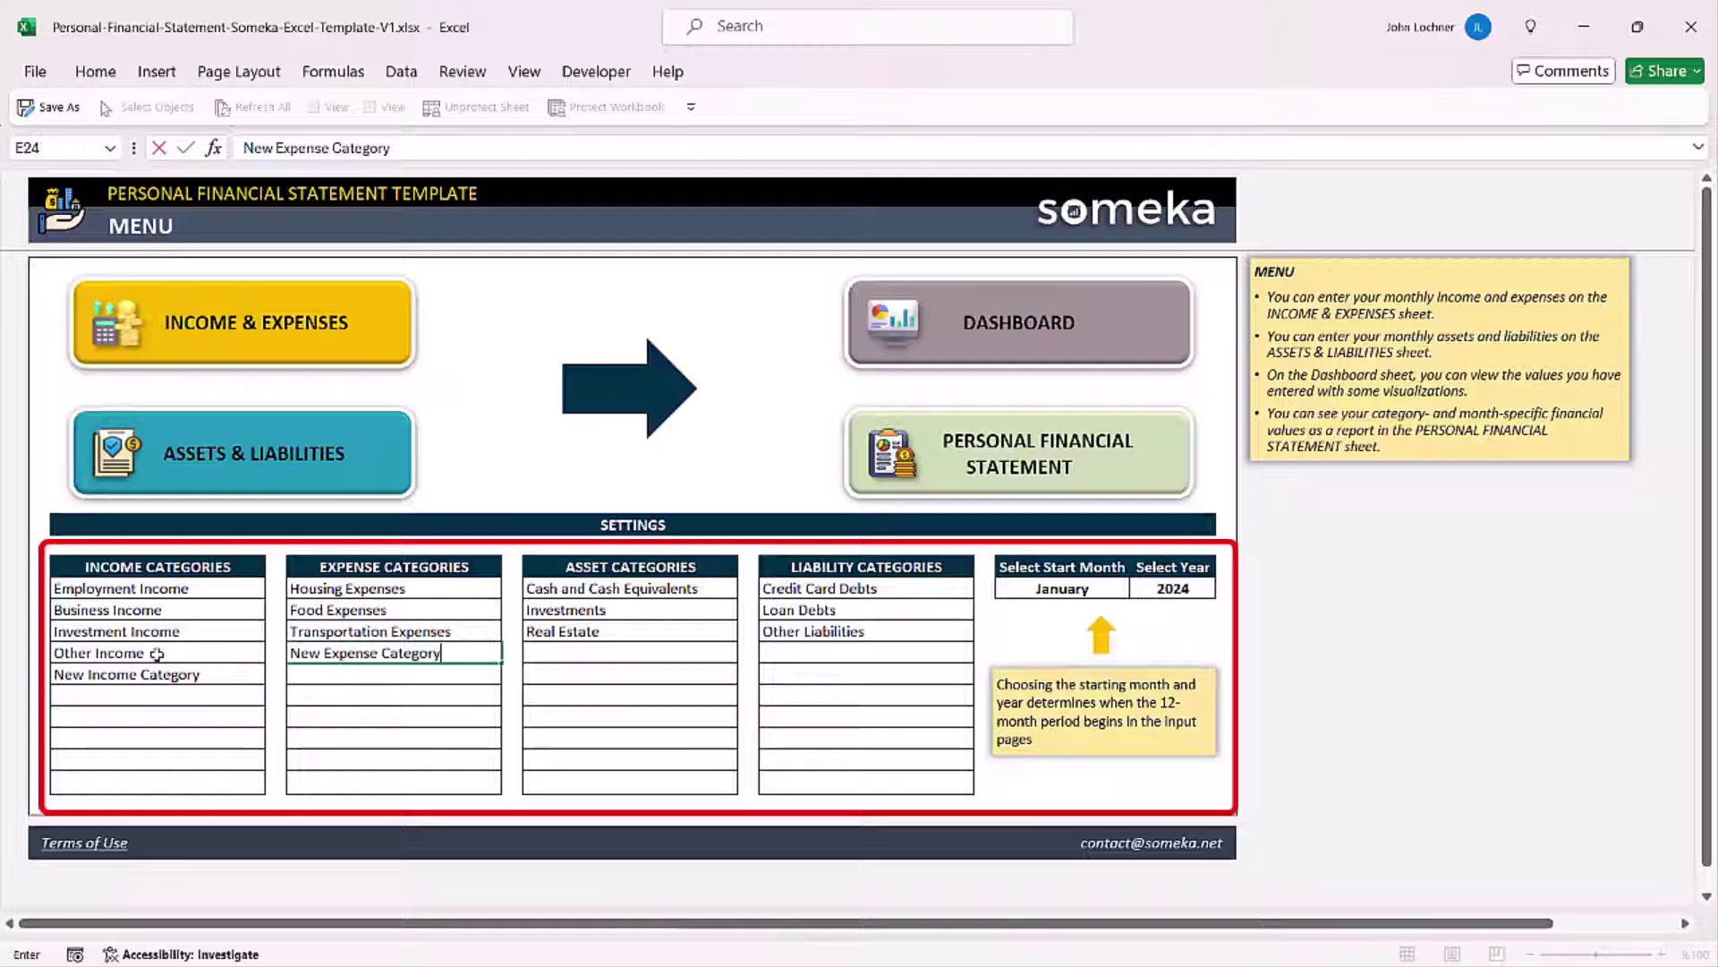
key(Tab)
text(New Asset Category)
key(Tab)
text(New Liability Cate)
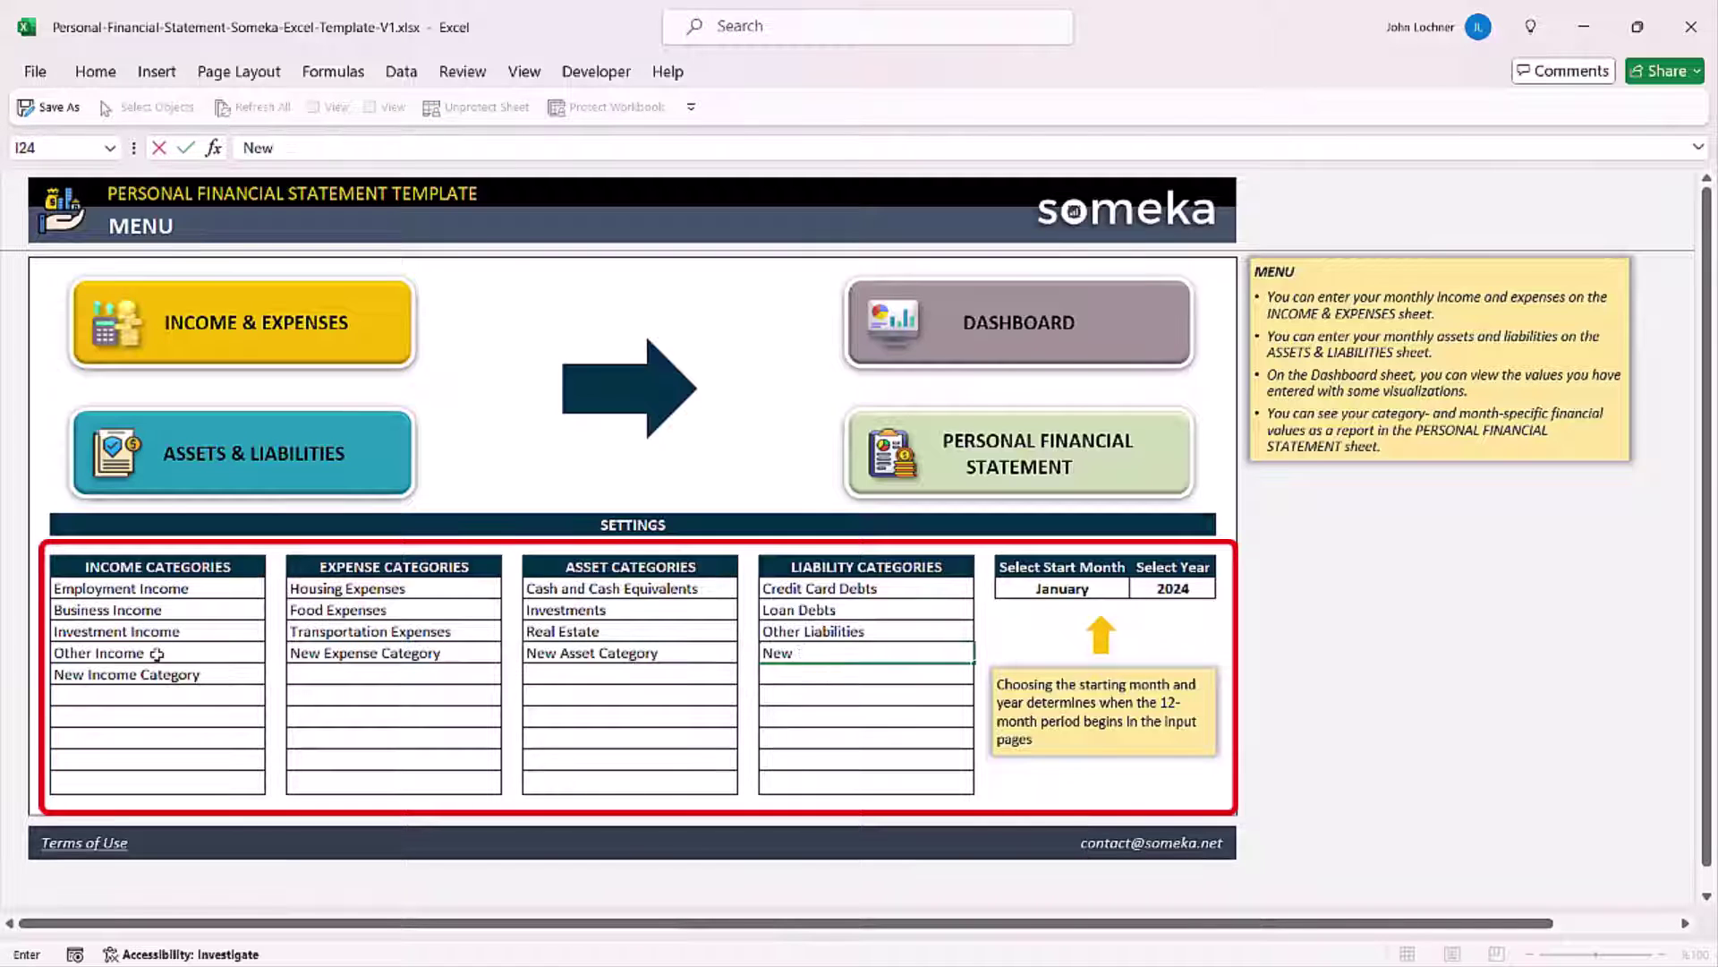
key(Return)
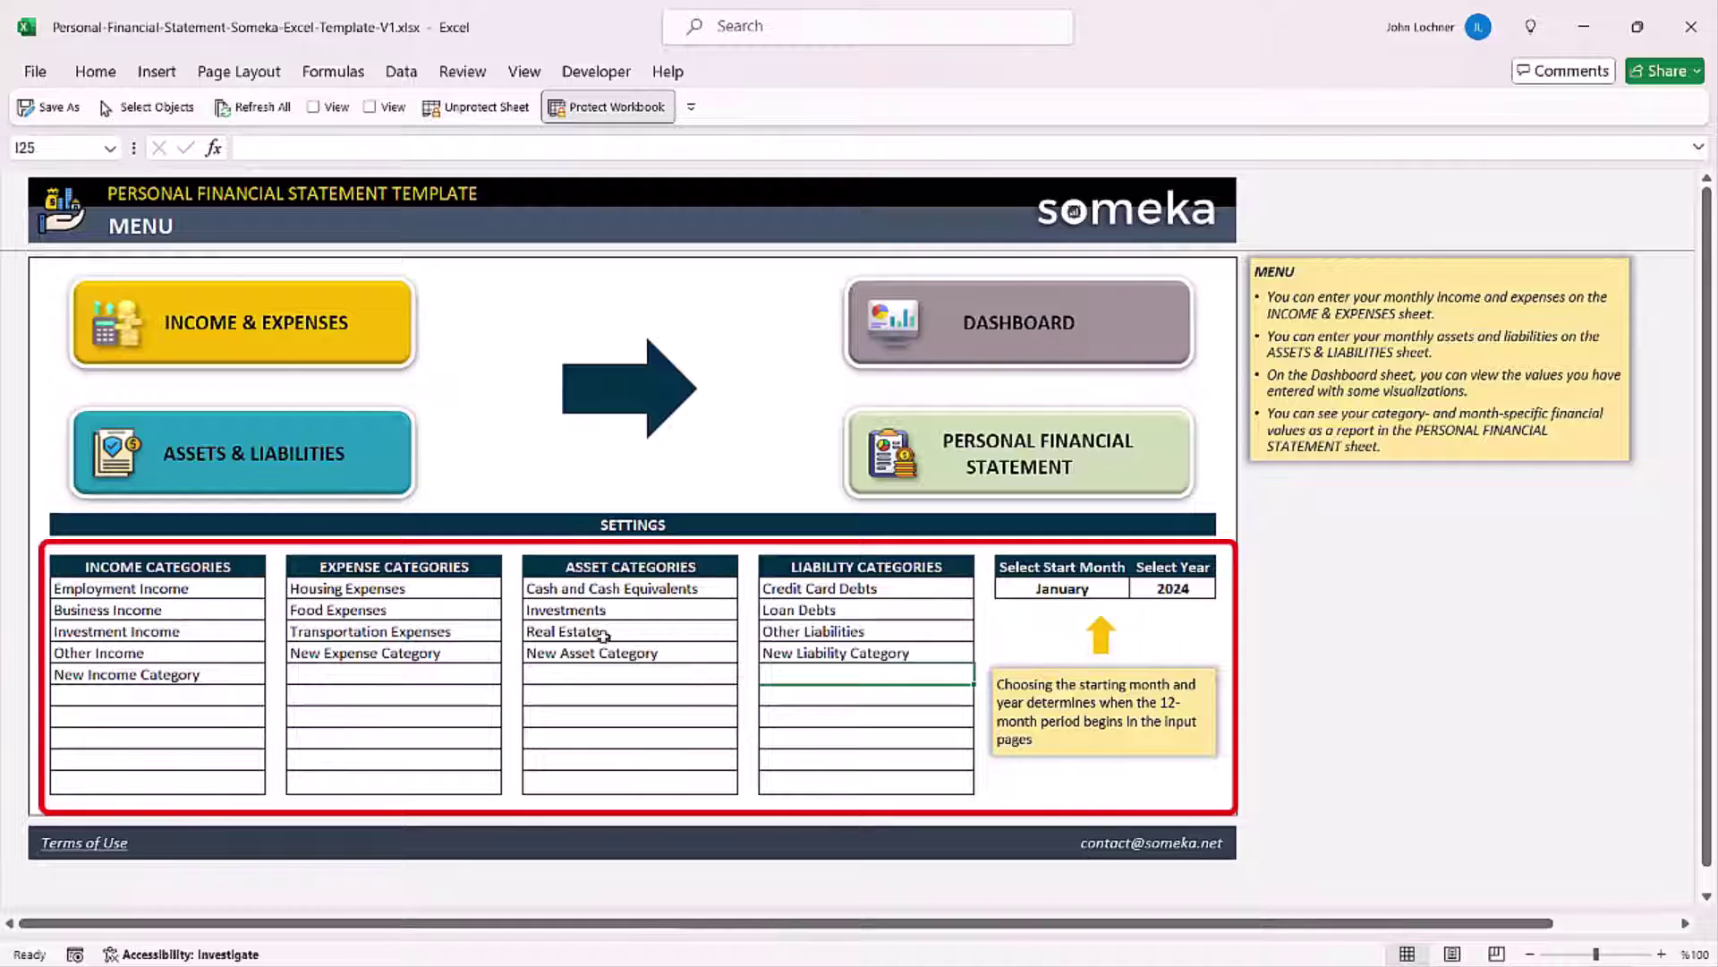
Check the added liability, asset and expense category entries on row 24.
click(839, 648)
click(590, 655)
click(439, 658)
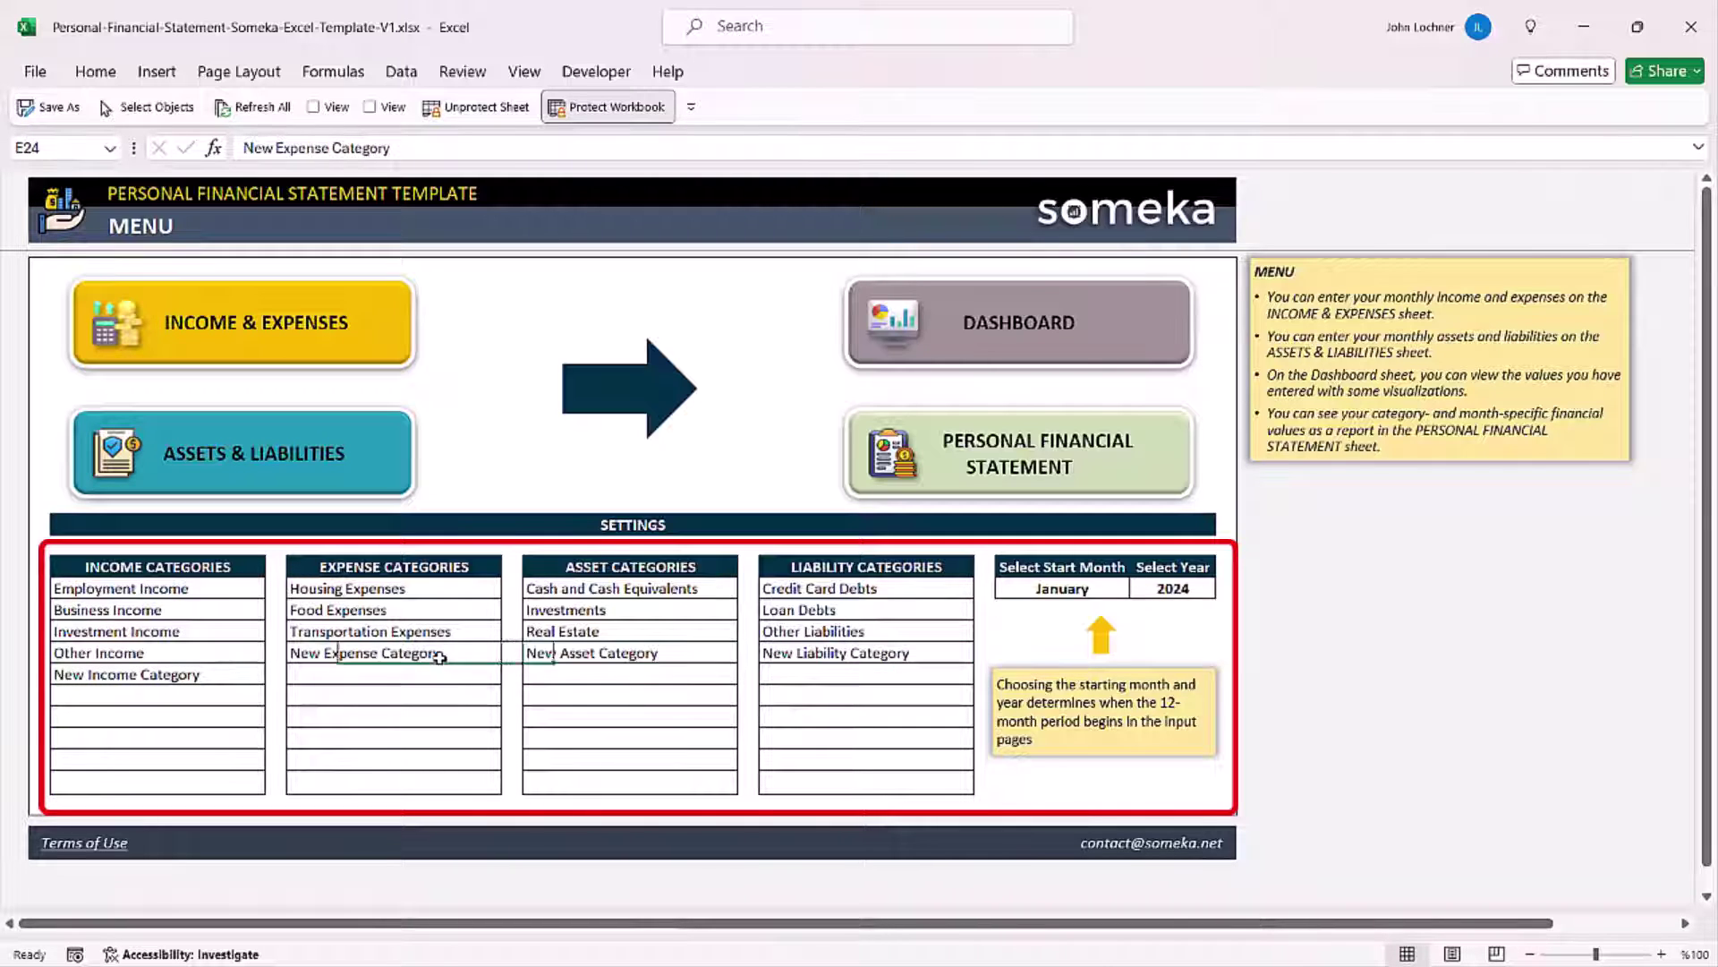
Keep January as the start month and change the start year to 2025.
click(215, 671)
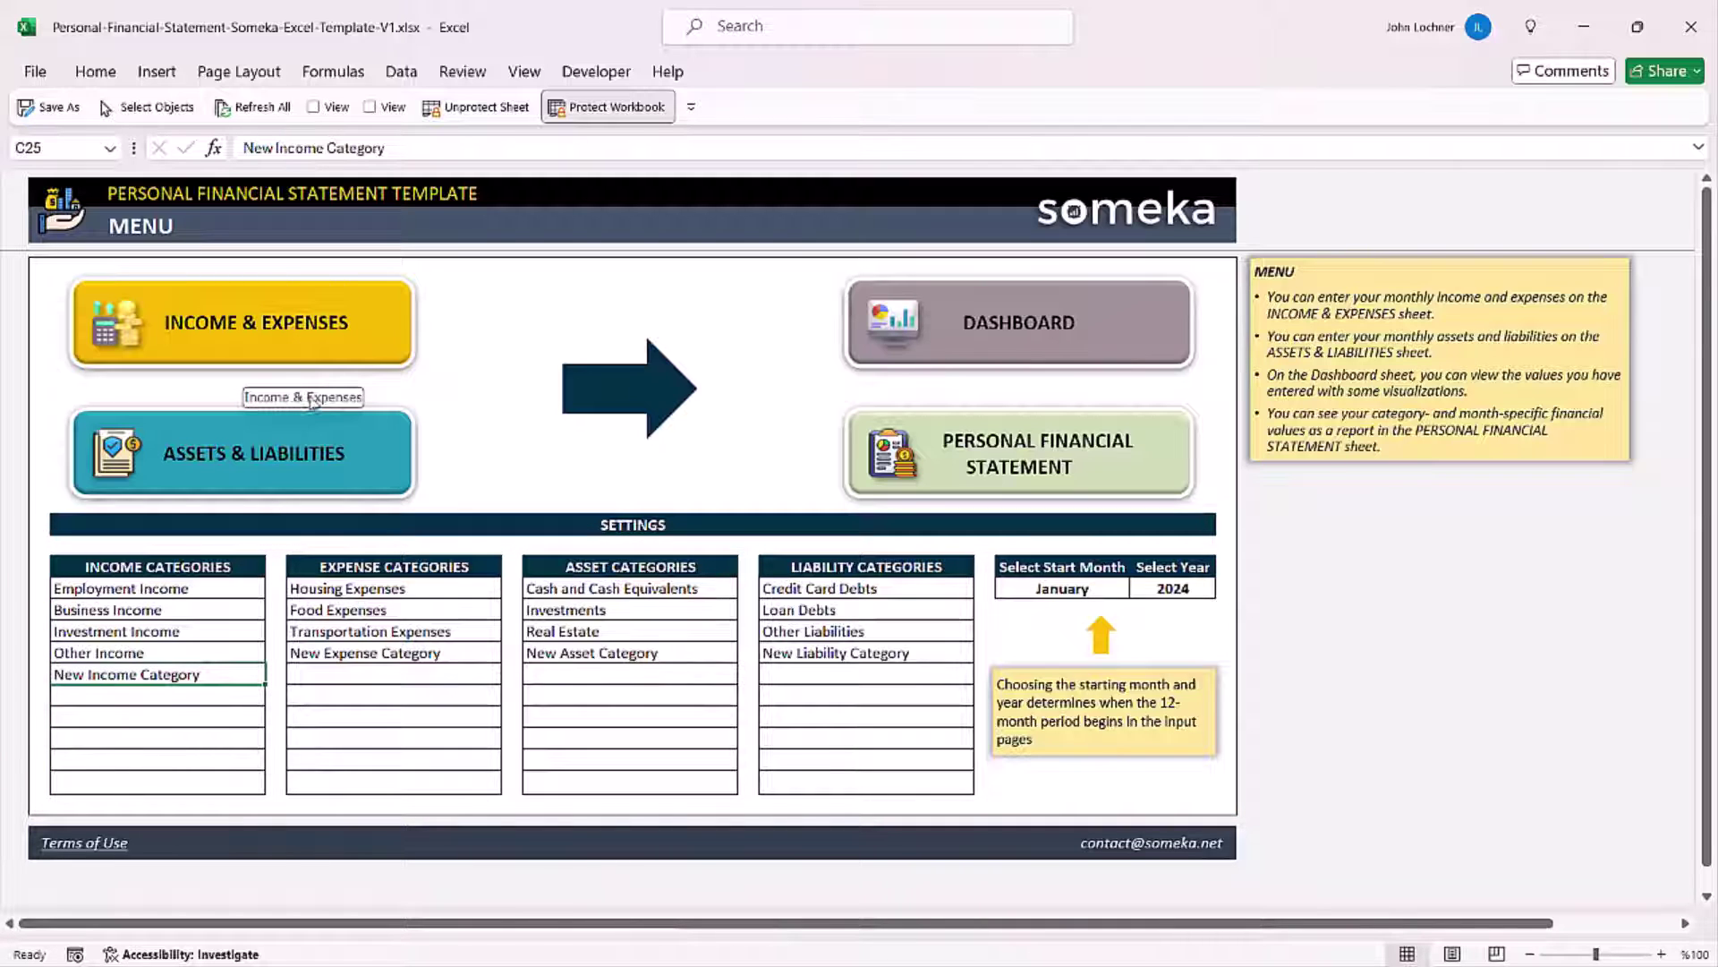
click(1065, 591)
click(1139, 592)
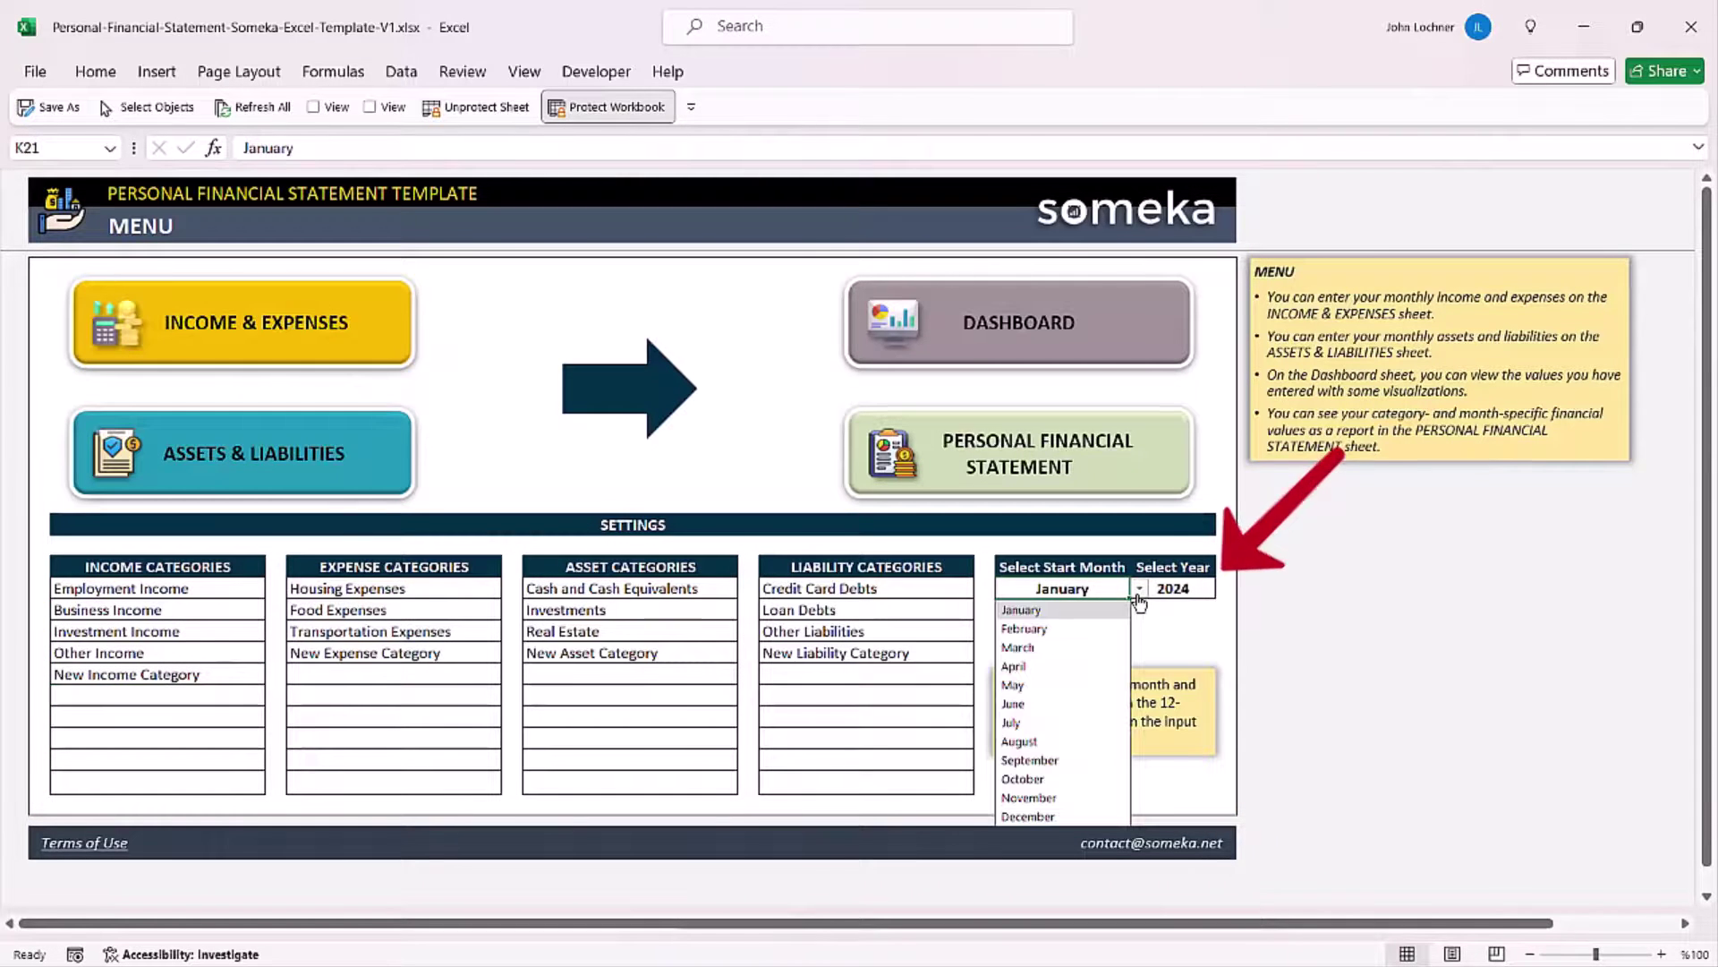
click(1081, 617)
click(1180, 589)
click(1224, 589)
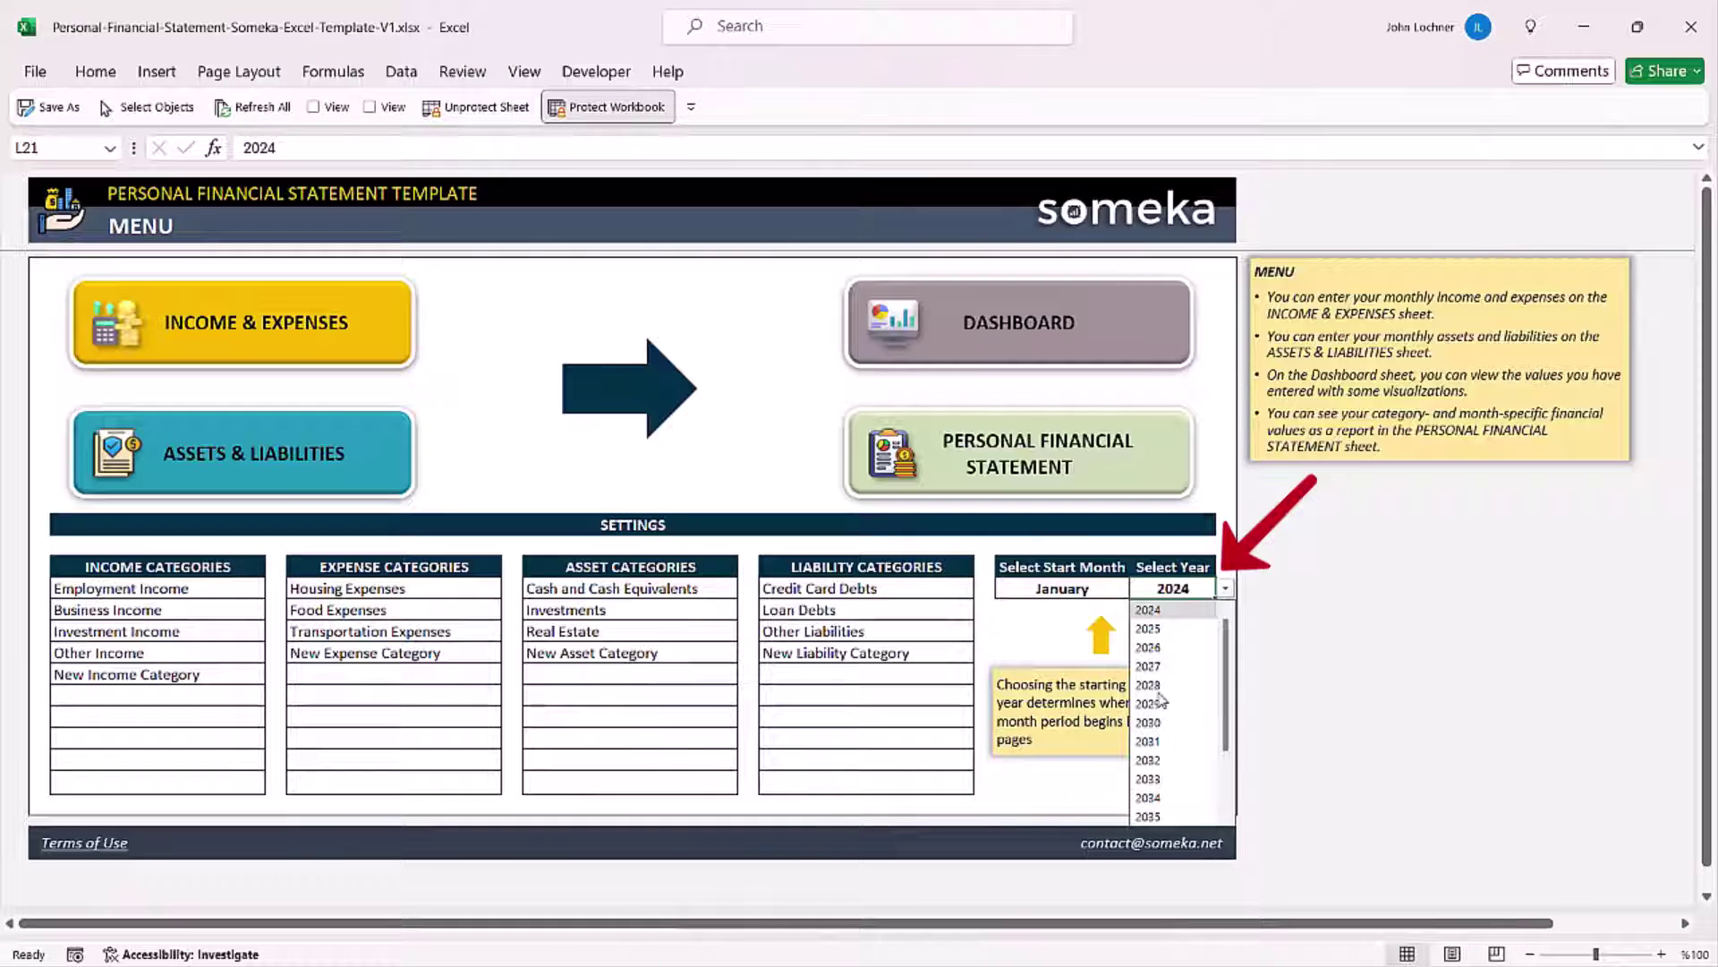
click(1184, 630)
click(1181, 631)
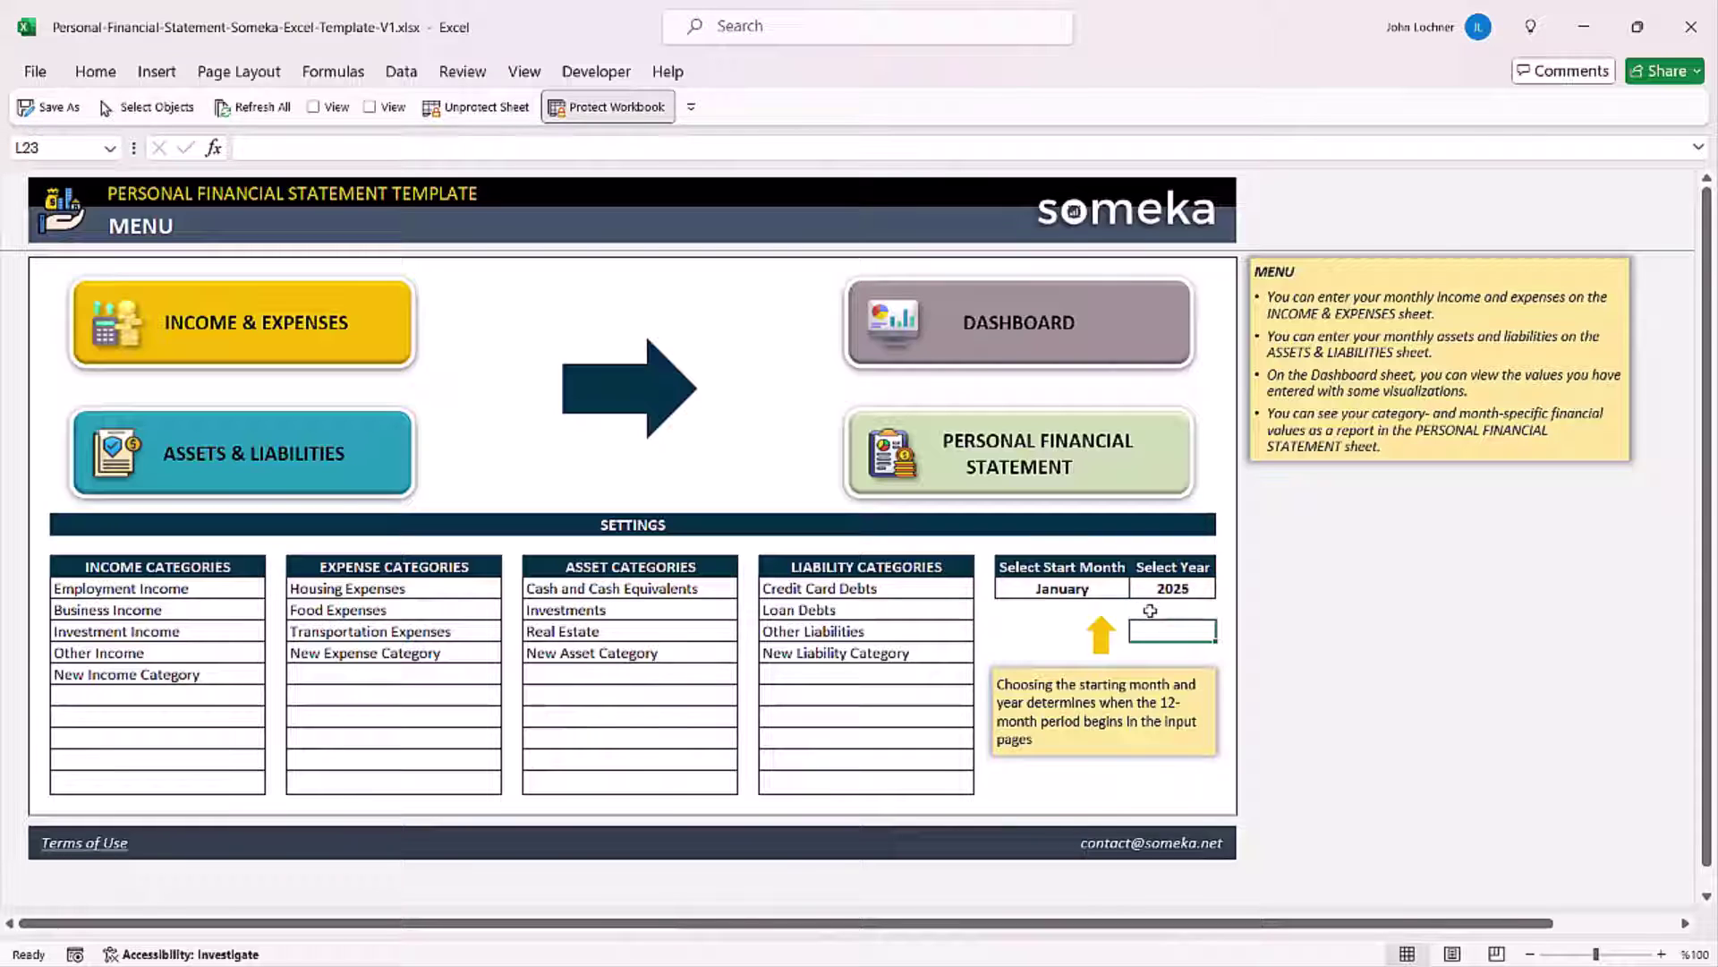
Review the chosen start month and year, then go to the Income & Expenses sheet.
drag(1108, 591, 1163, 588)
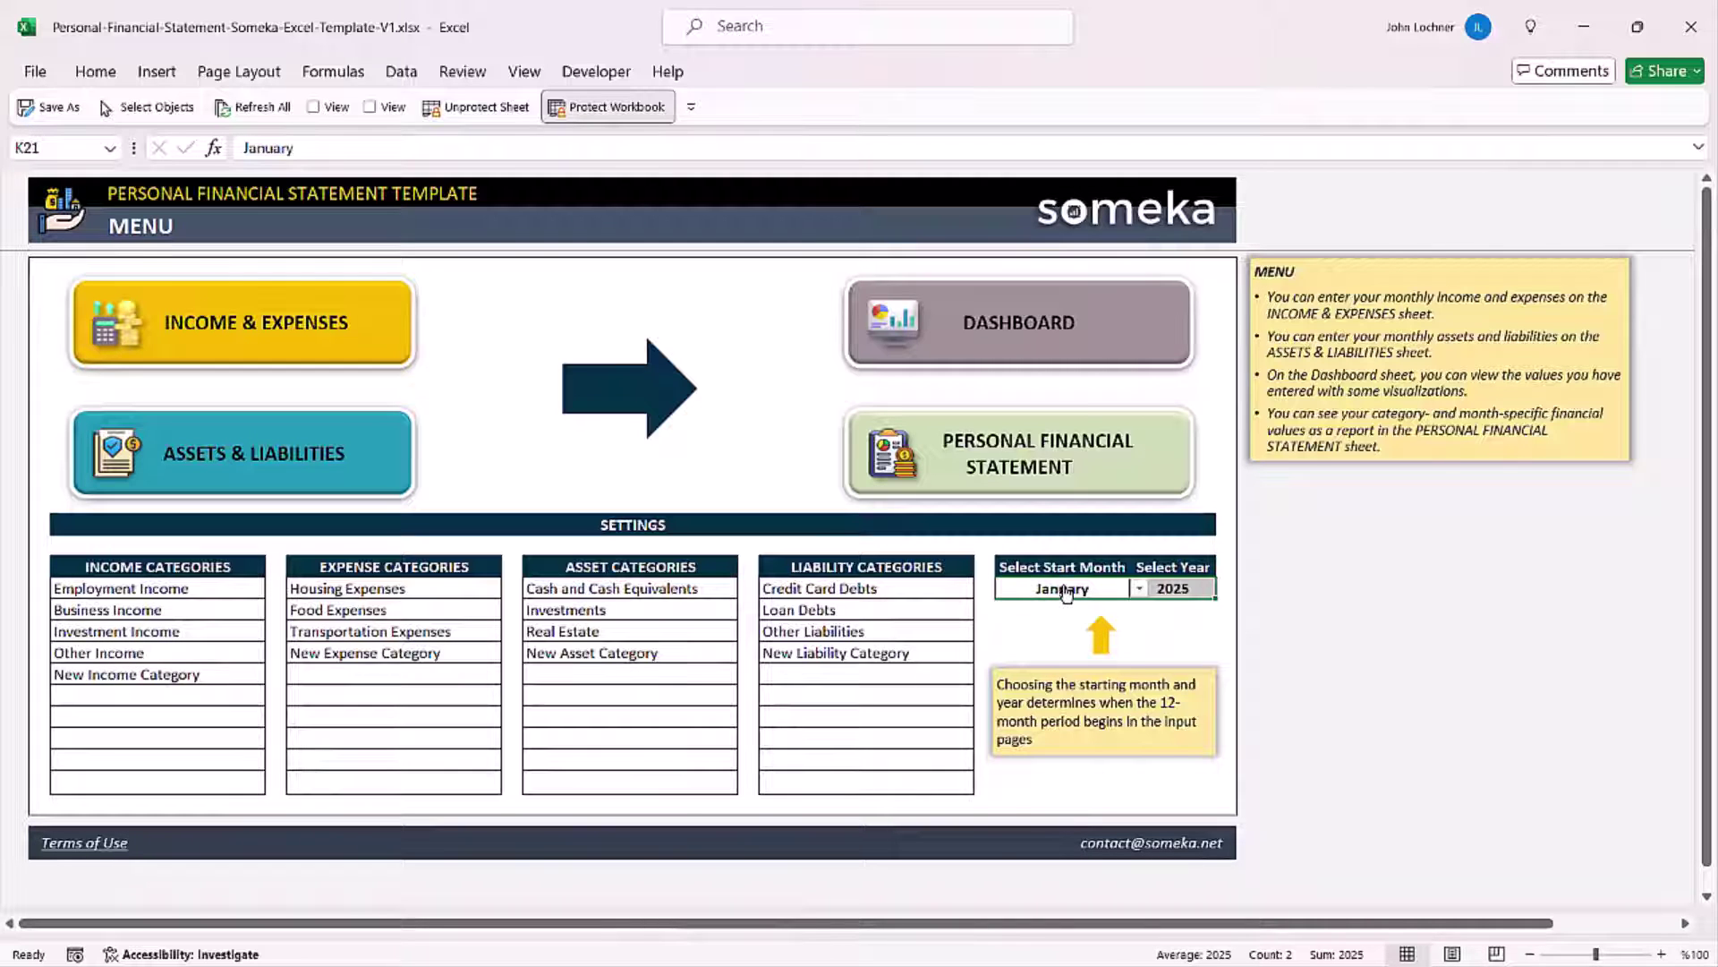
click(1138, 588)
click(1179, 594)
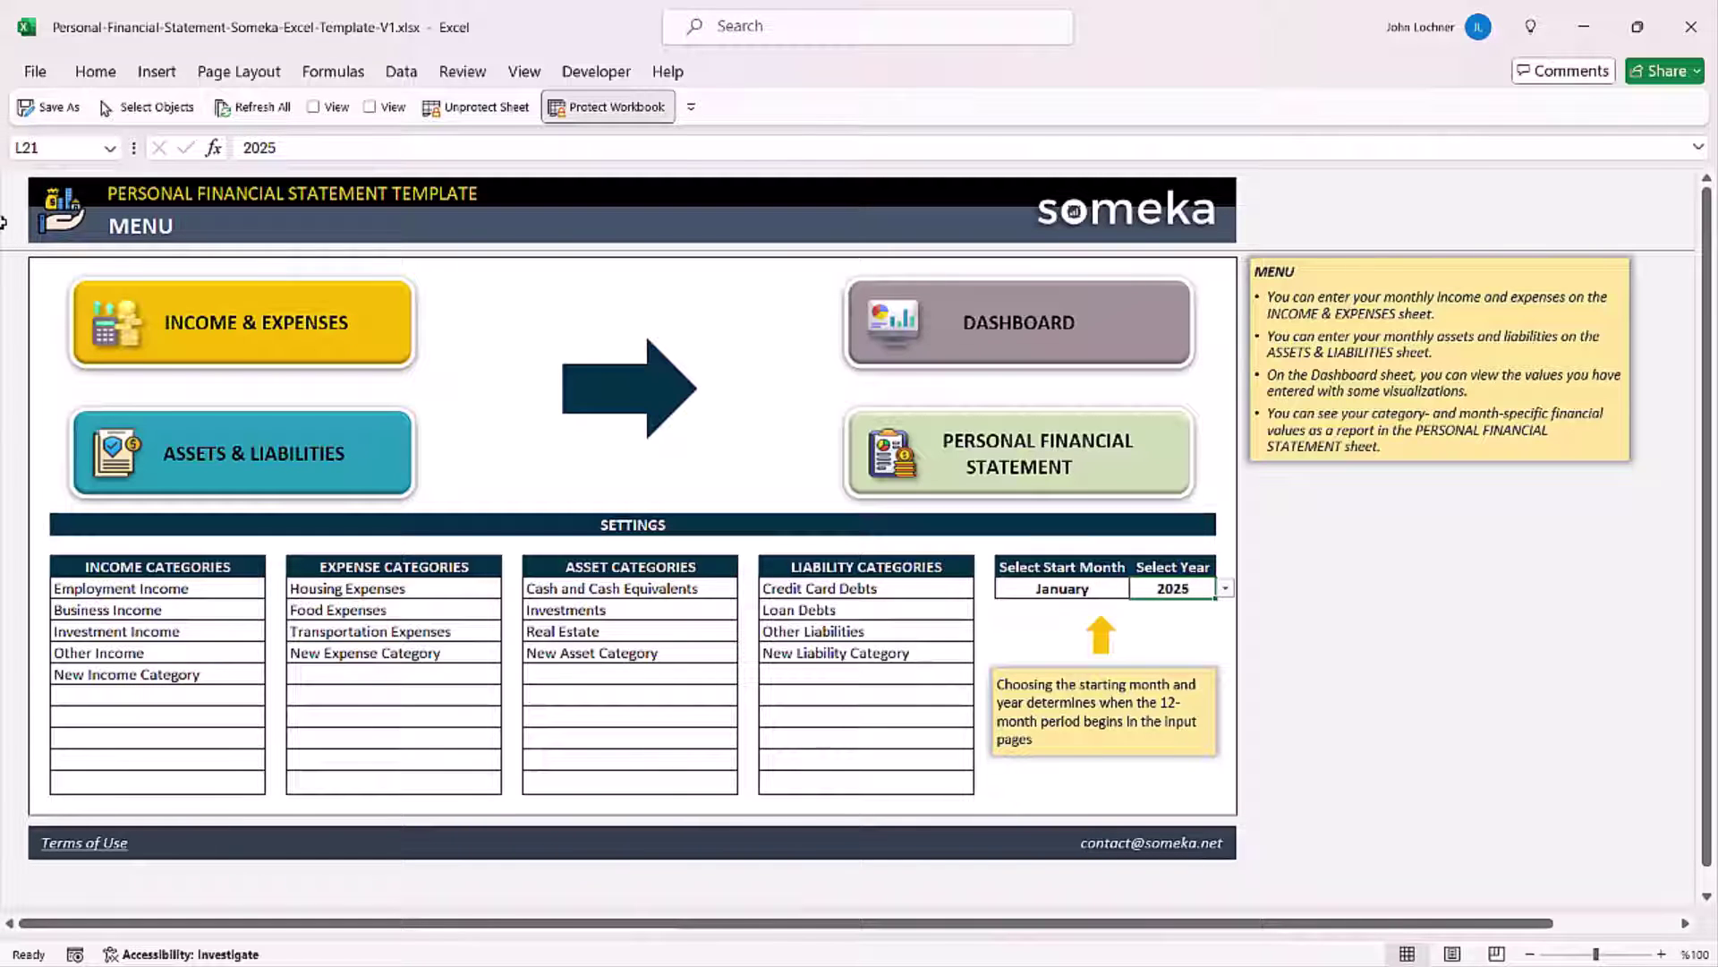
click(268, 324)
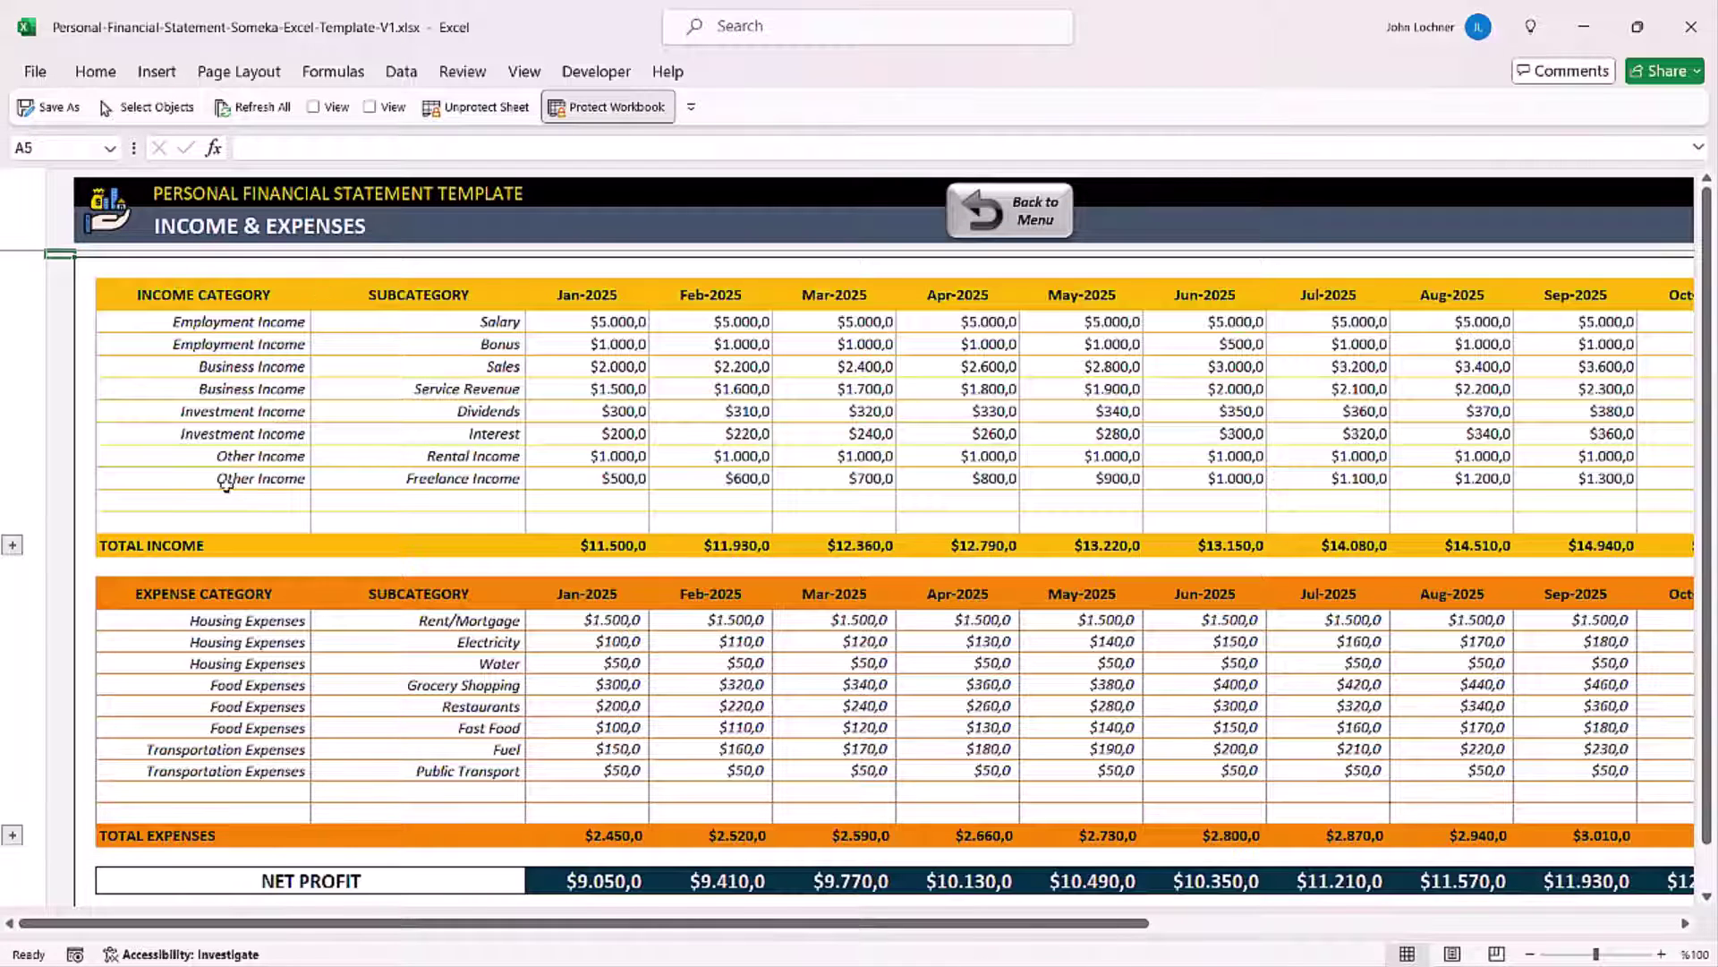
Add a New Income Category row with subcategory 'New Subcategory'.
click(253, 503)
click(320, 502)
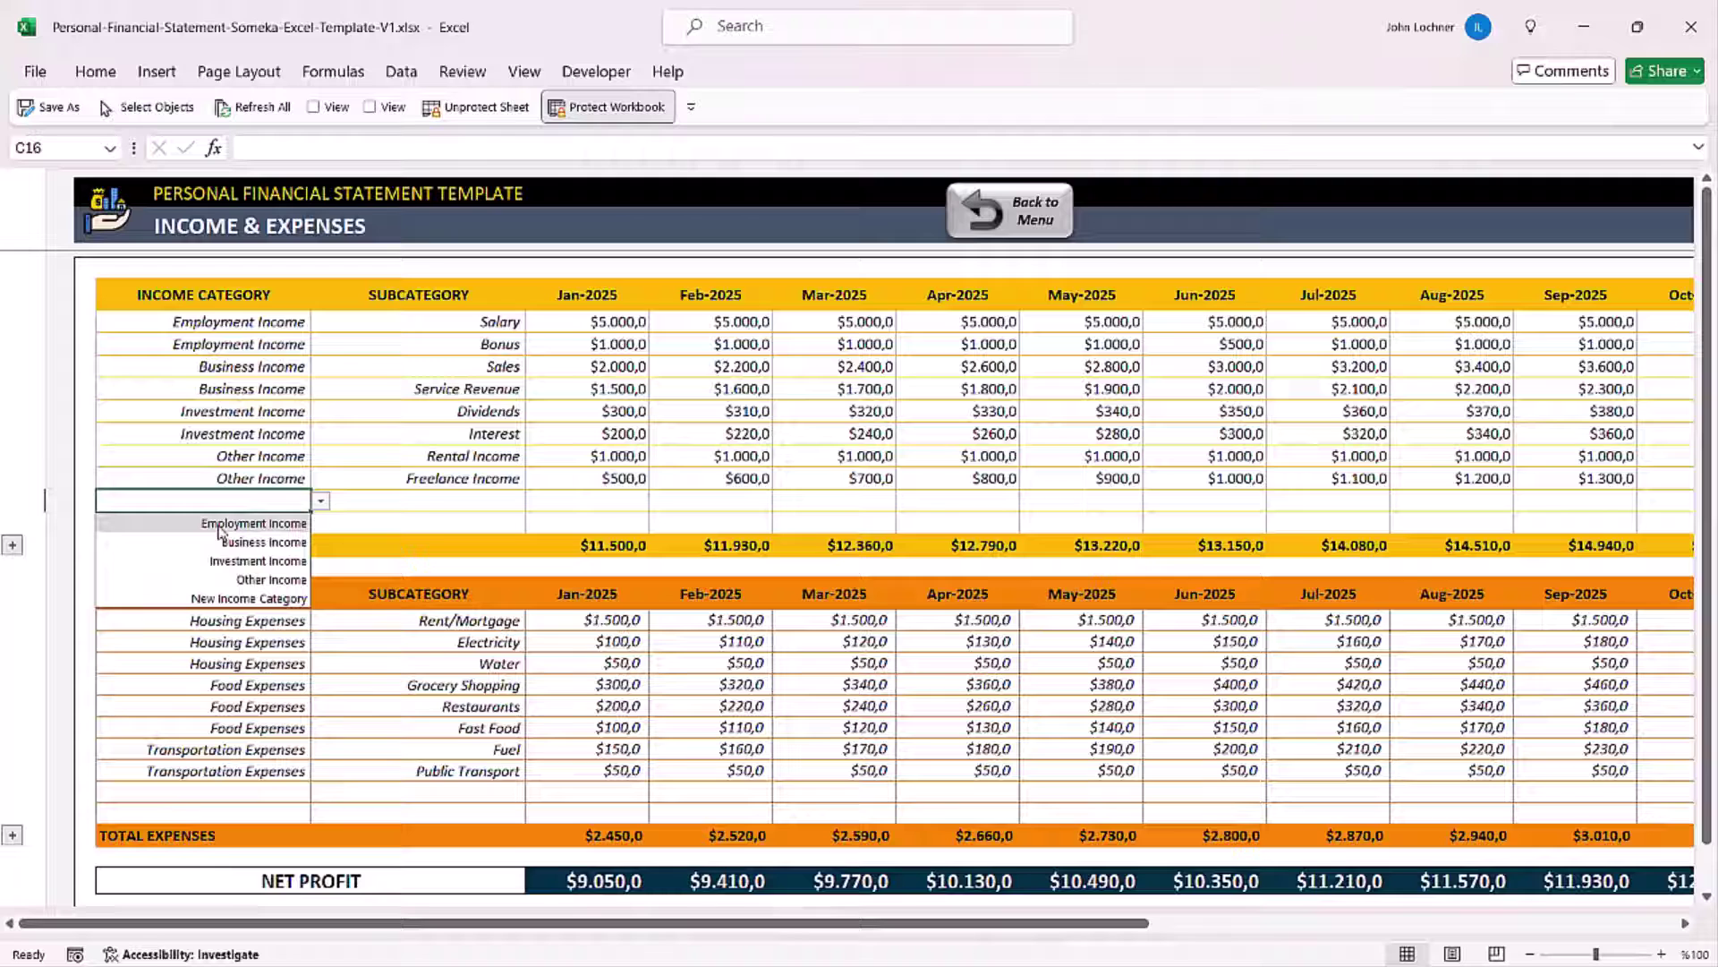
click(229, 598)
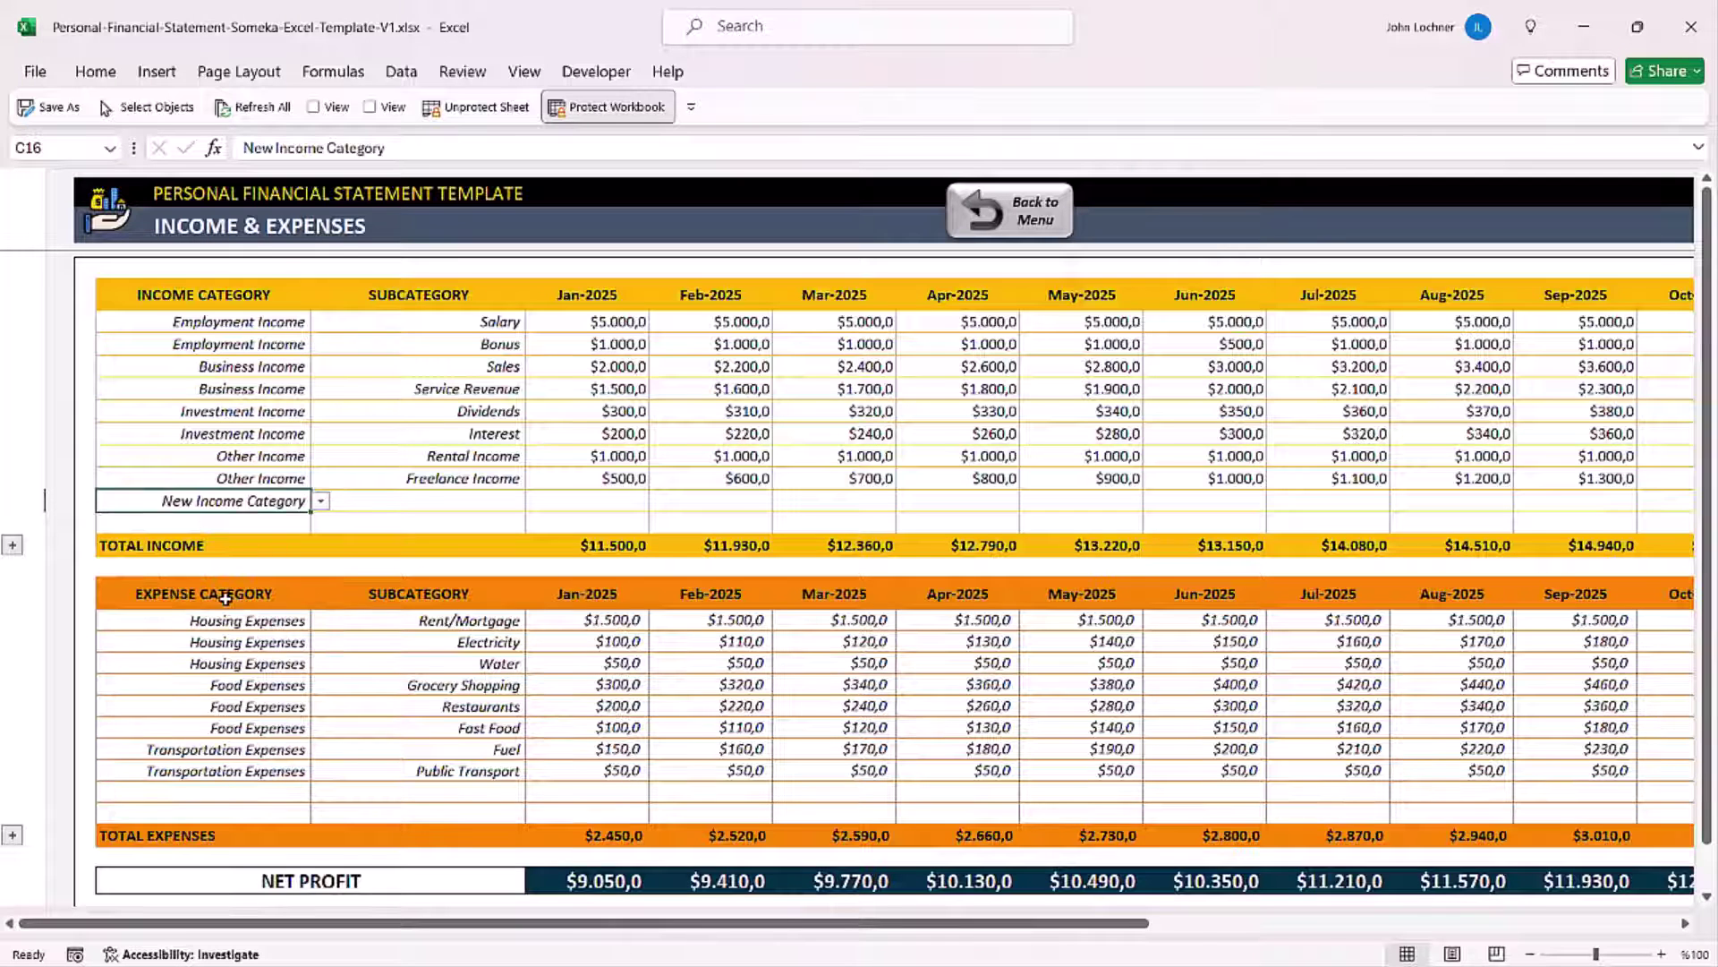
key(Tab)
text(New Subcategory)
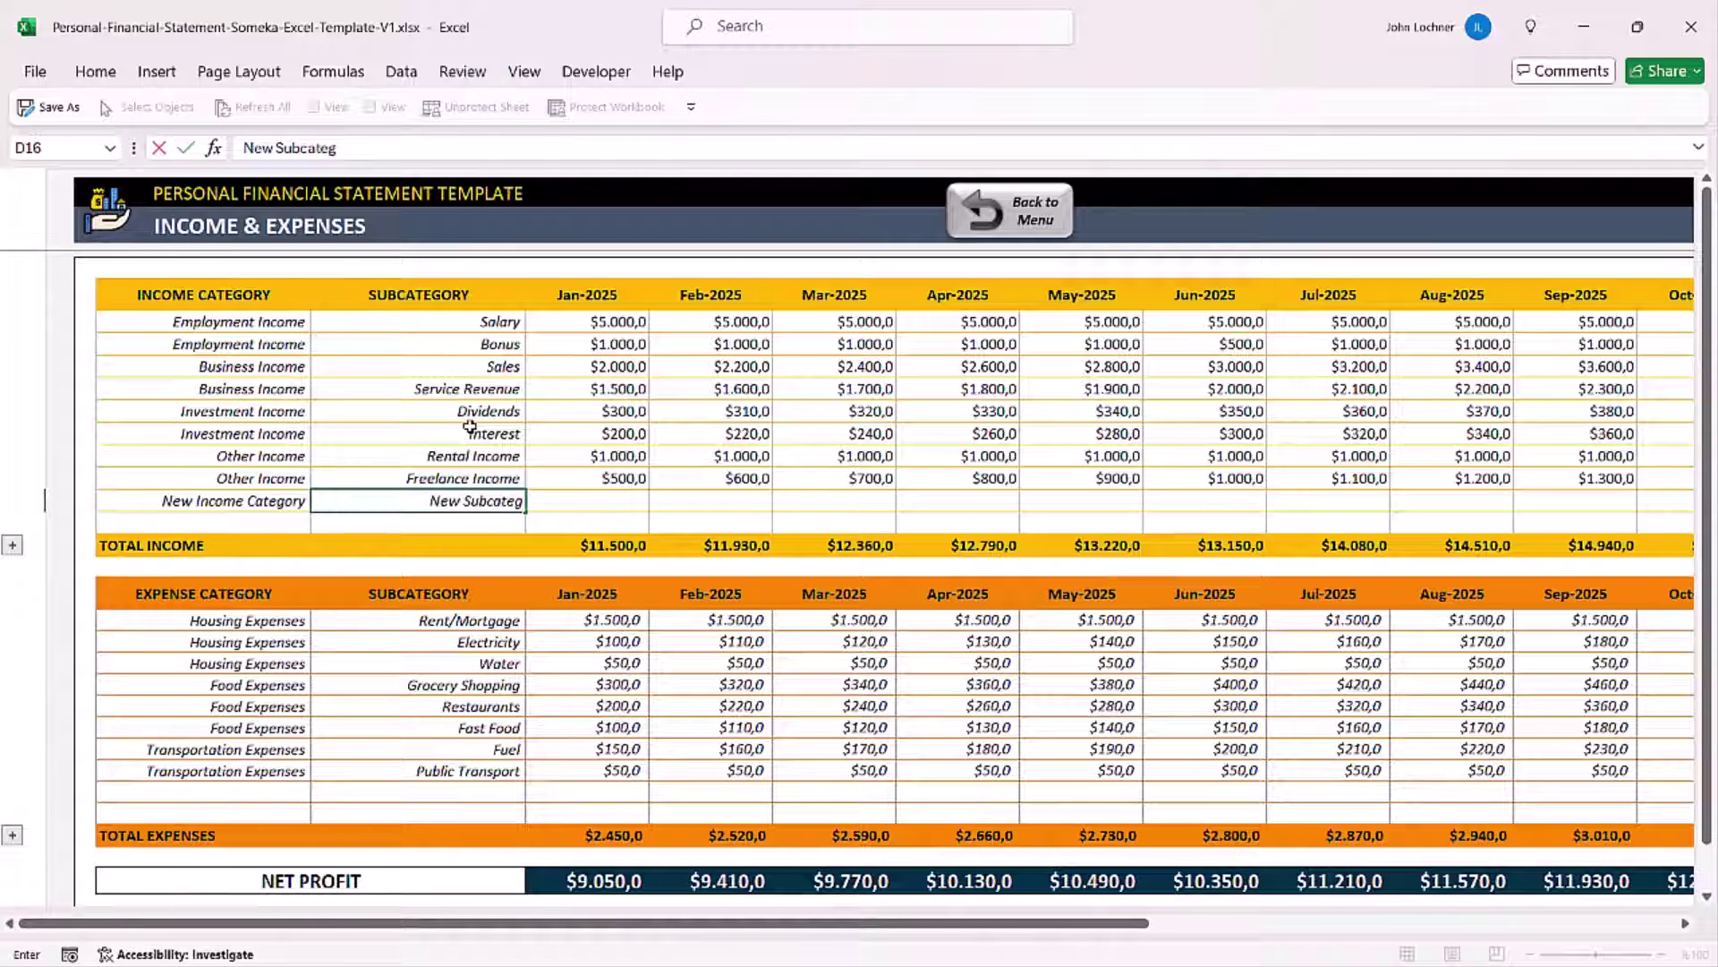
key(Return)
Enter $700 for Jan-2025 and copy it across every month to Dec-2025.
drag(617, 500, 1444, 500)
scroll(590, 475, left, 3)
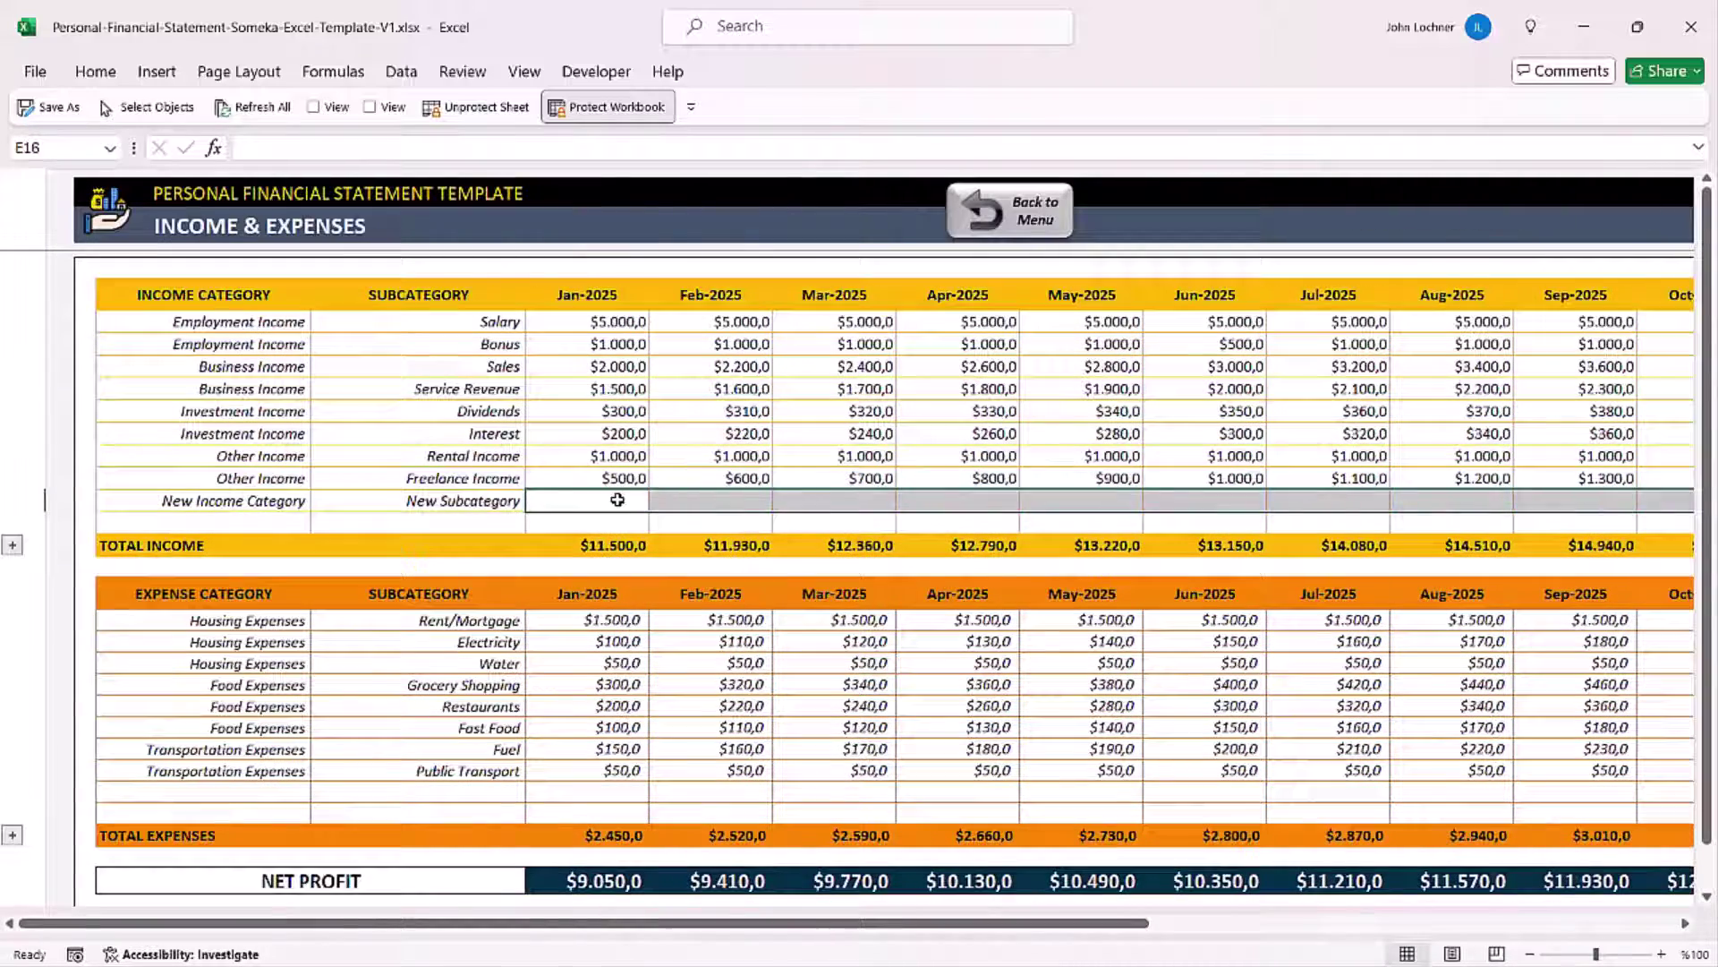
click(621, 500)
text(700)
key(Return)
drag(641, 501, 1522, 515)
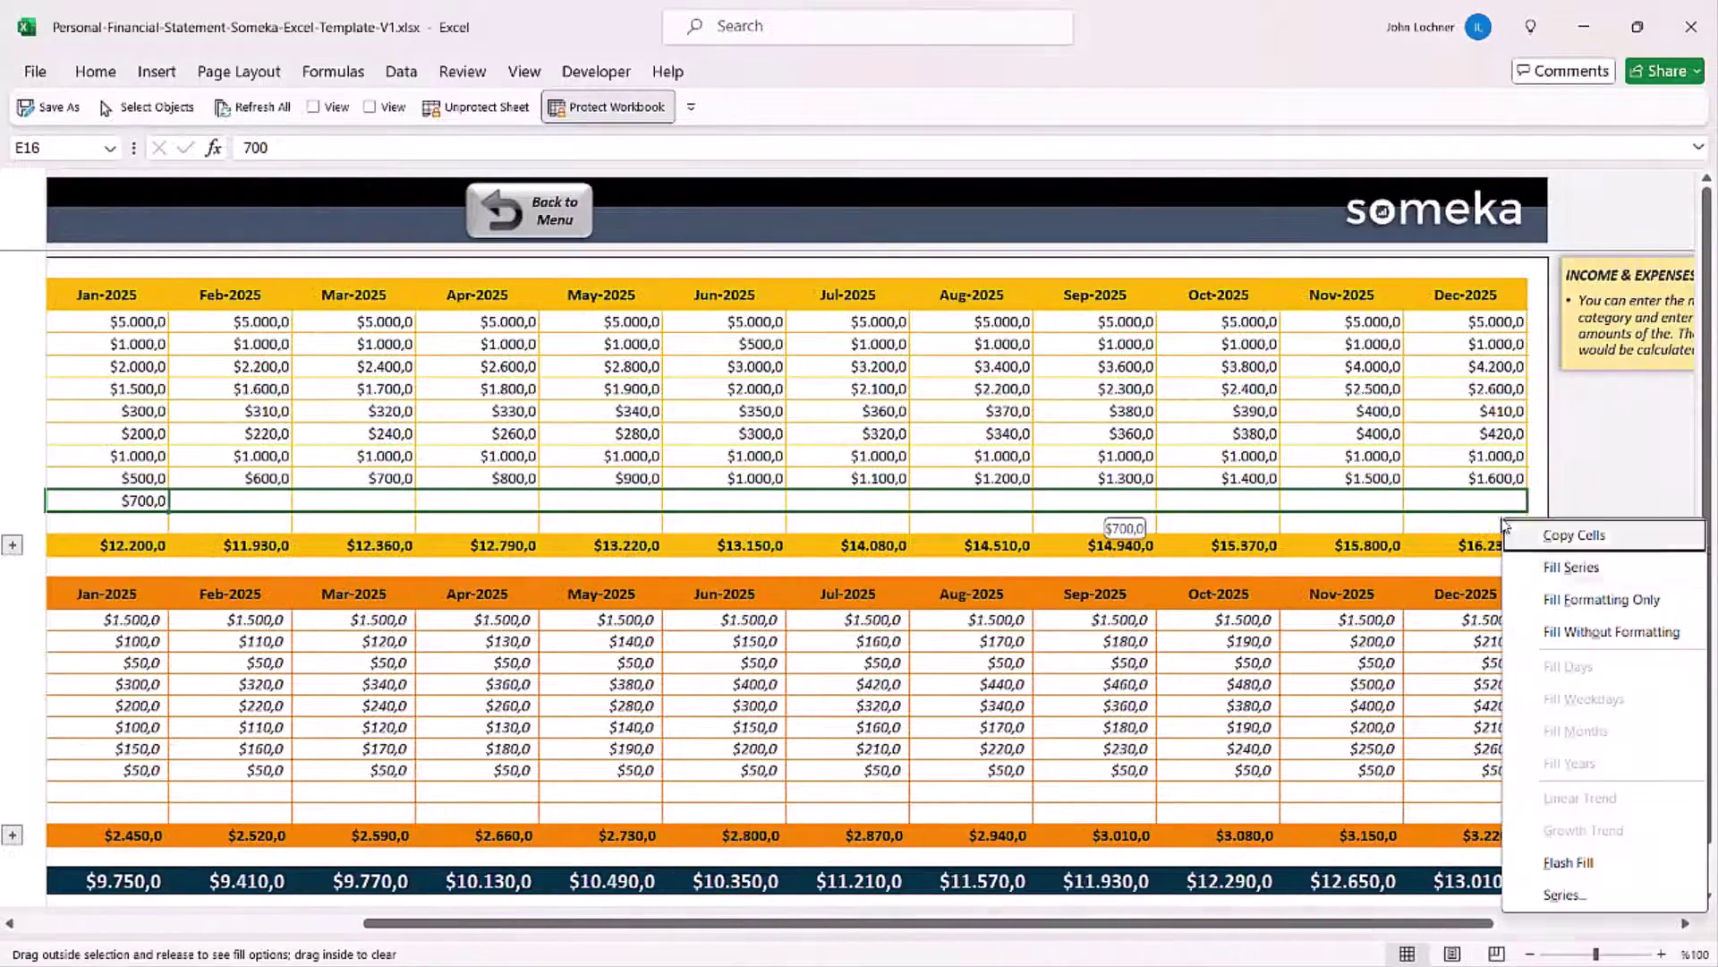
click(1548, 537)
Review the Jan-2025 and Feb-2025 income amounts and their sums.
scroll(9, 383, left, 3)
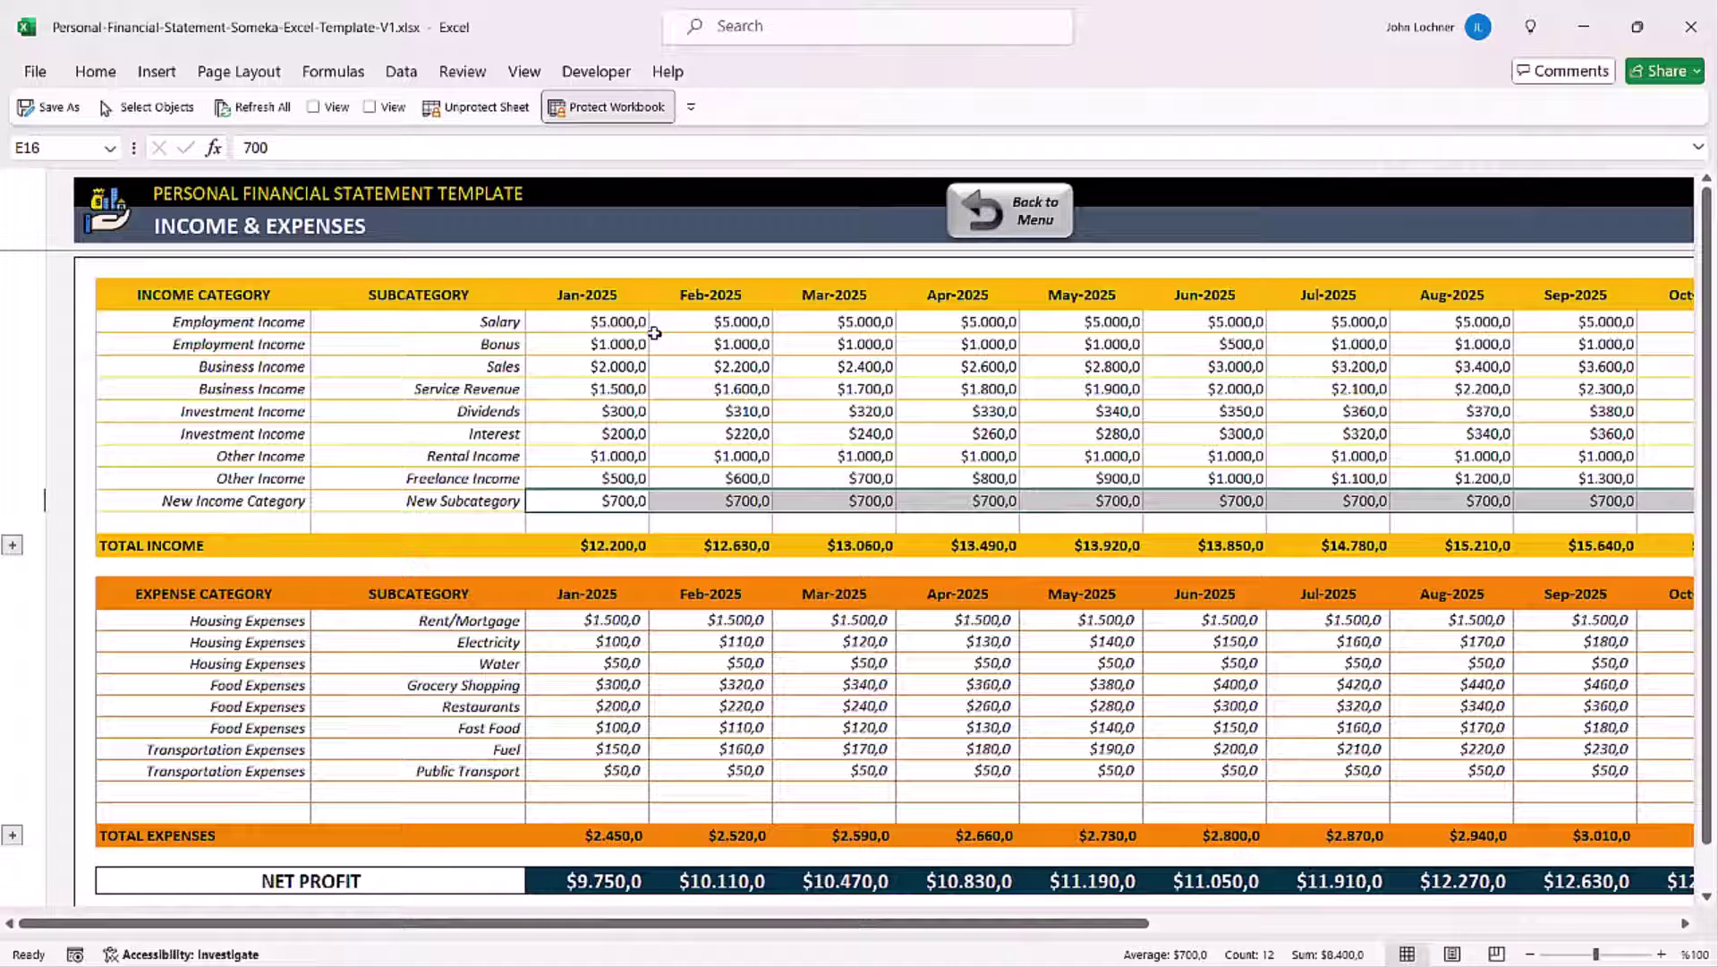
drag(635, 320, 626, 506)
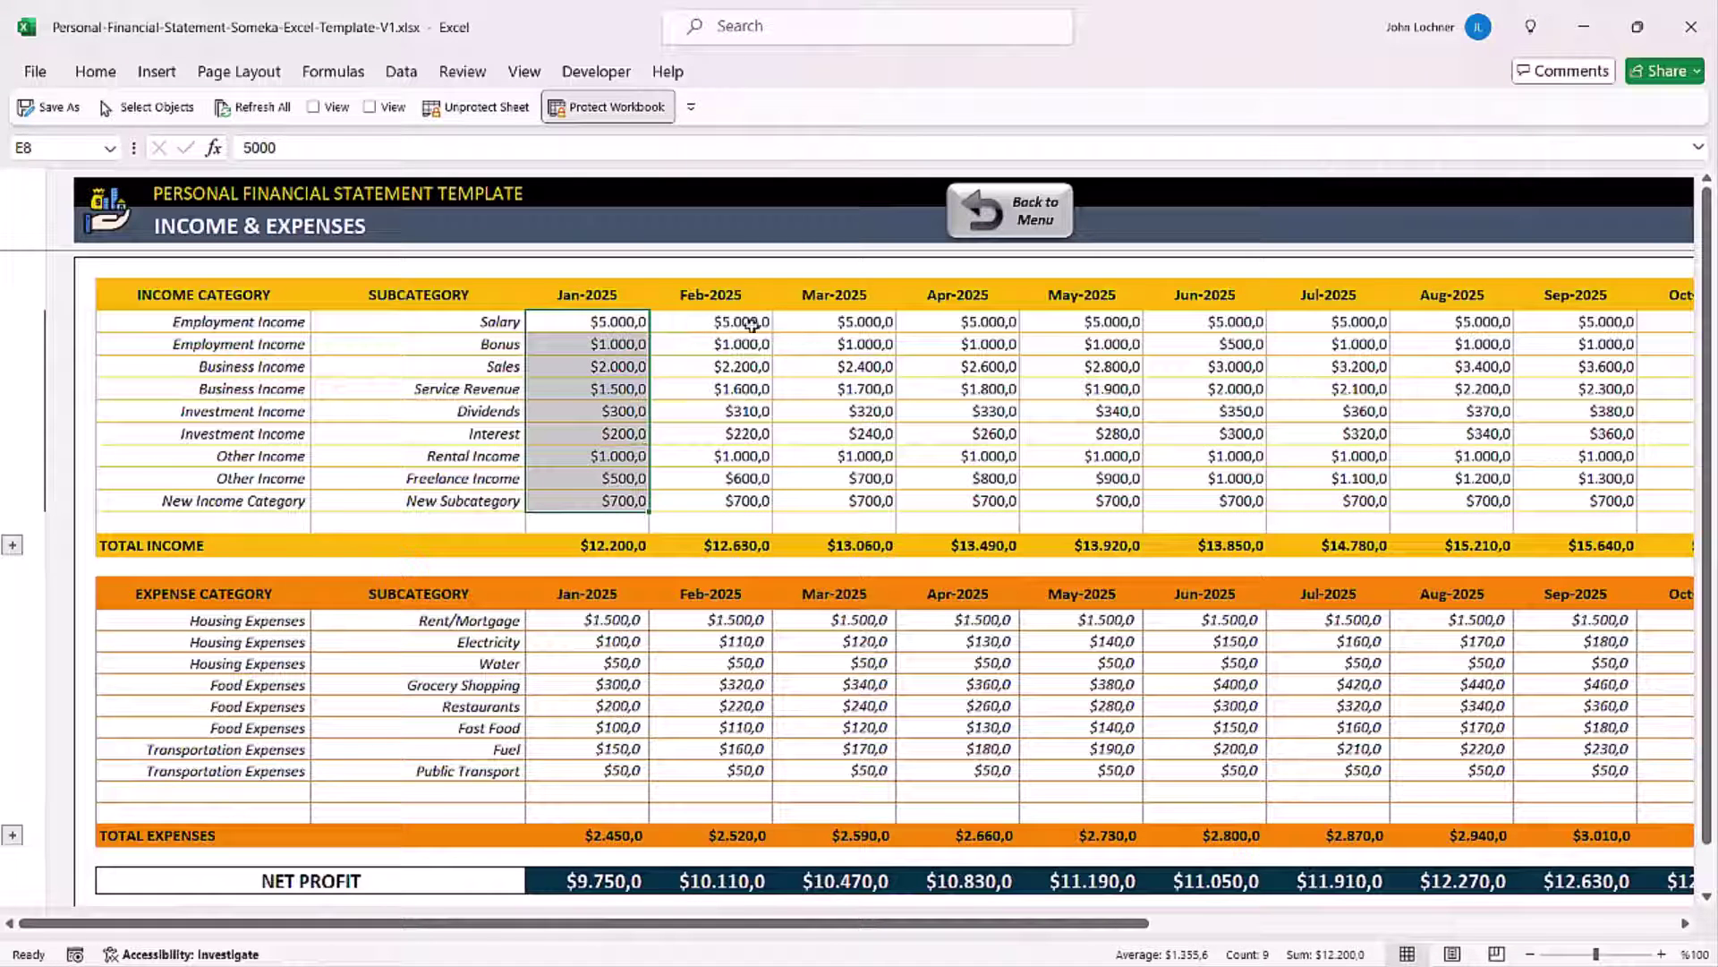
drag(750, 324, 748, 500)
Compare total income across the months and review the income category names.
click(612, 542)
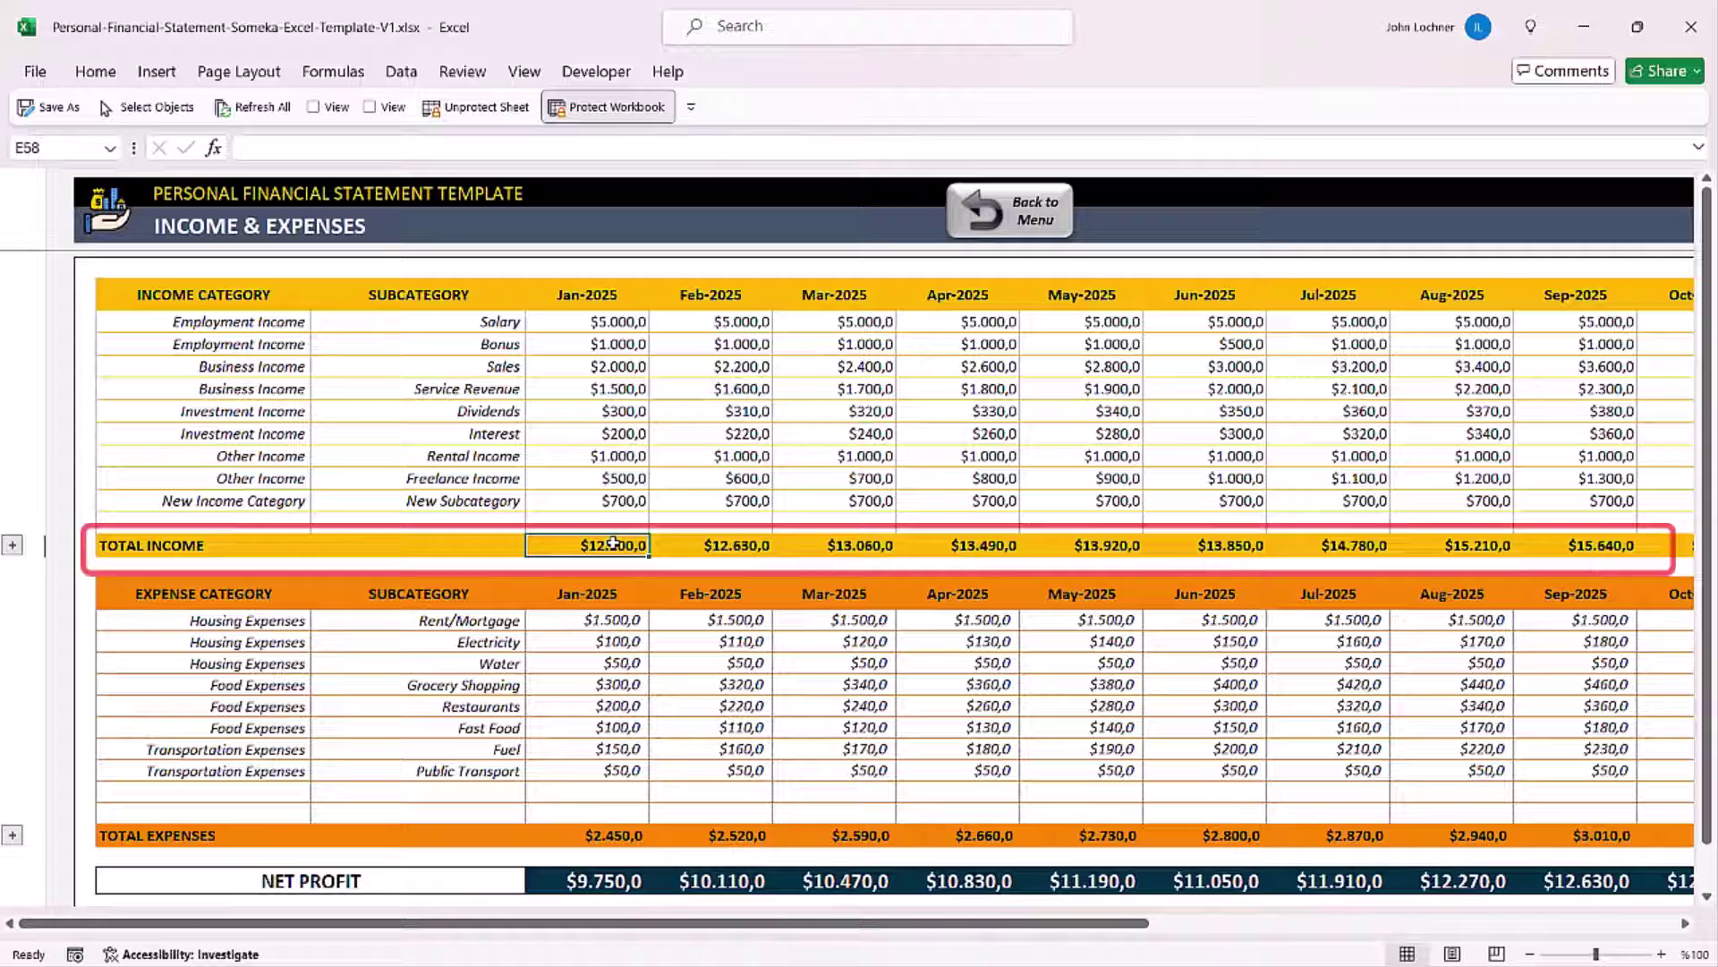
drag(613, 543, 1542, 541)
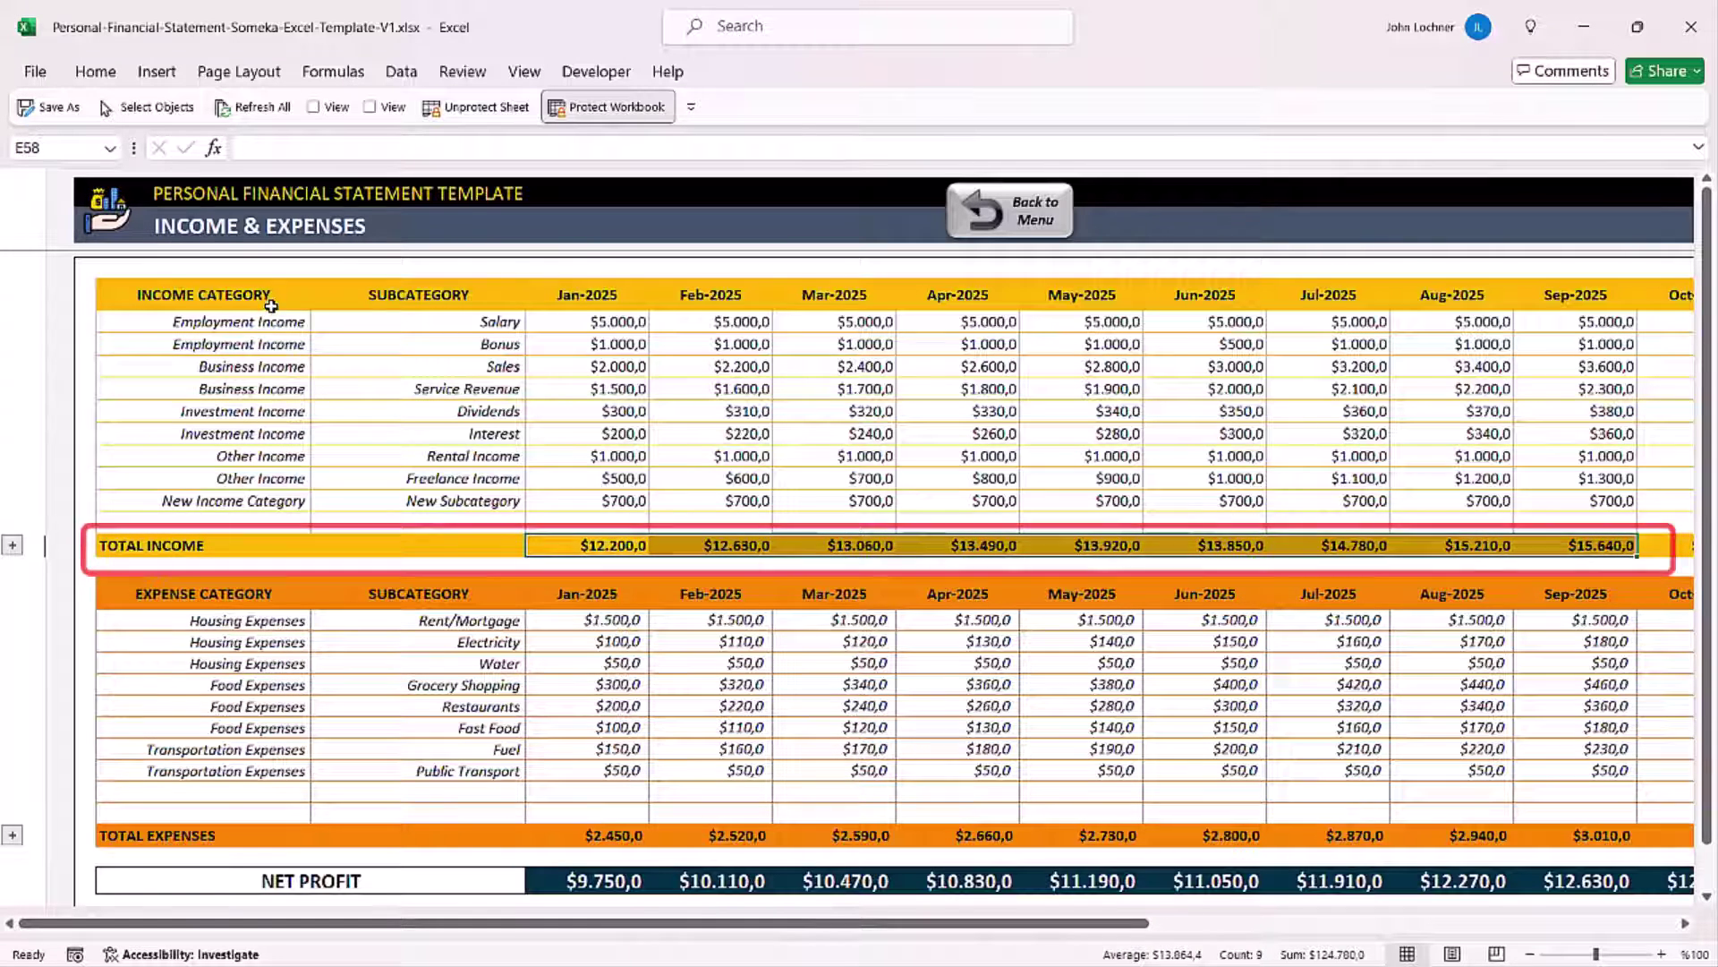
drag(269, 330, 243, 499)
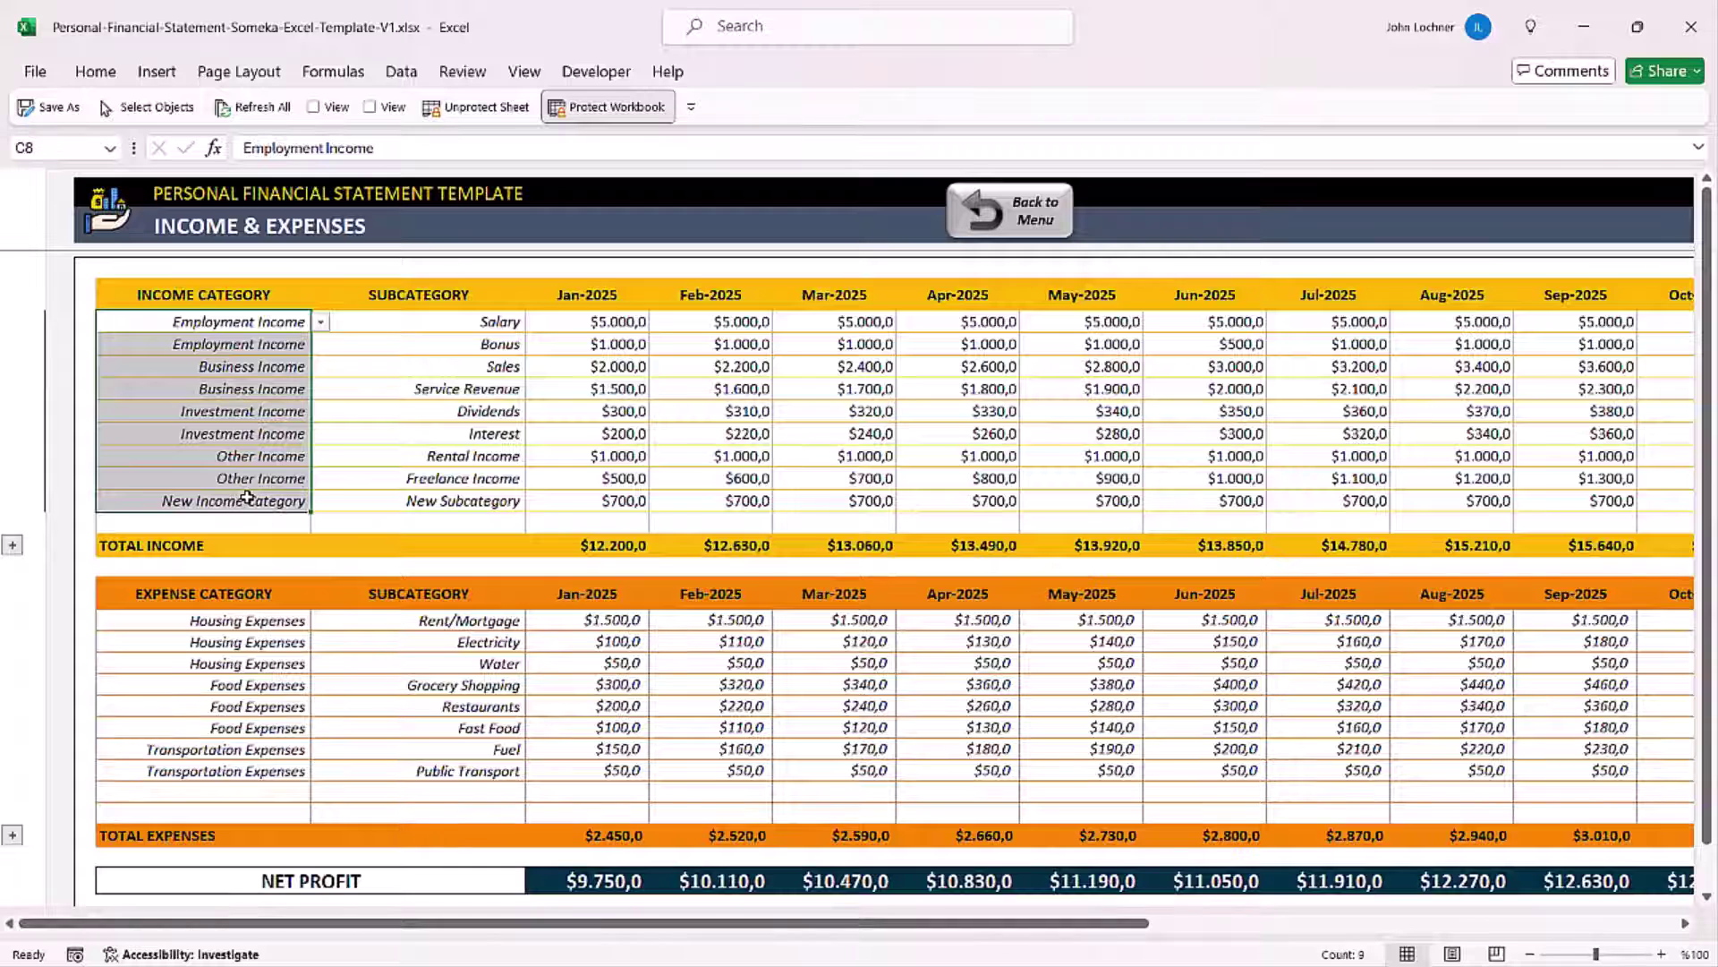
click(246, 499)
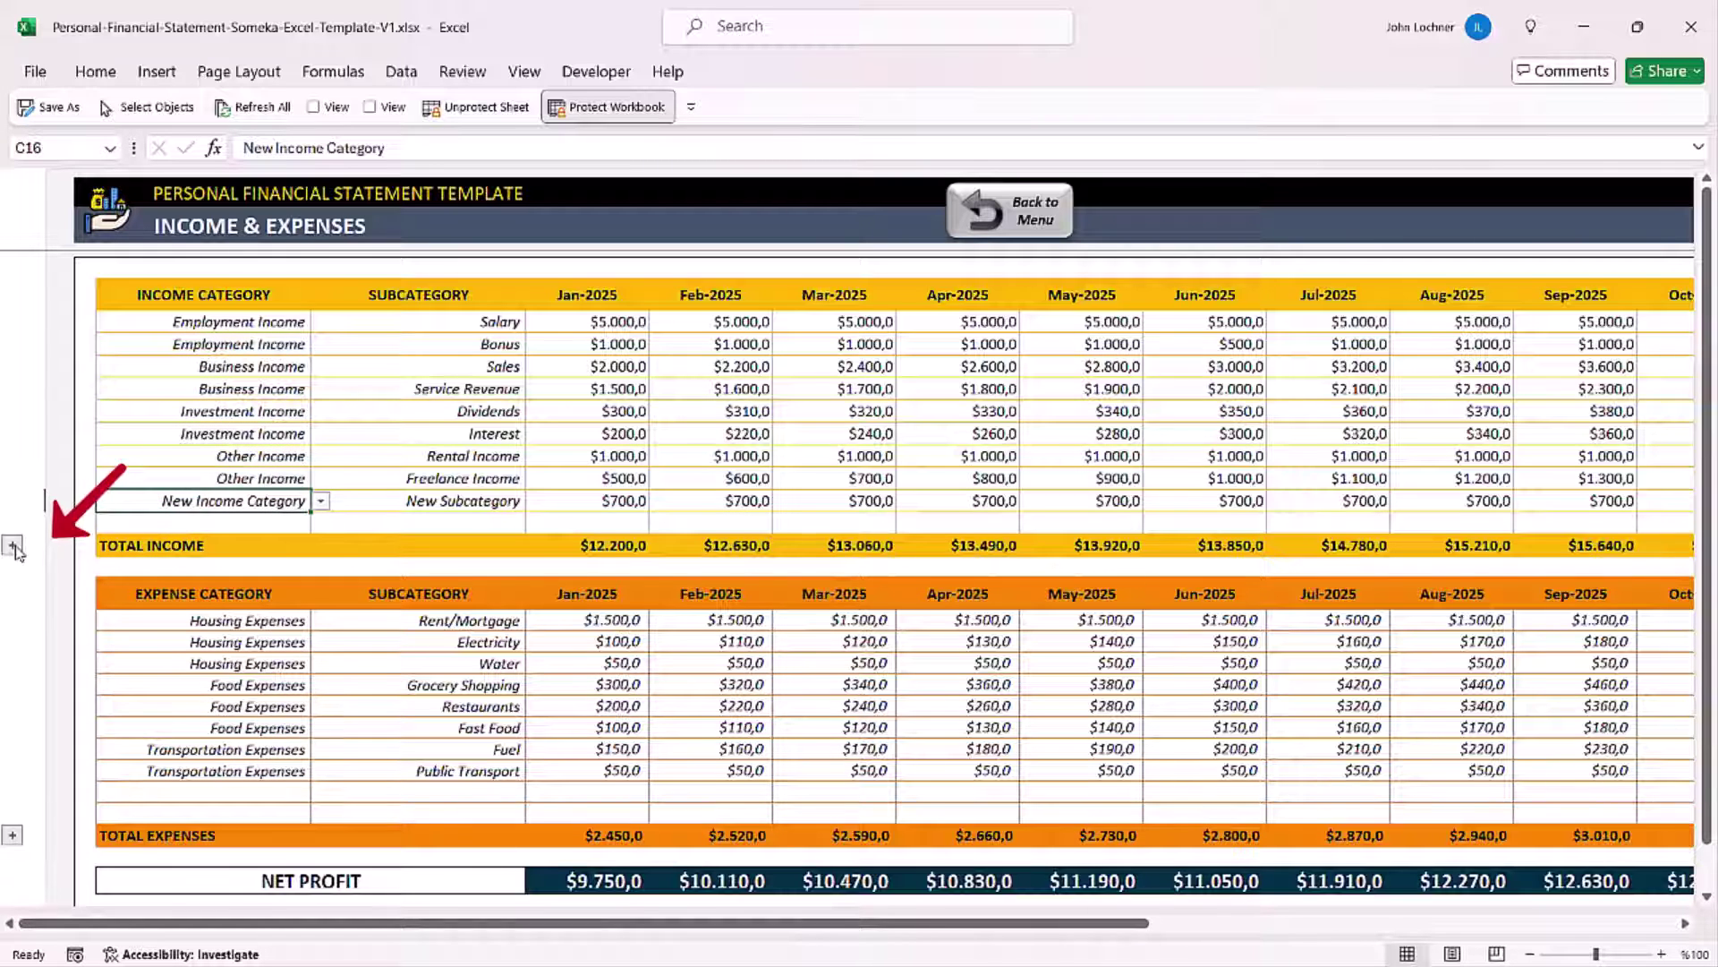
scroll(10, 555, right, 1)
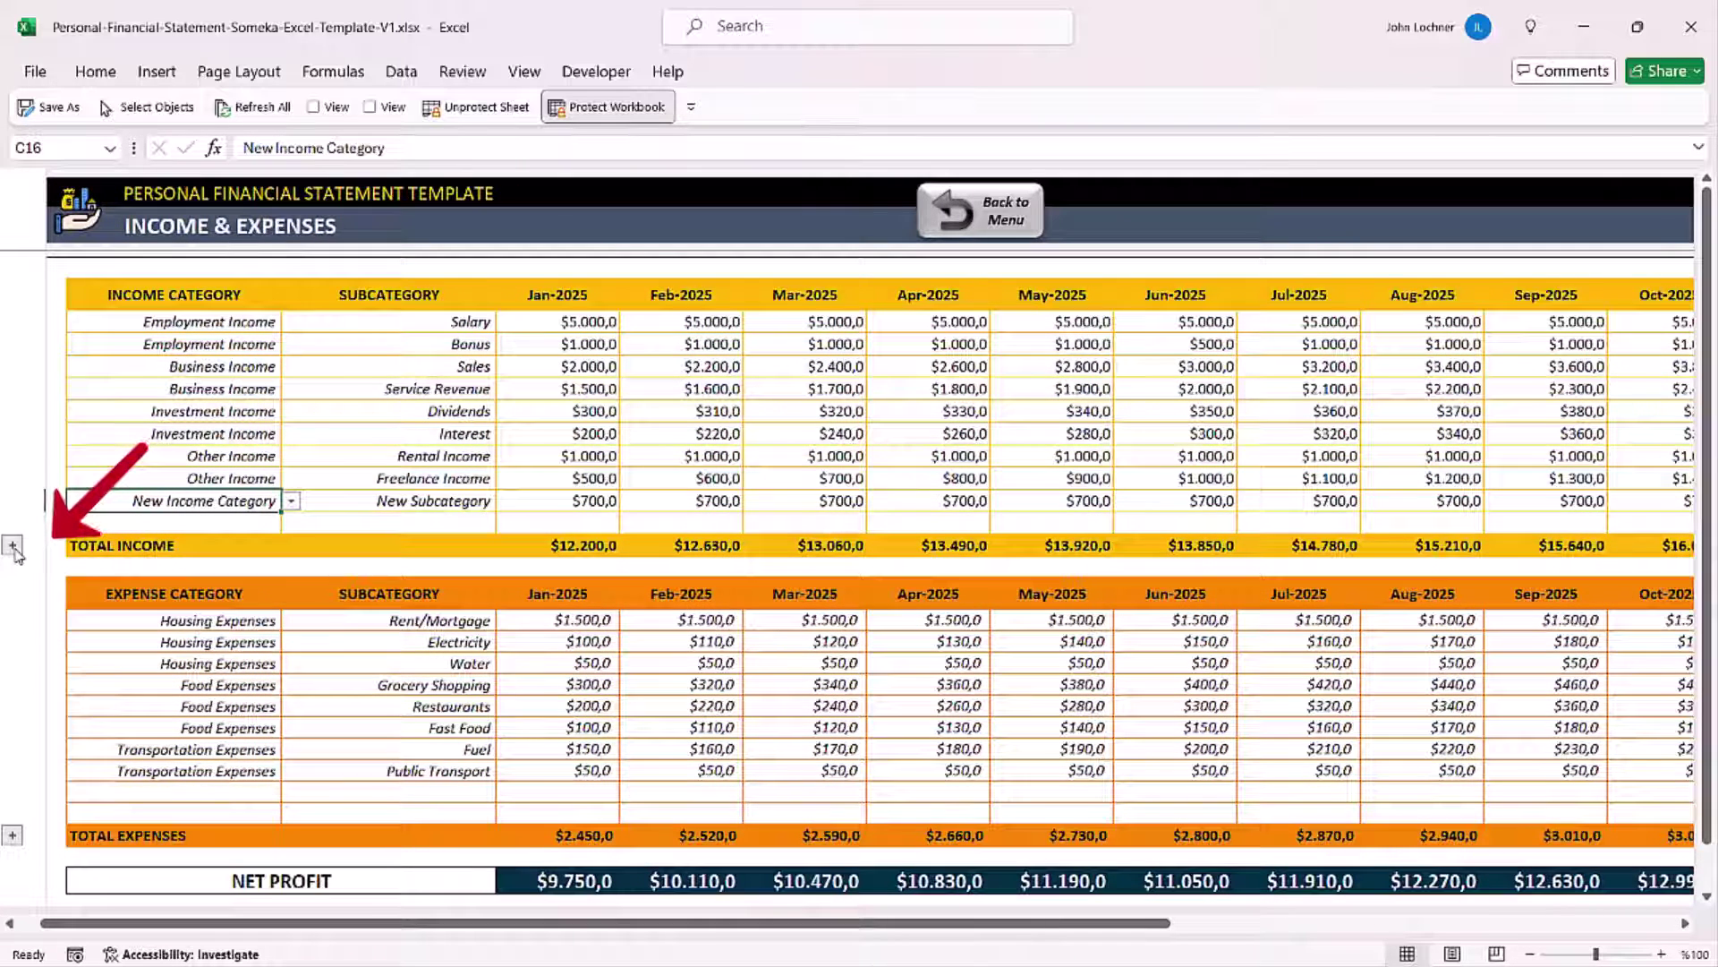
Expand the collapsed income rows above TOTAL INCOME.
click(13, 546)
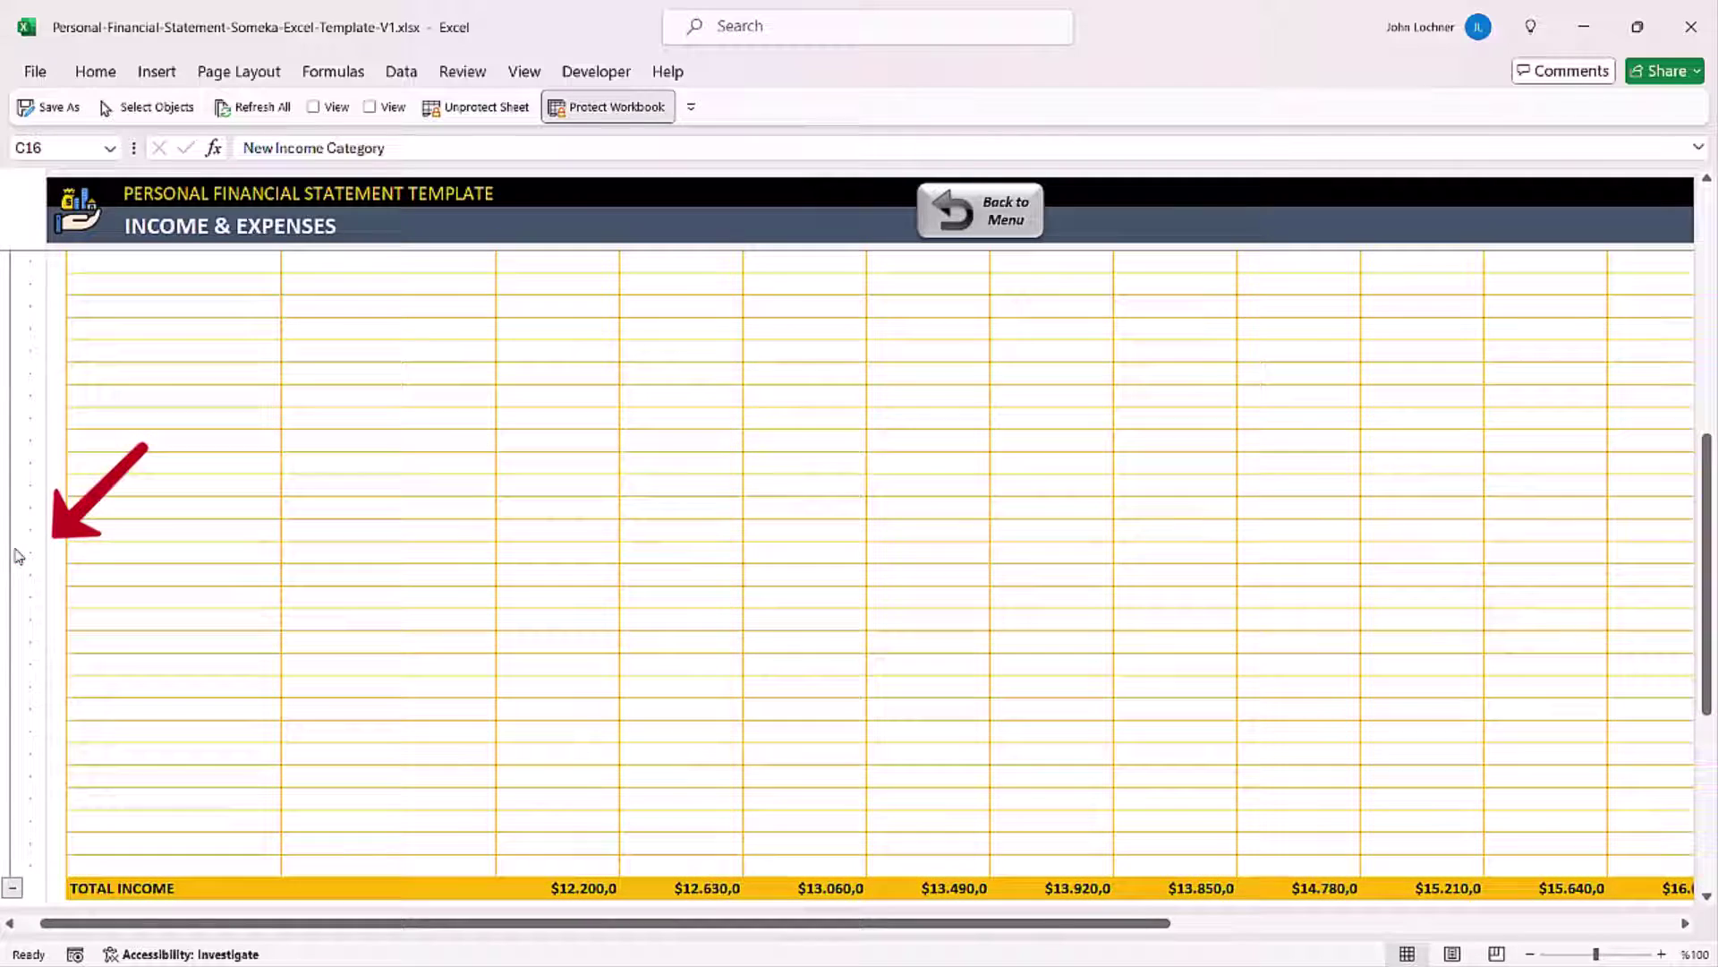
click(11, 555)
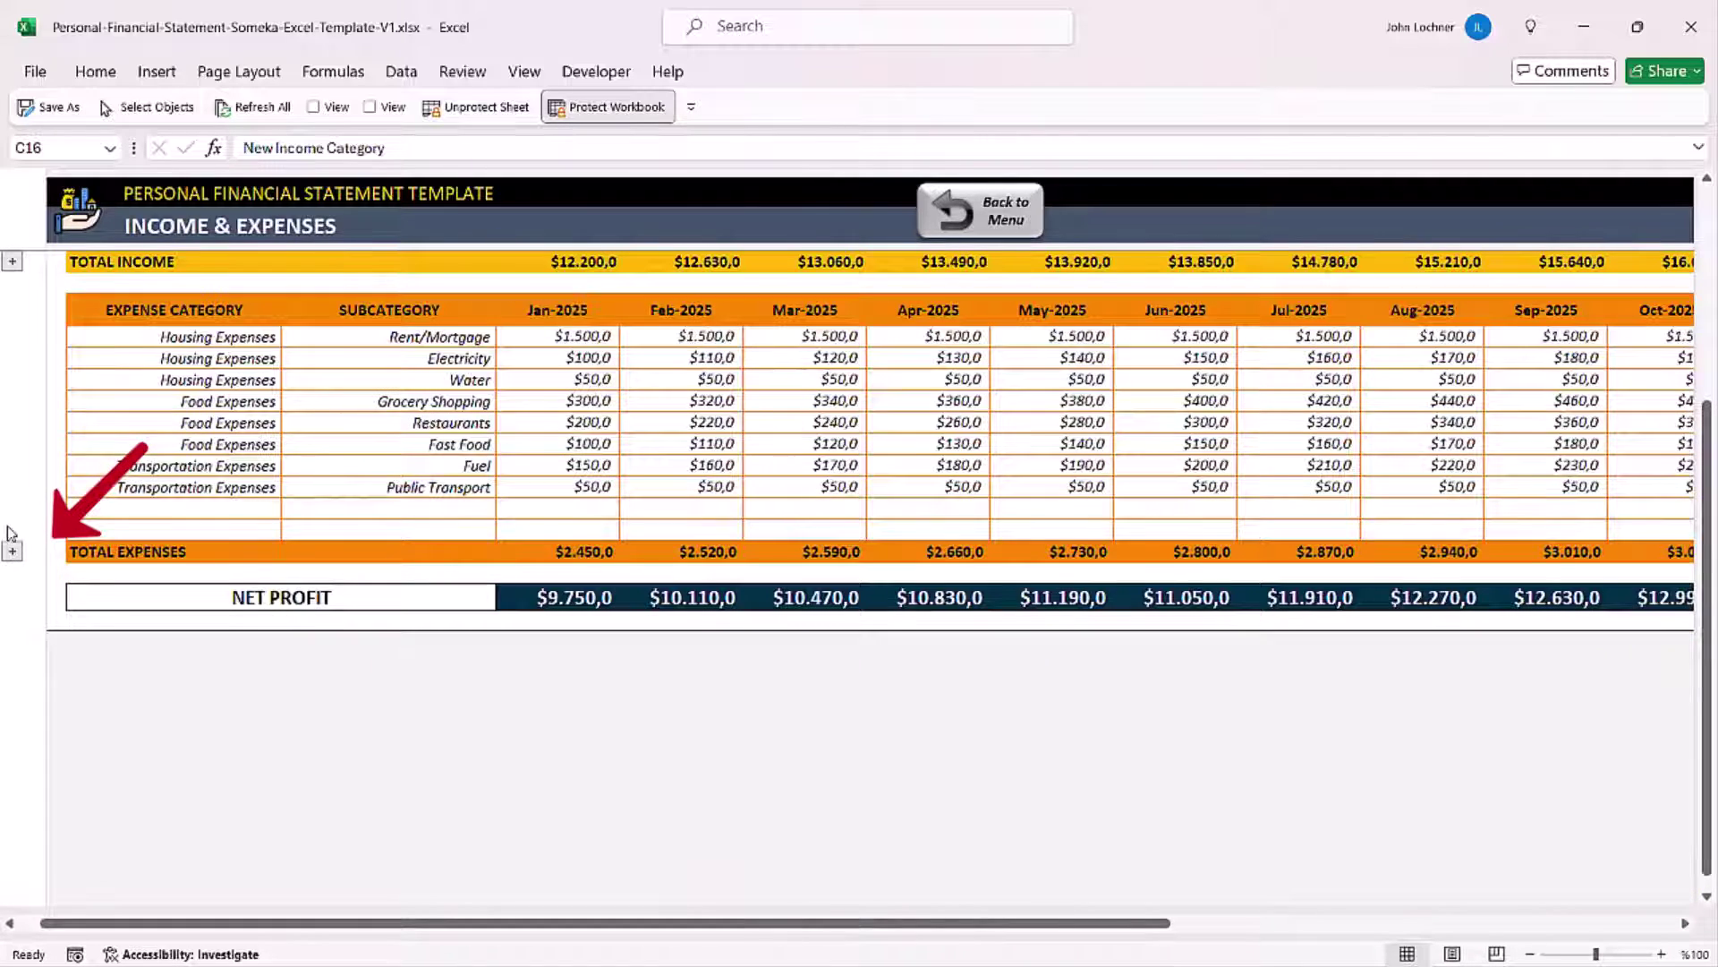
click(11, 548)
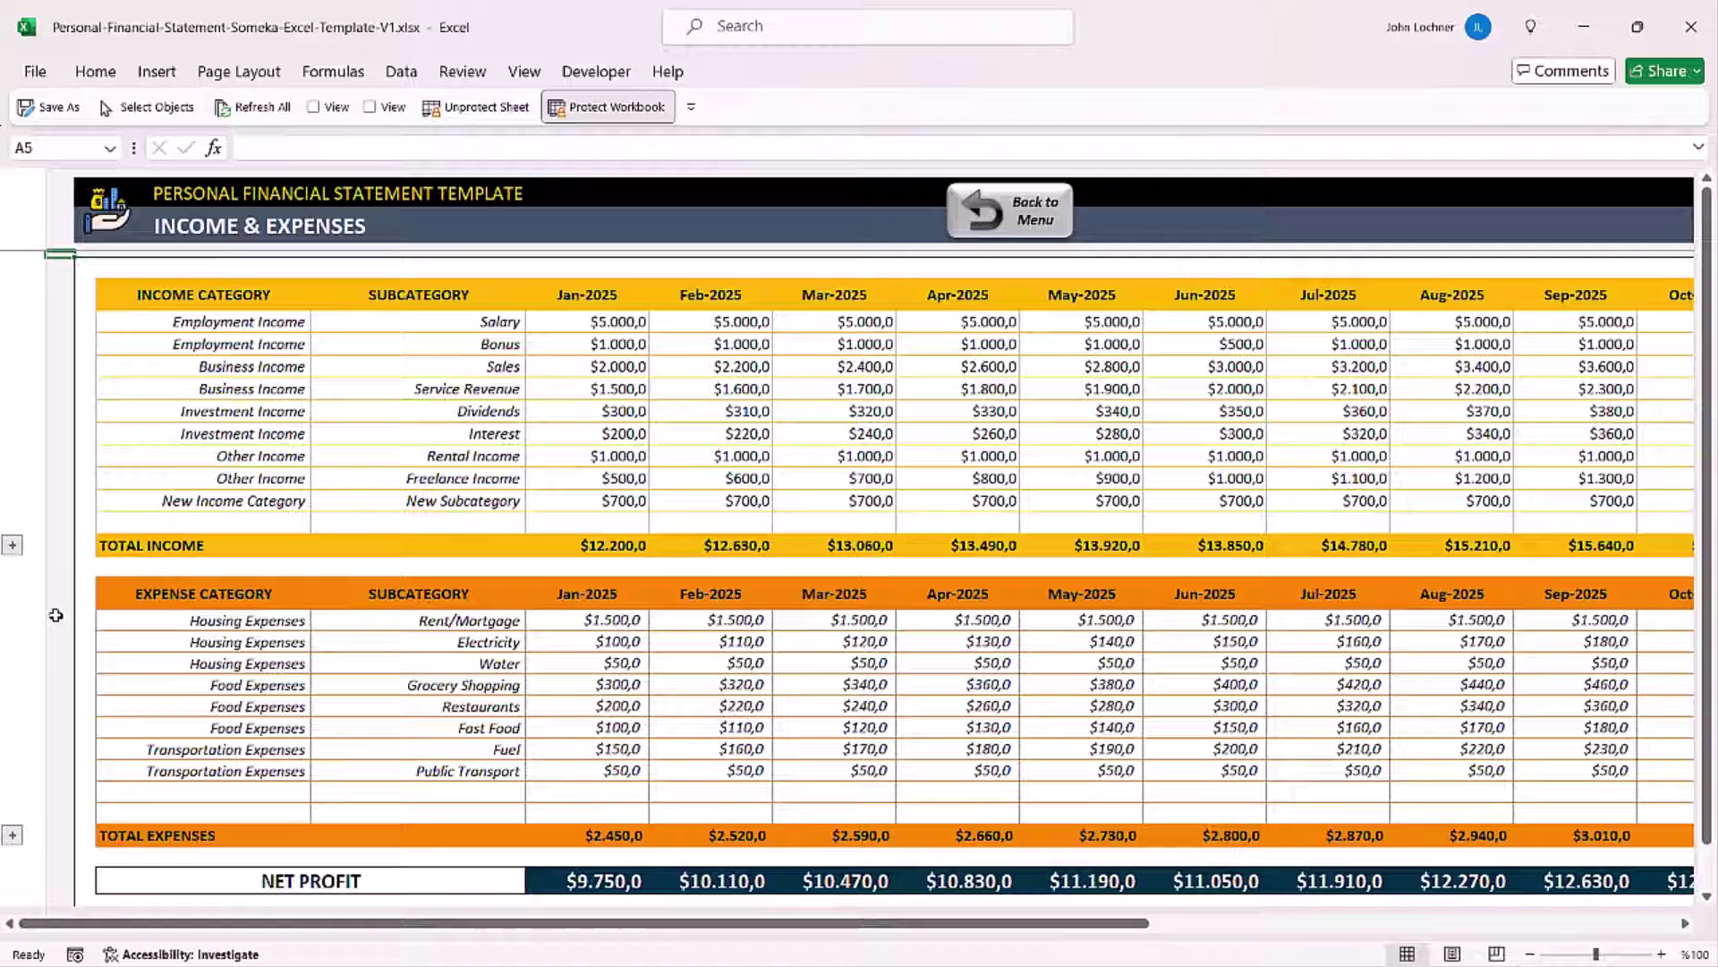
Add a New Expense Category row with subcategory 'New Expense Subcategory'.
drag(240, 324, 228, 502)
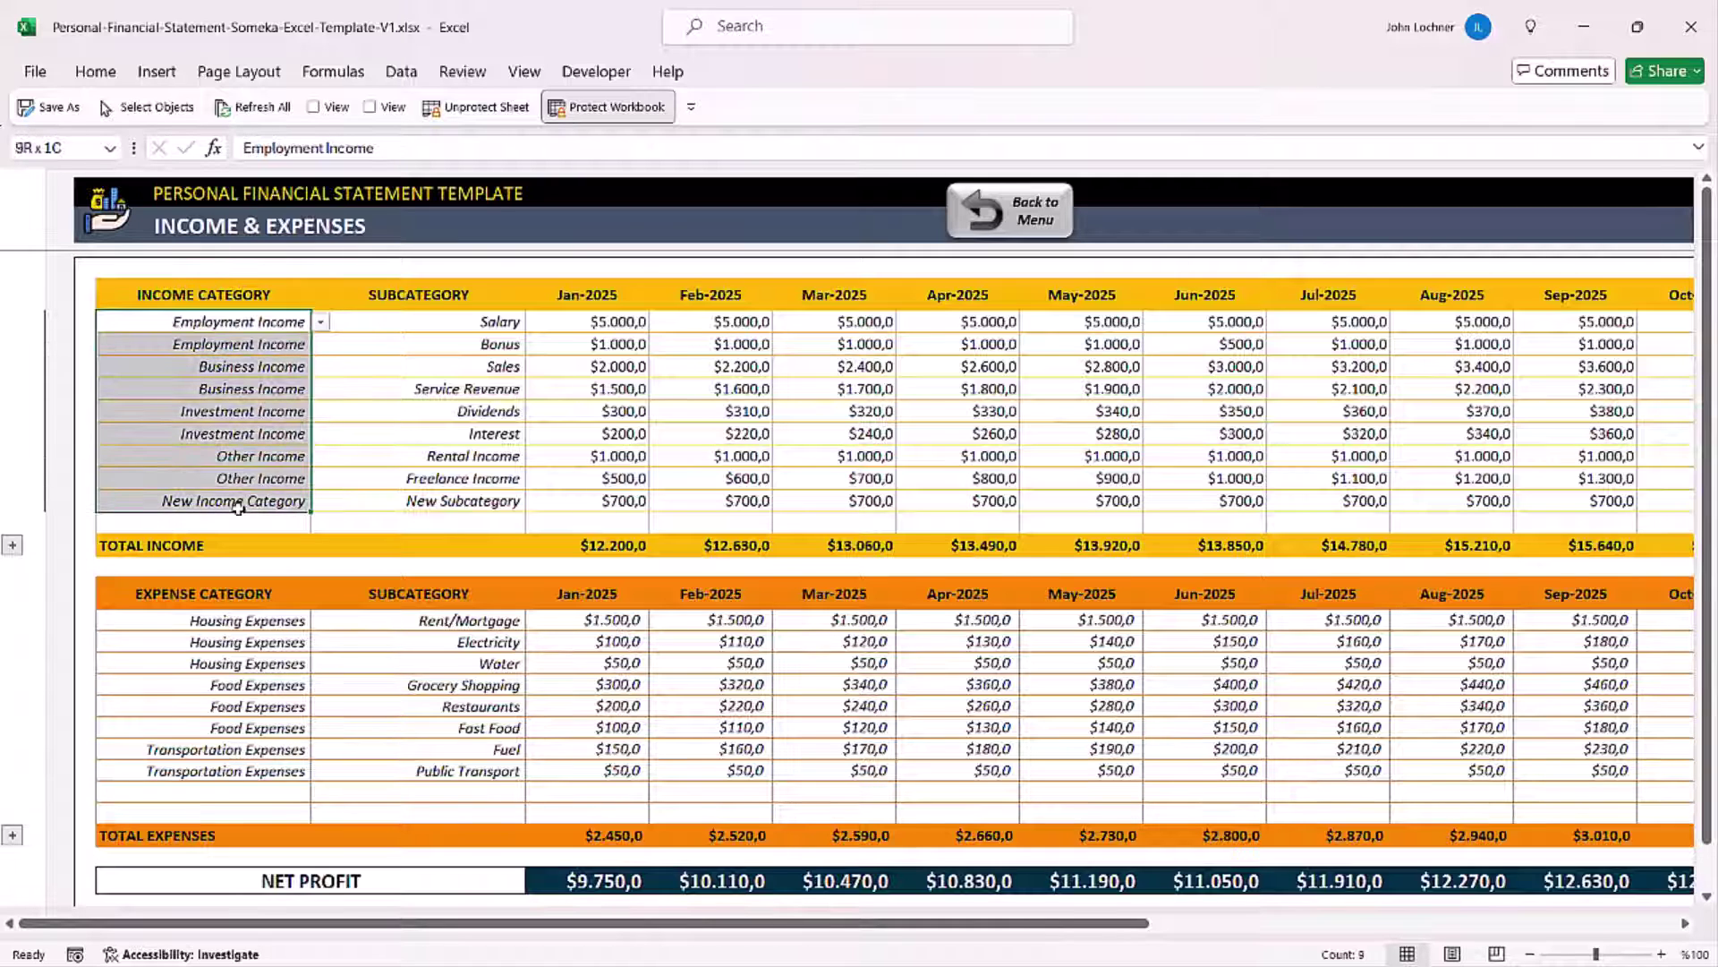
click(209, 792)
click(320, 792)
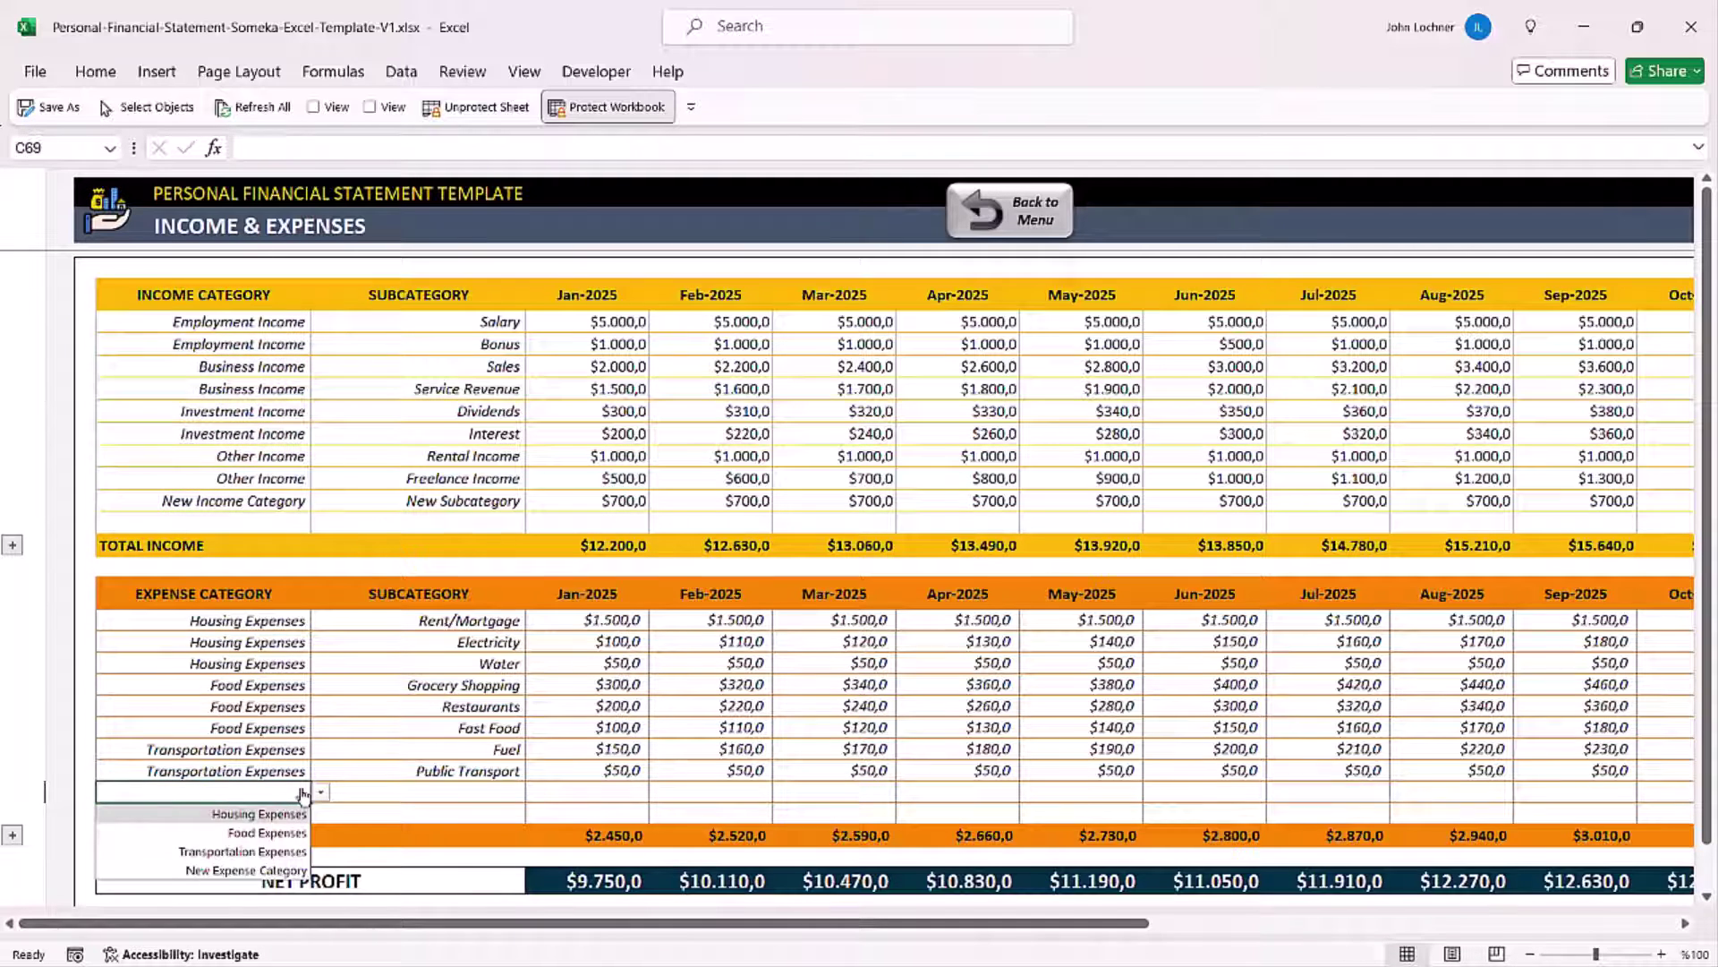
click(254, 870)
click(414, 789)
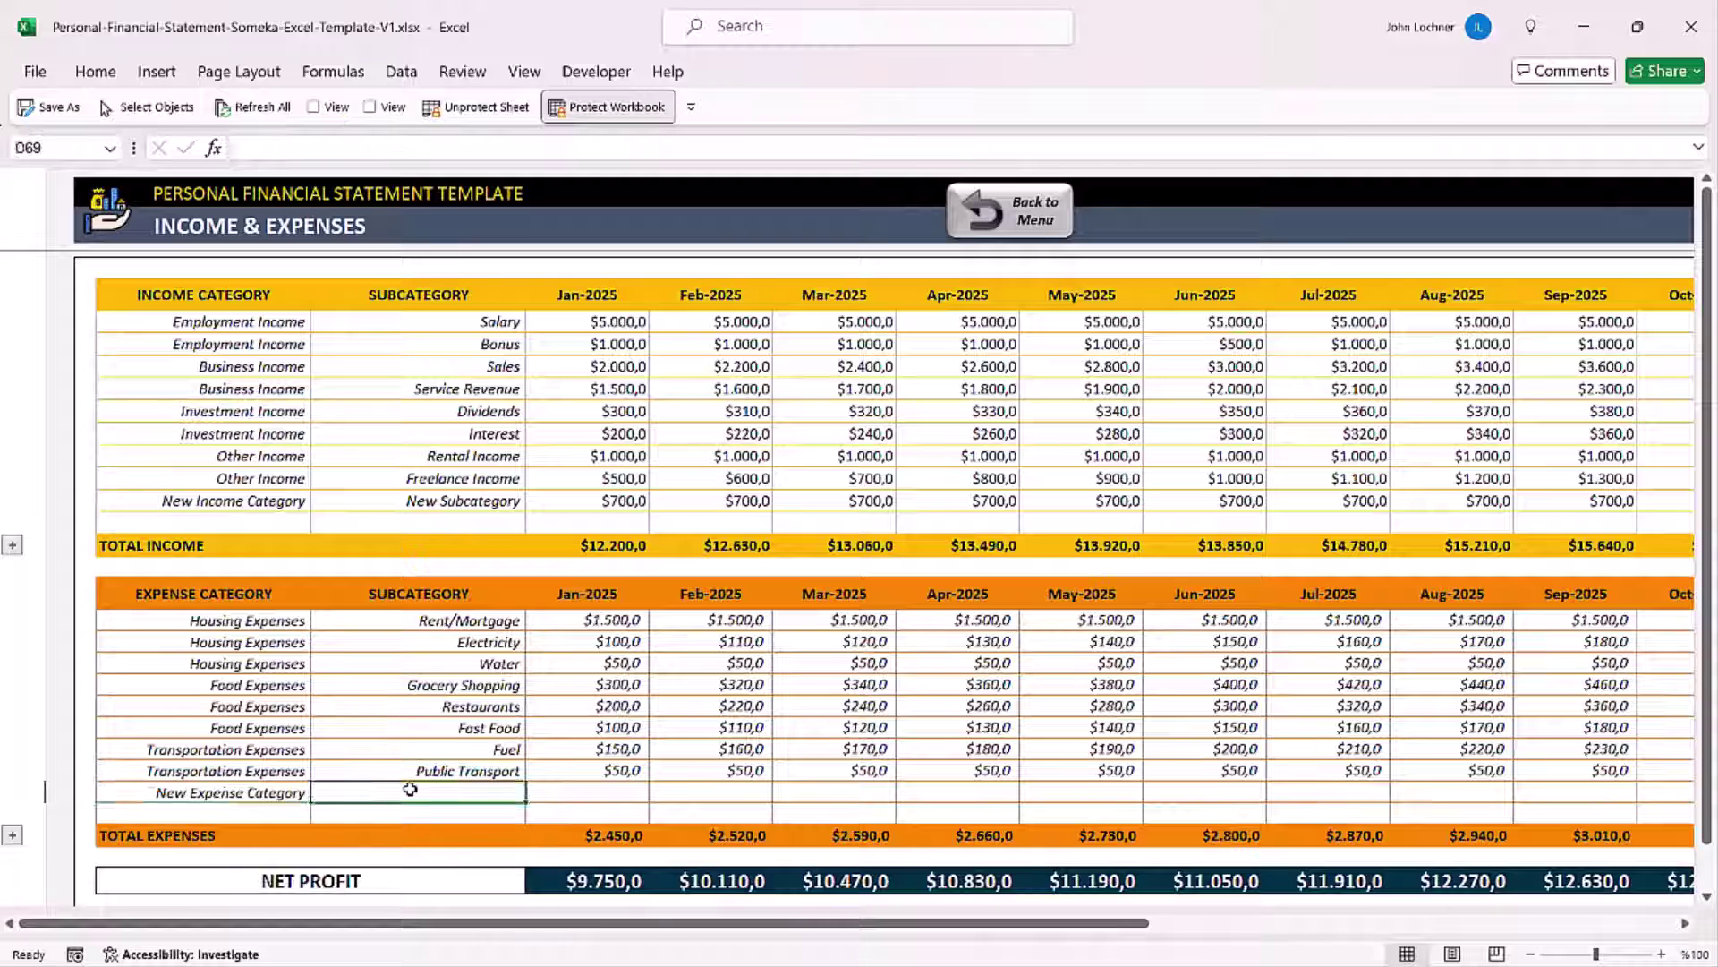
text(New Expense Subcategory)
key(Return)
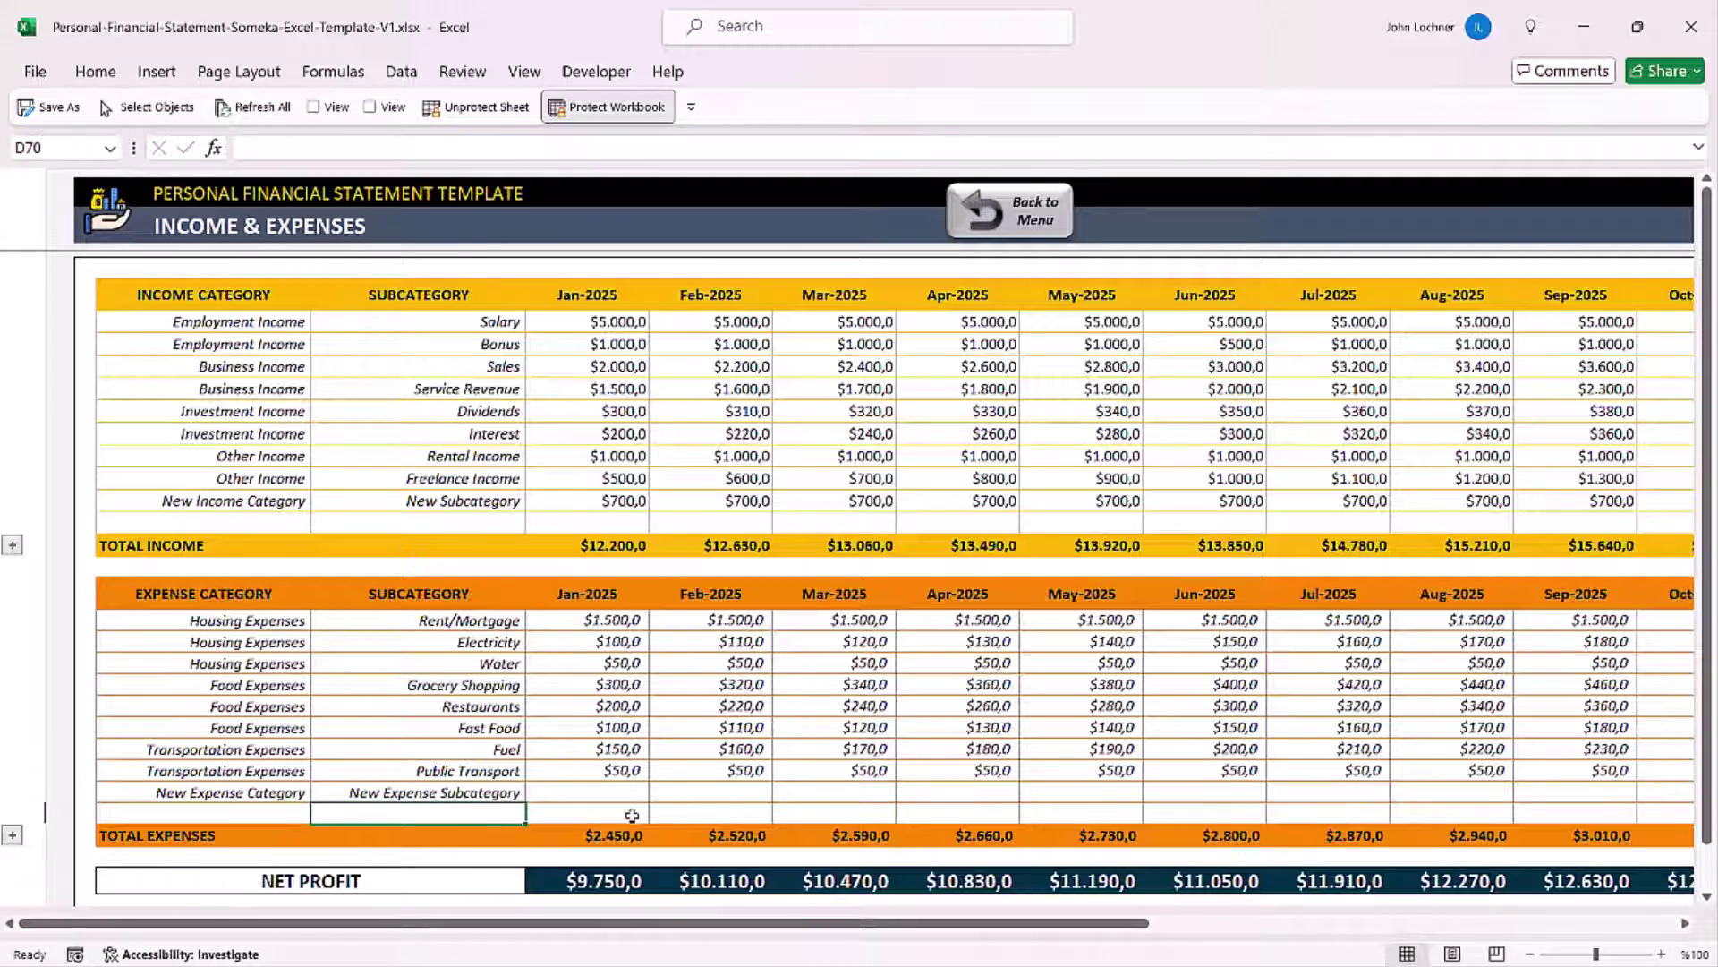
Enter $500 for January and copy it across every month through Dec.
click(627, 792)
text(500)
key(Return)
click(617, 787)
drag(649, 801, 1511, 799)
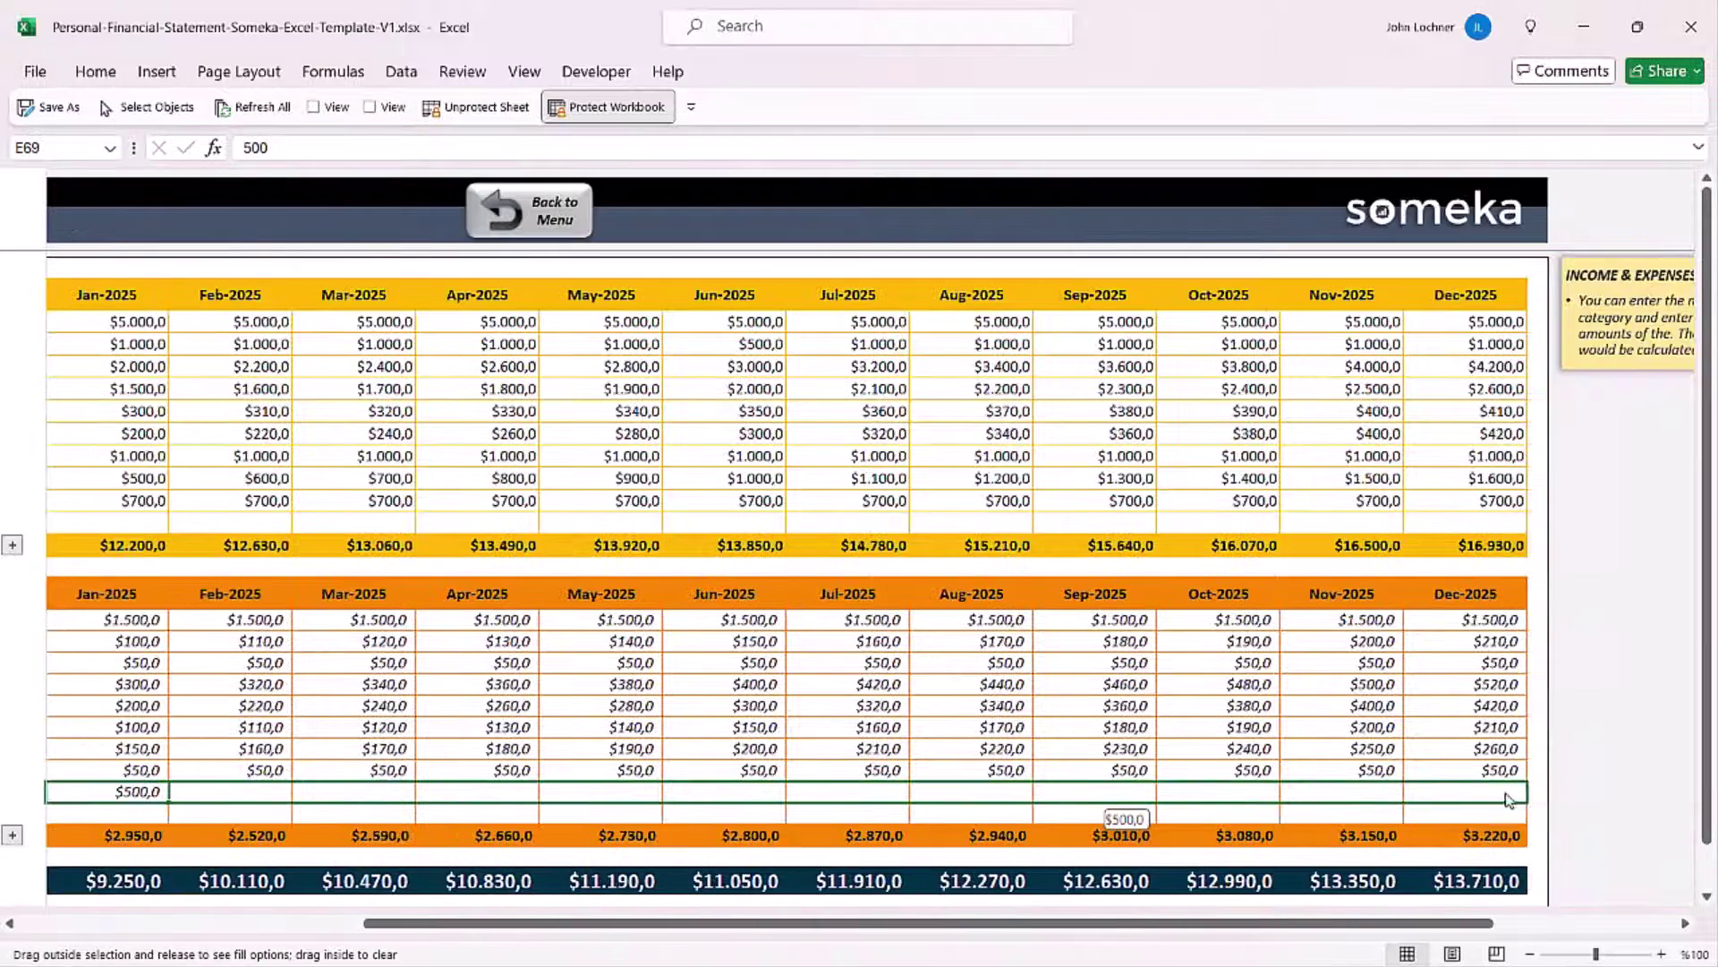
scroll(805, 627, left, 3)
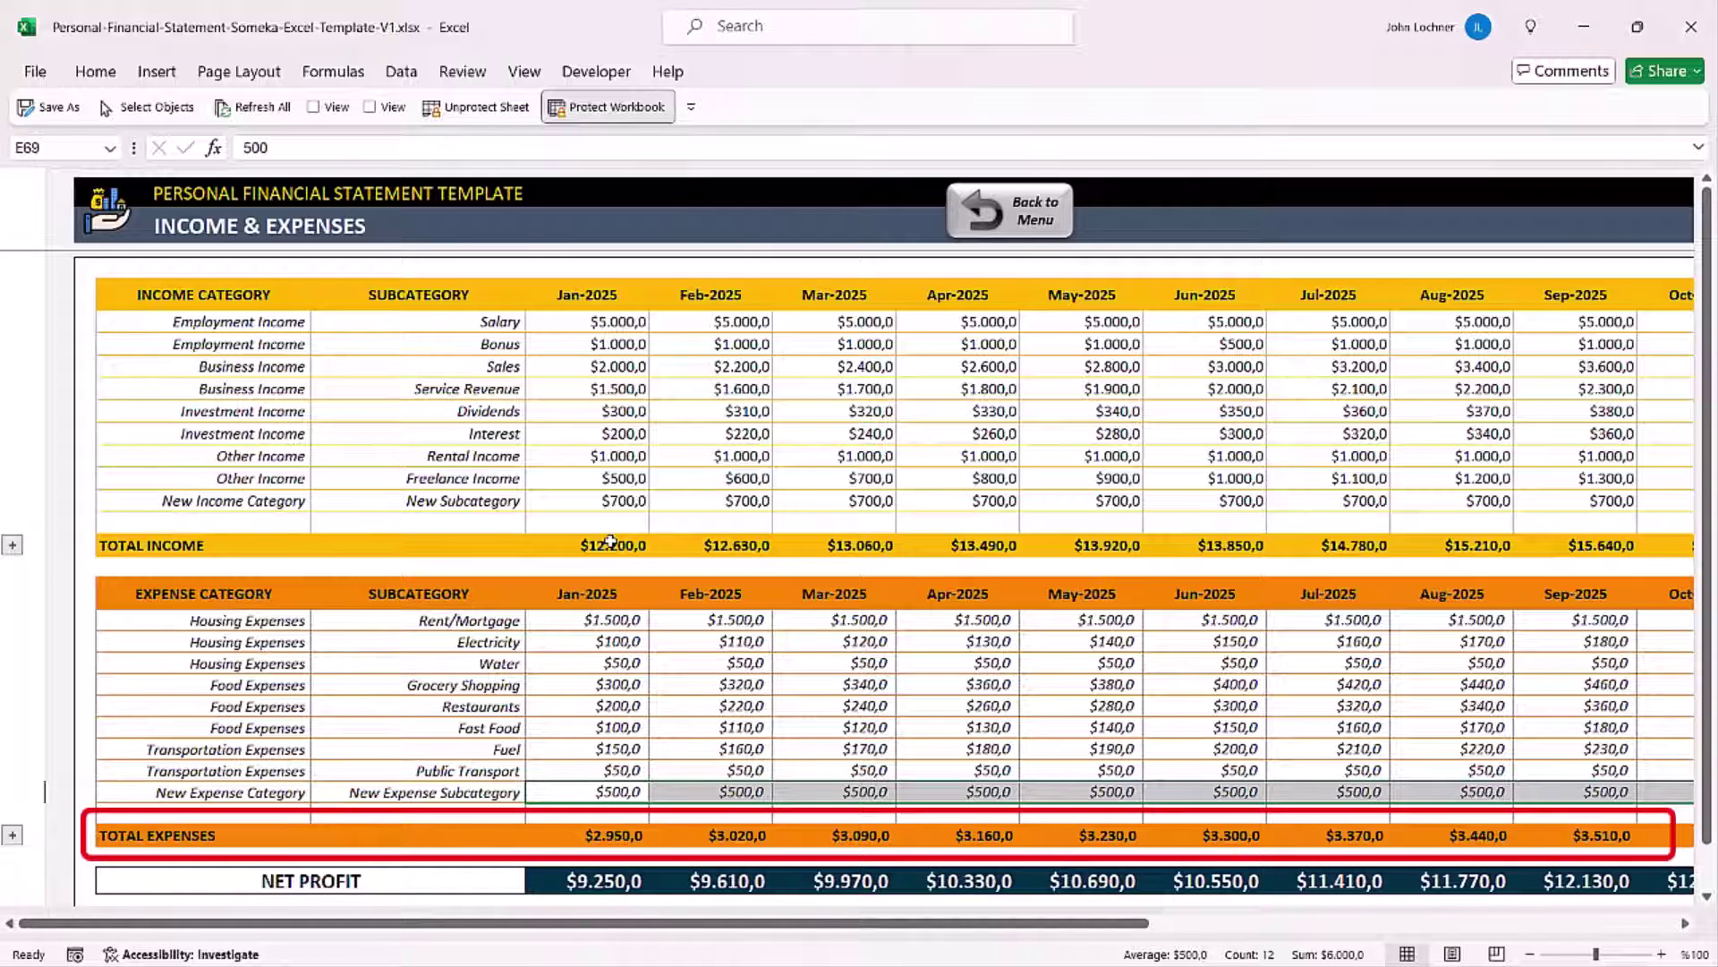
Check the updated totals: Jan-2025 expenses $2,950 and net profit $9,250.
drag(582, 545, 882, 545)
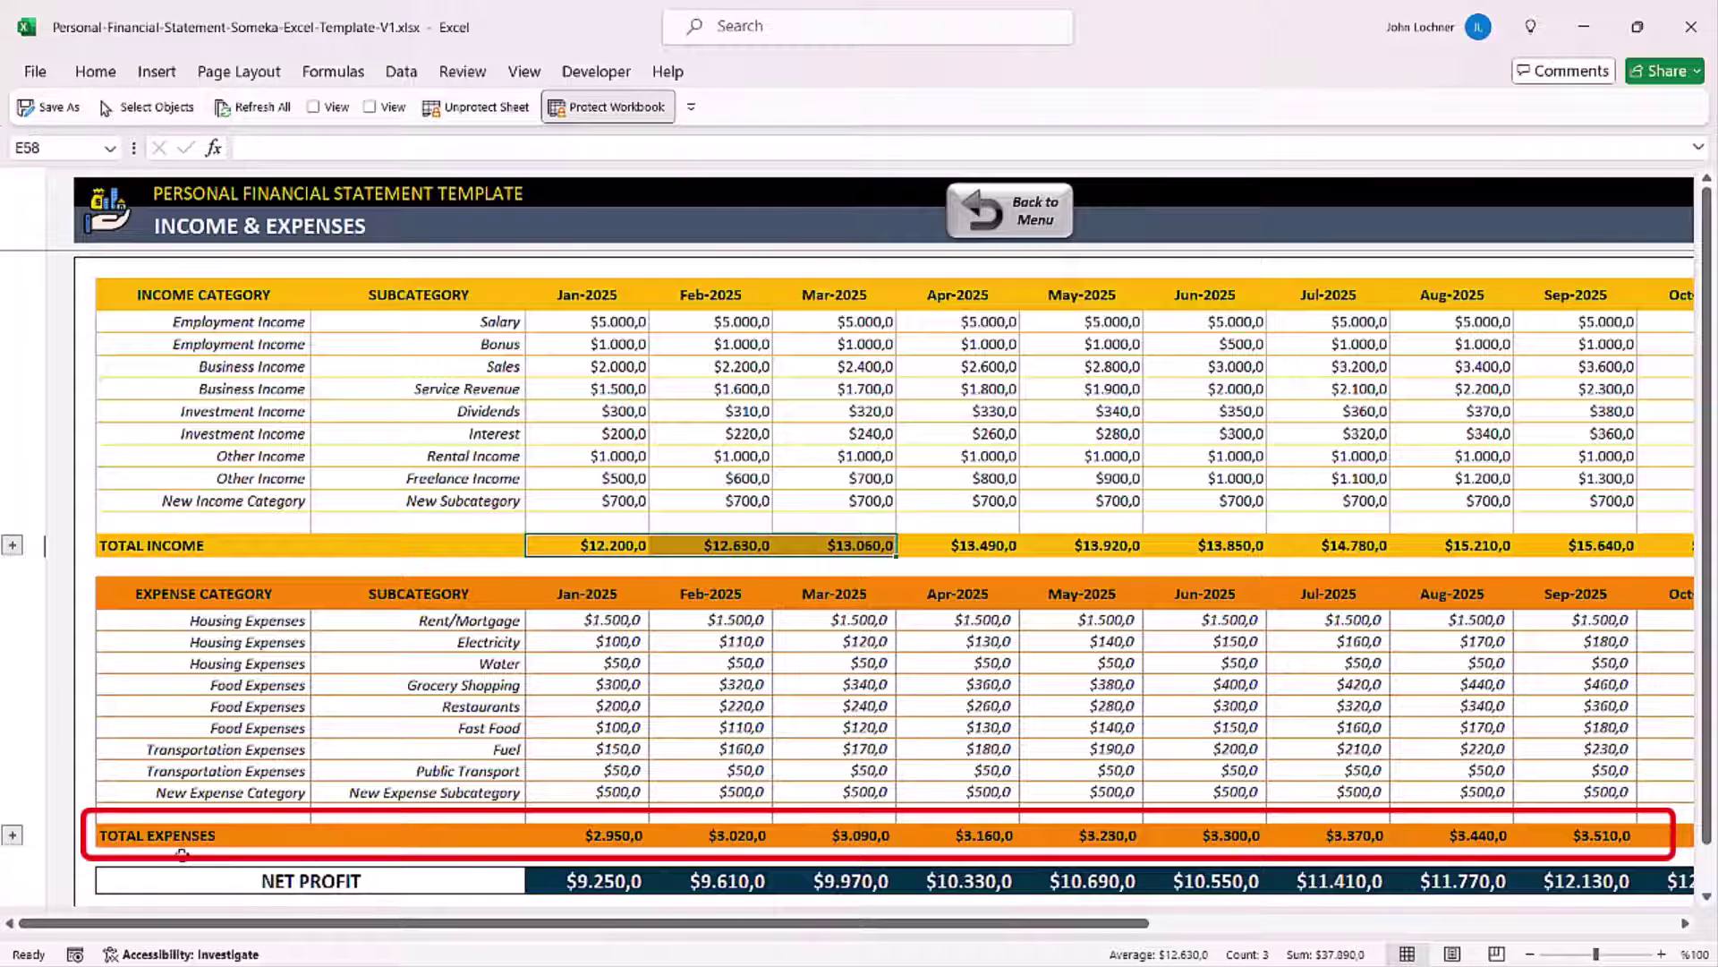
drag(598, 835, 1452, 834)
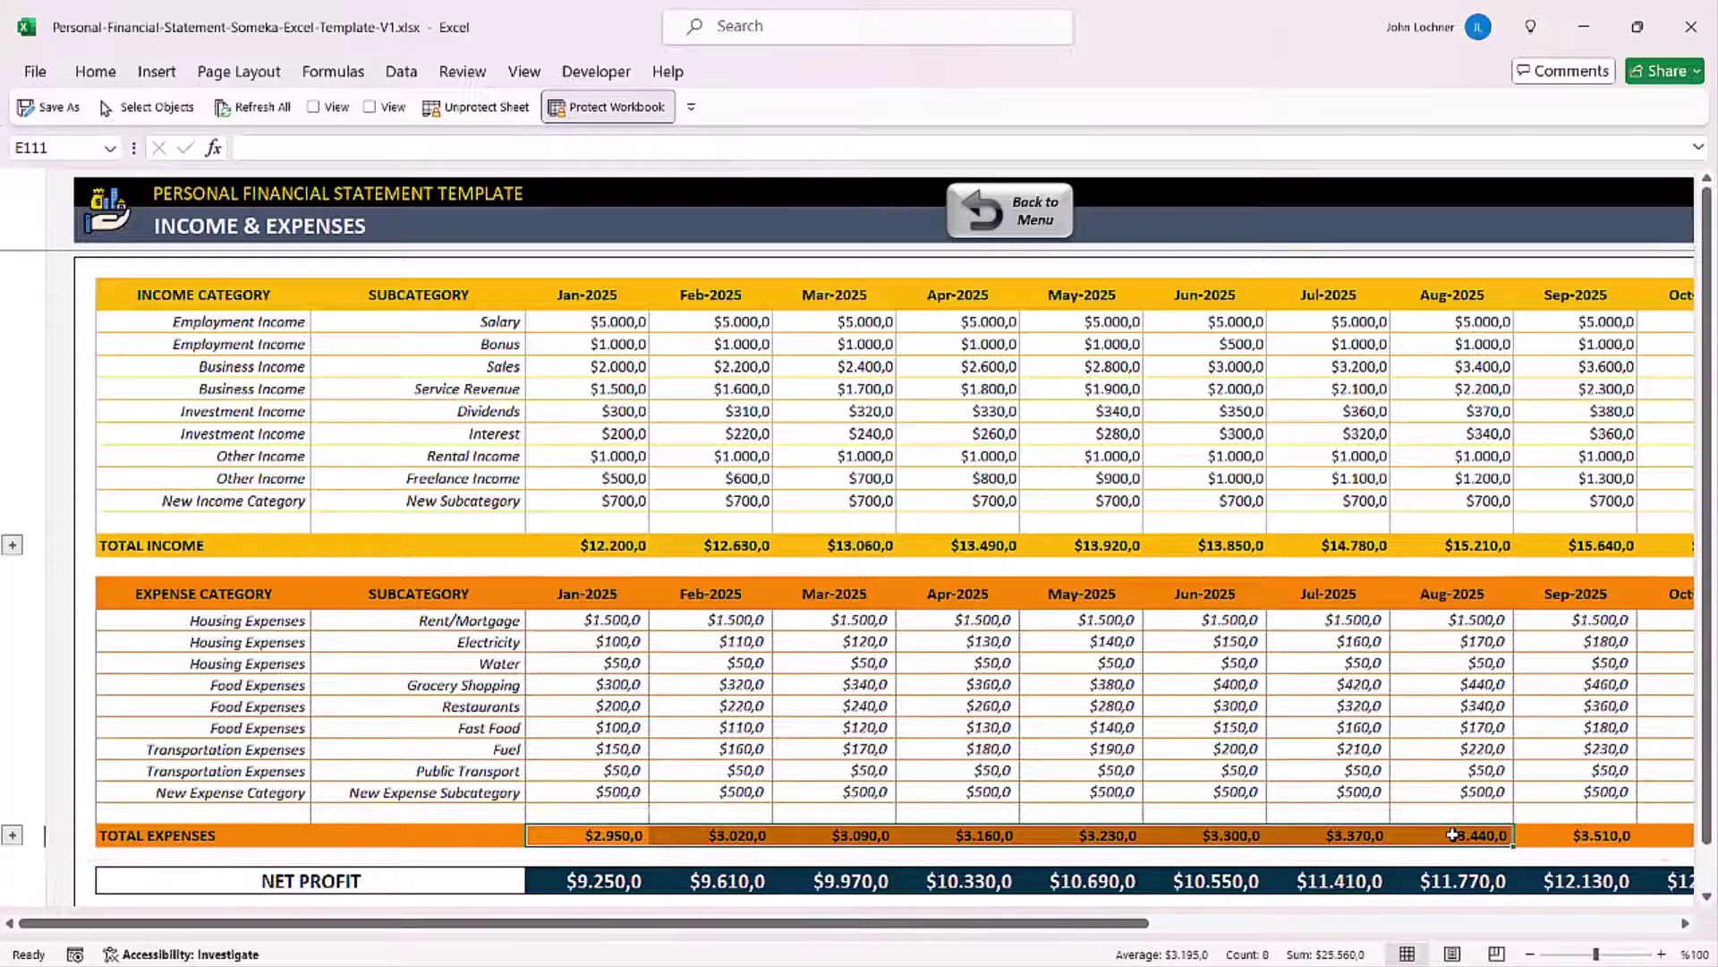
scroll(1453, 834, down, 1)
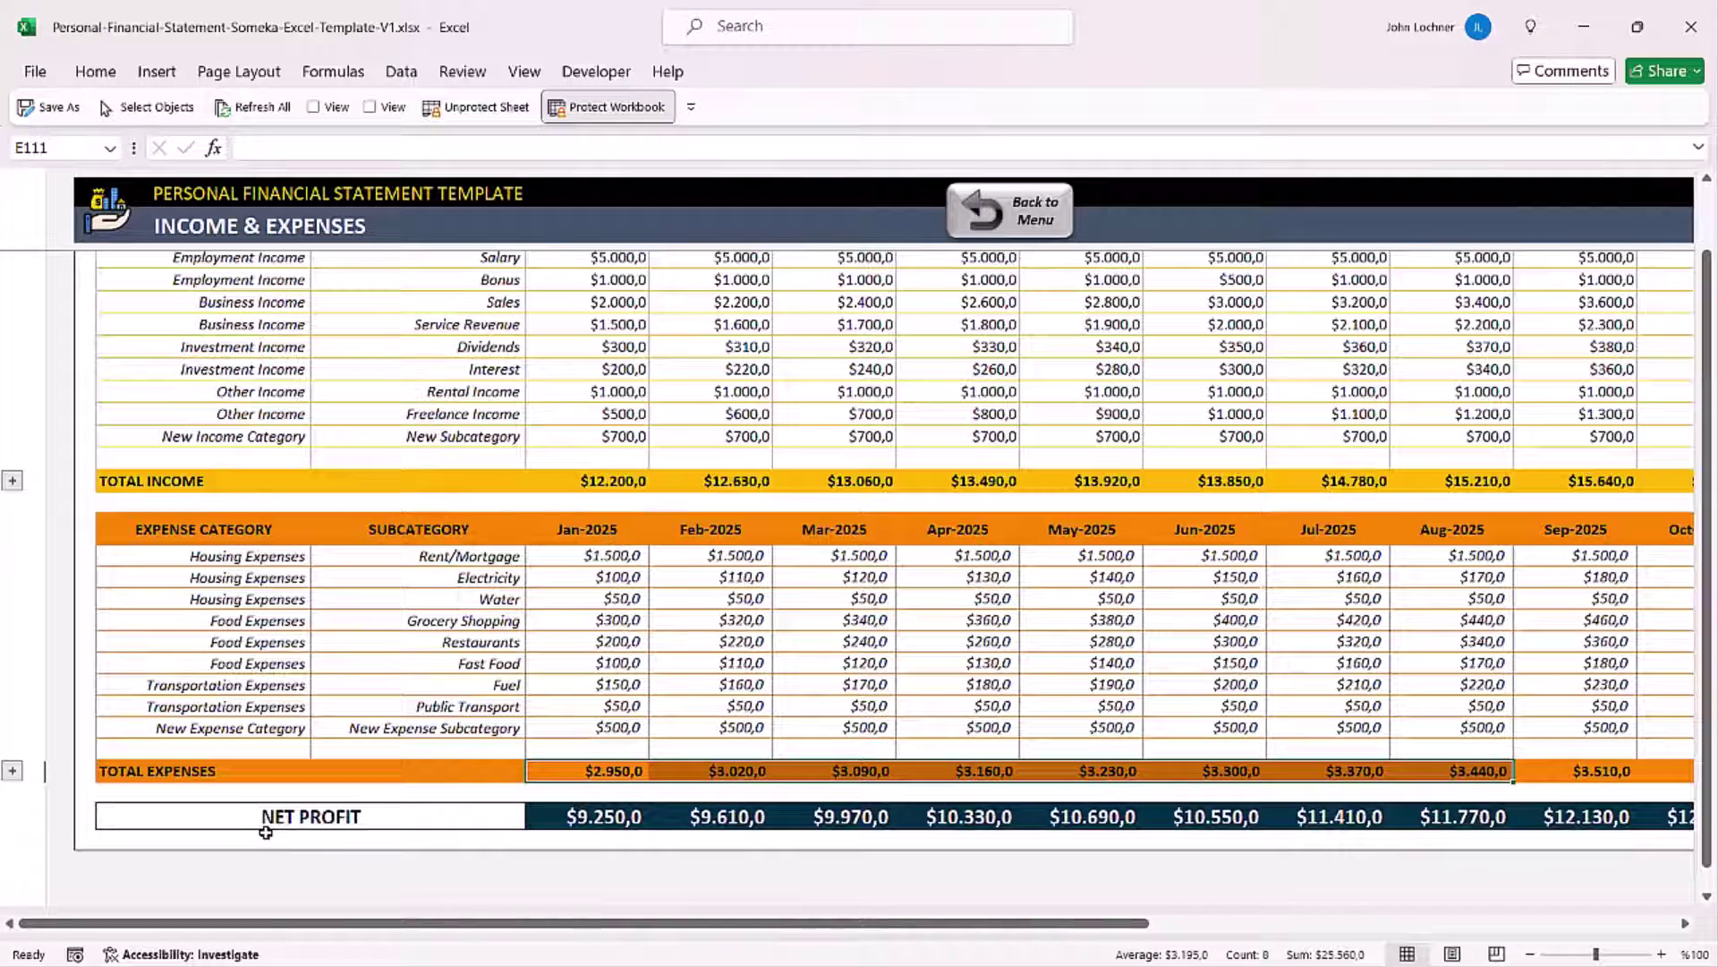
drag(592, 818, 1557, 816)
scroll(1074, 716, left, 5)
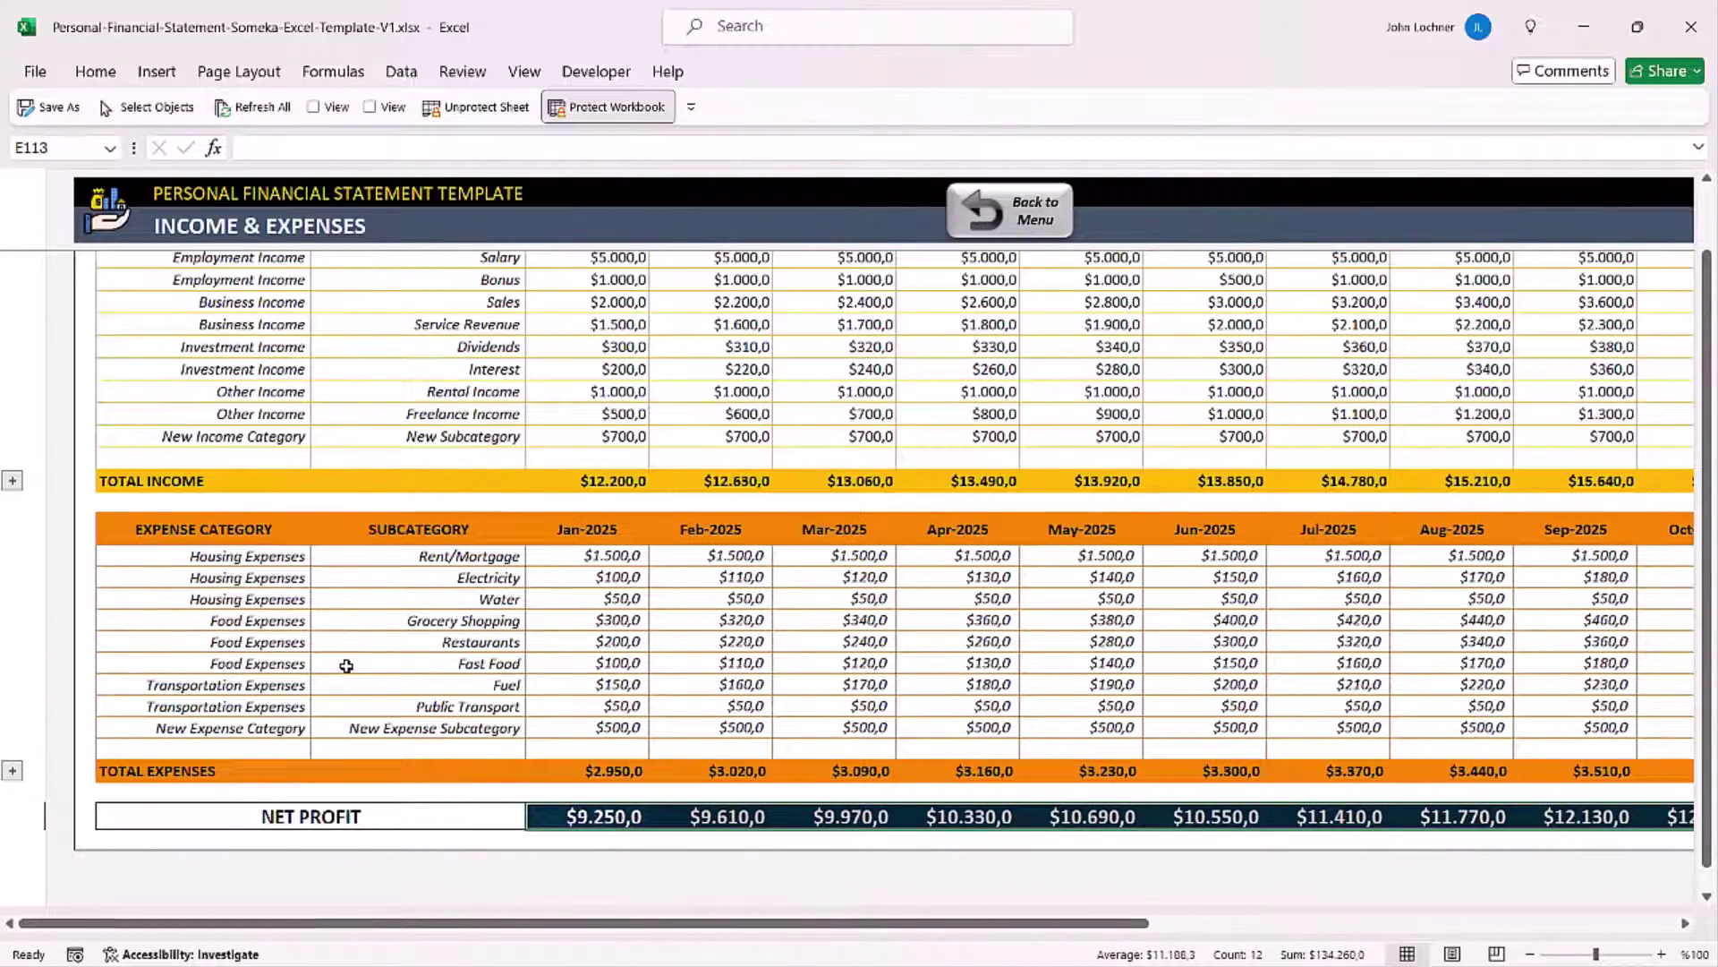
click(574, 818)
scroll(574, 817, up, 1)
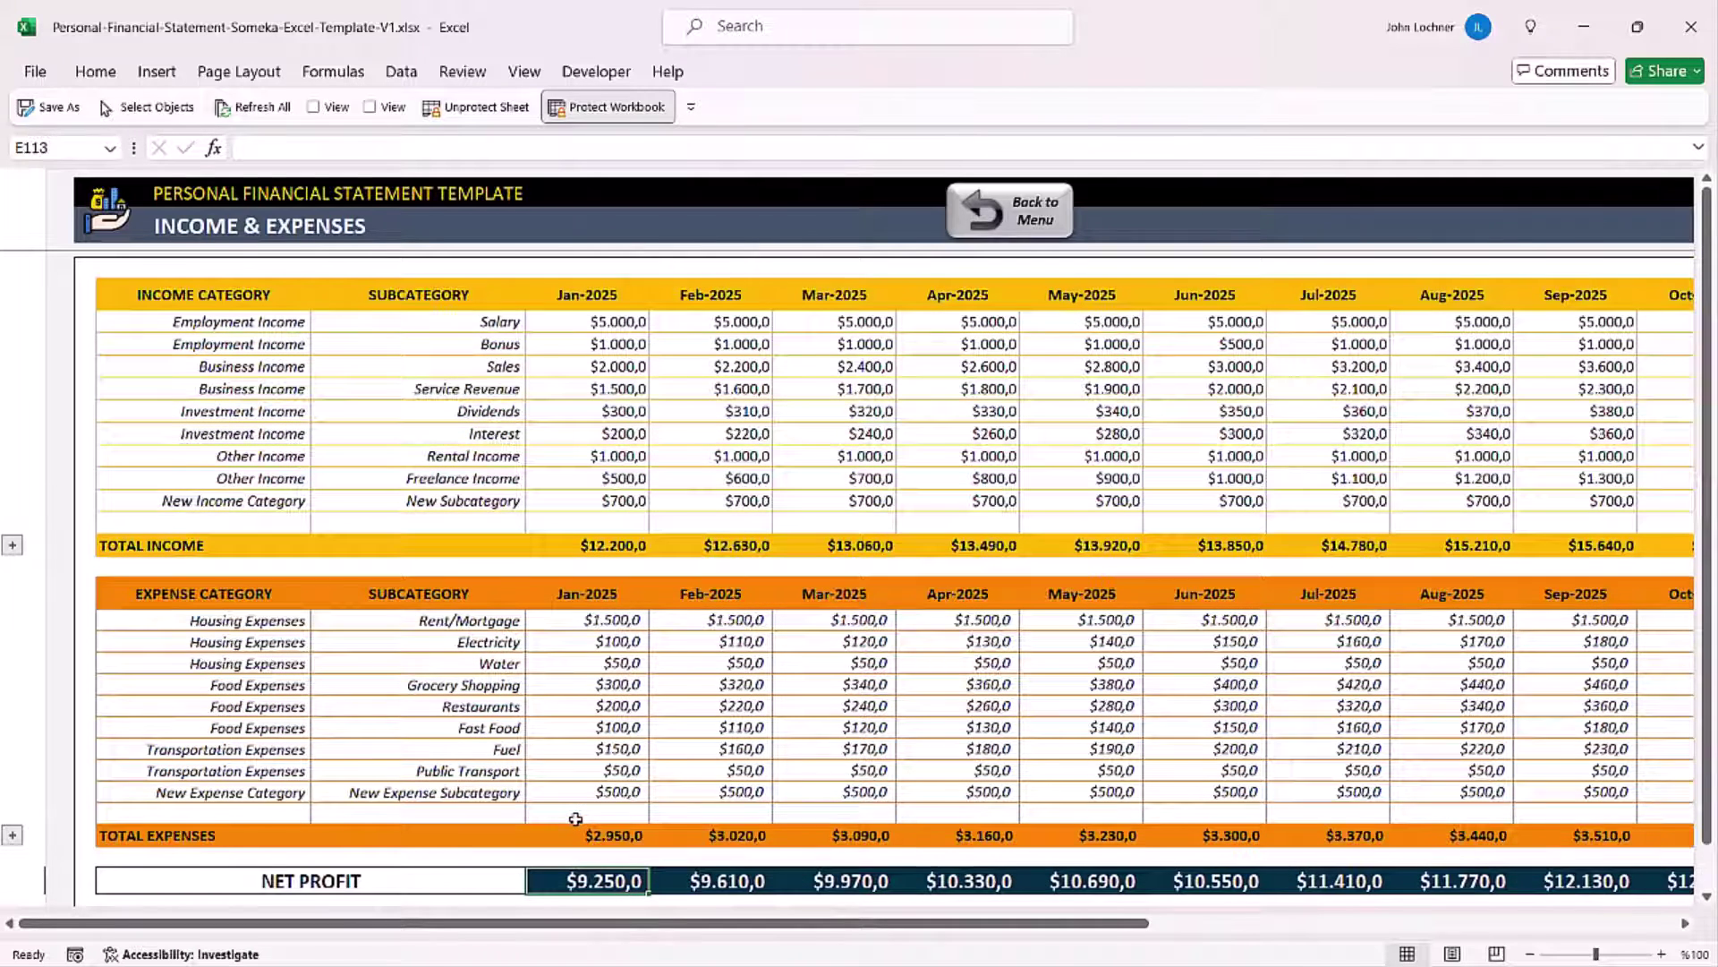
click(628, 542)
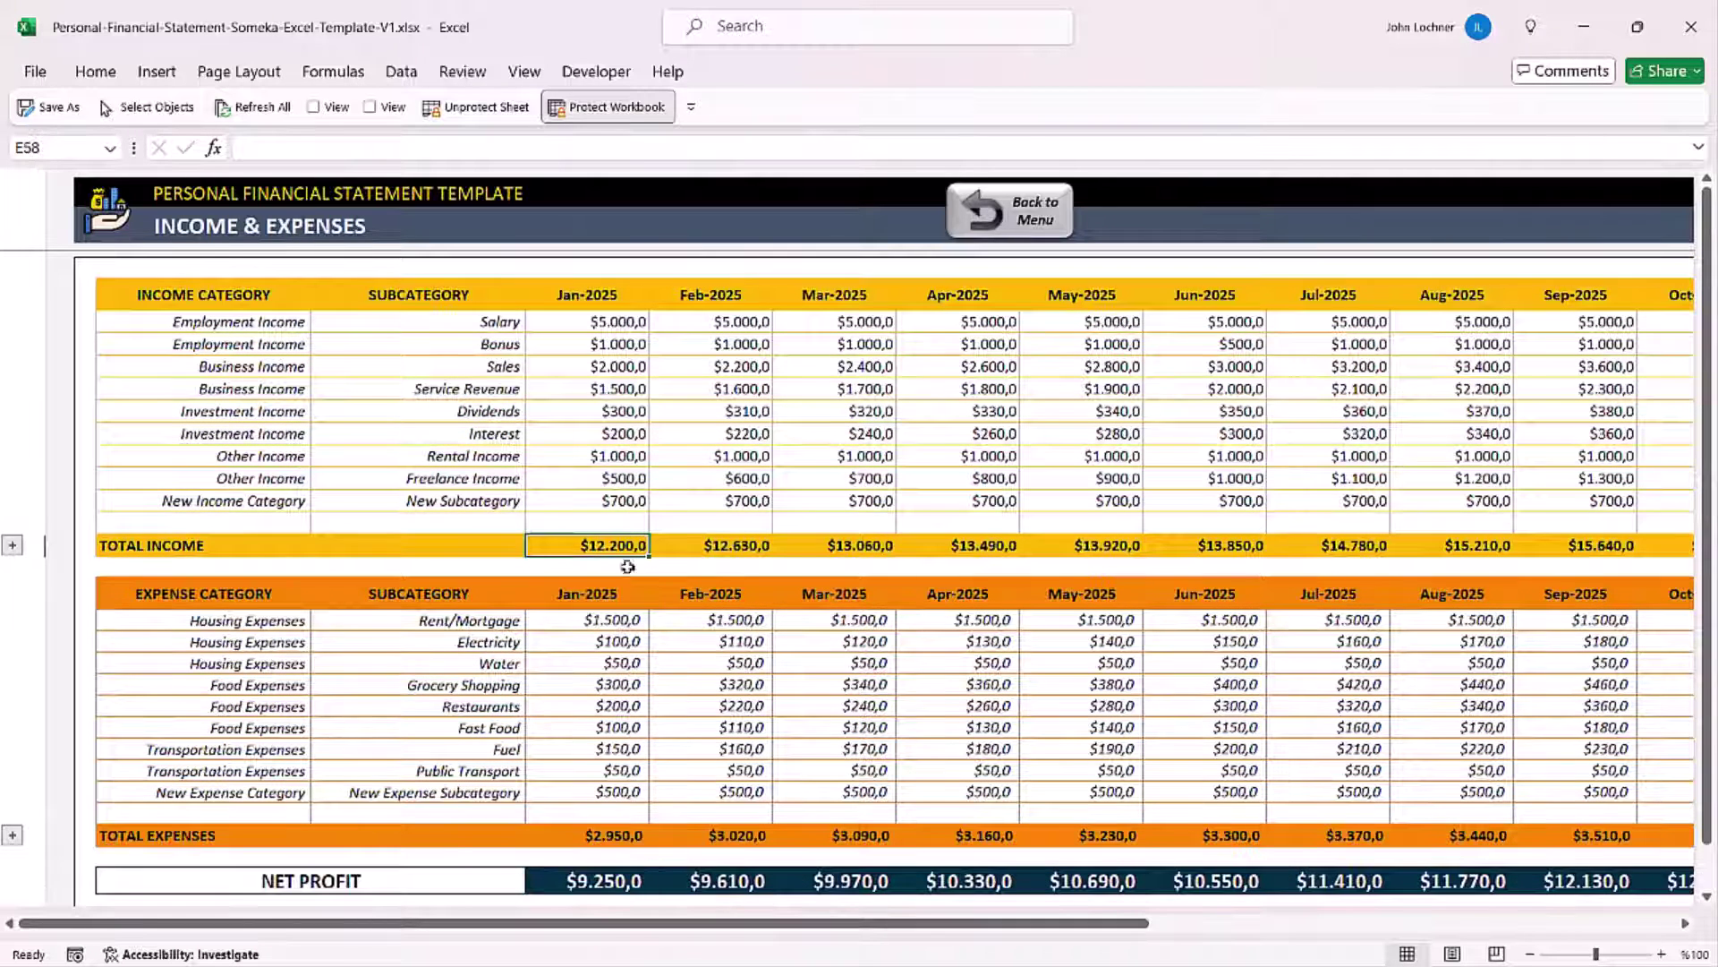
click(602, 835)
click(598, 877)
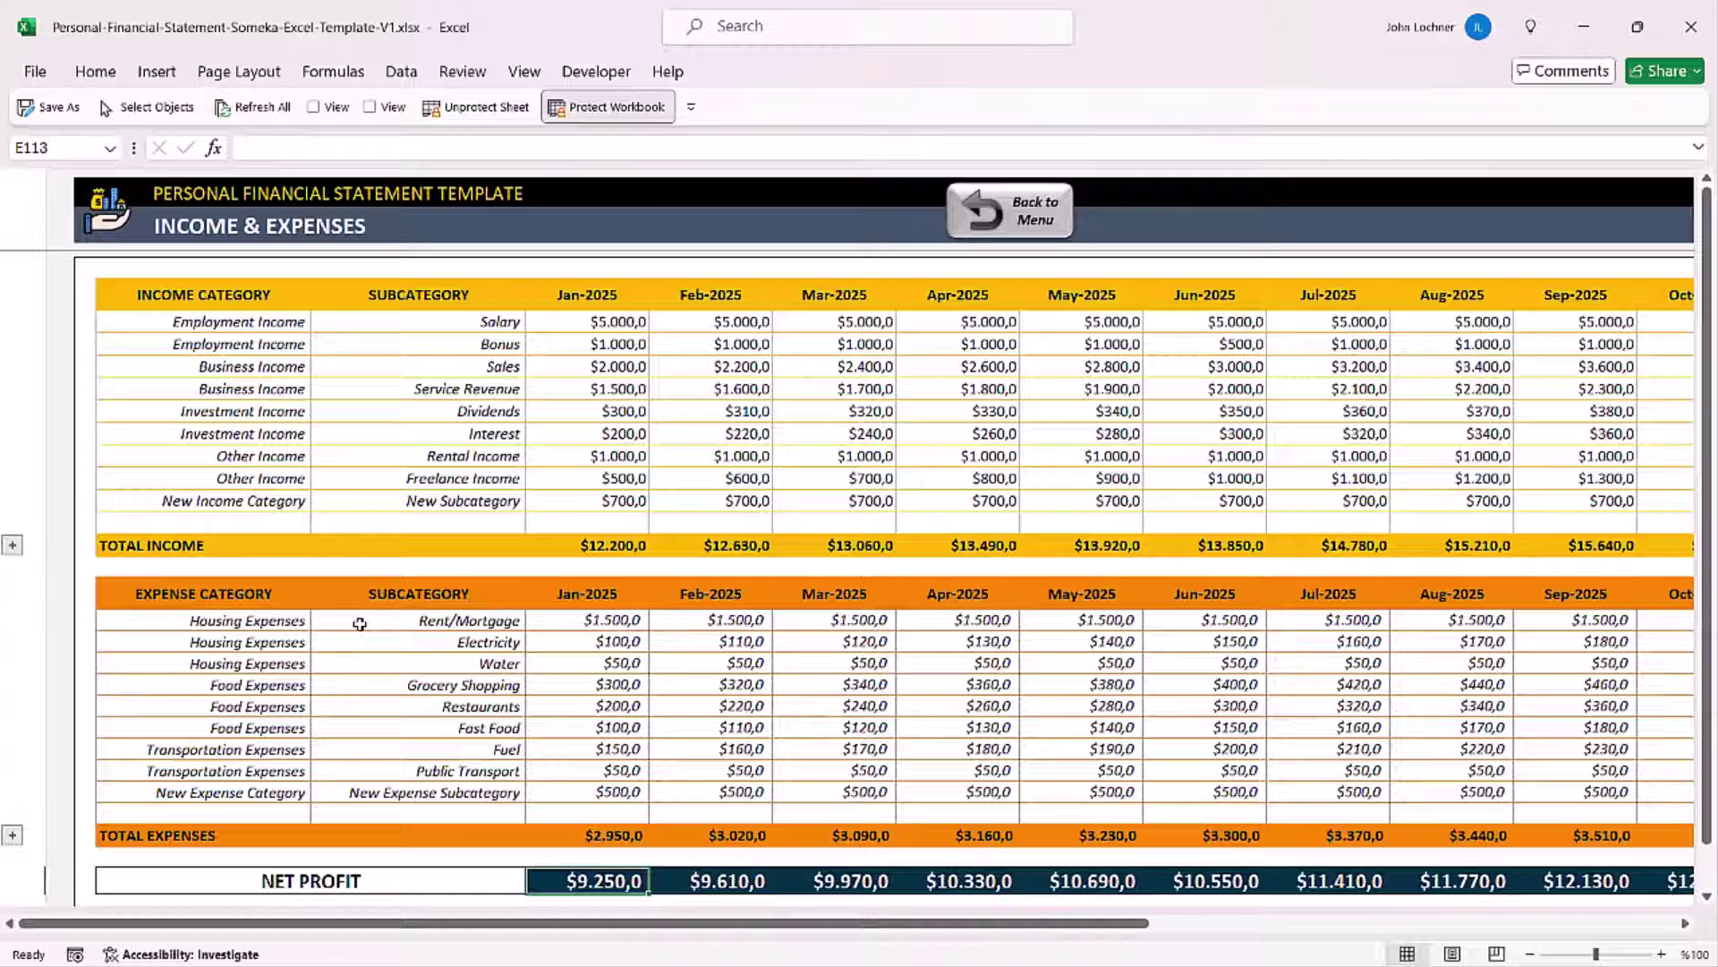
On the Assets & Liabilities sheet, add a New Asset Category row at $1,000 every month.
click(969, 234)
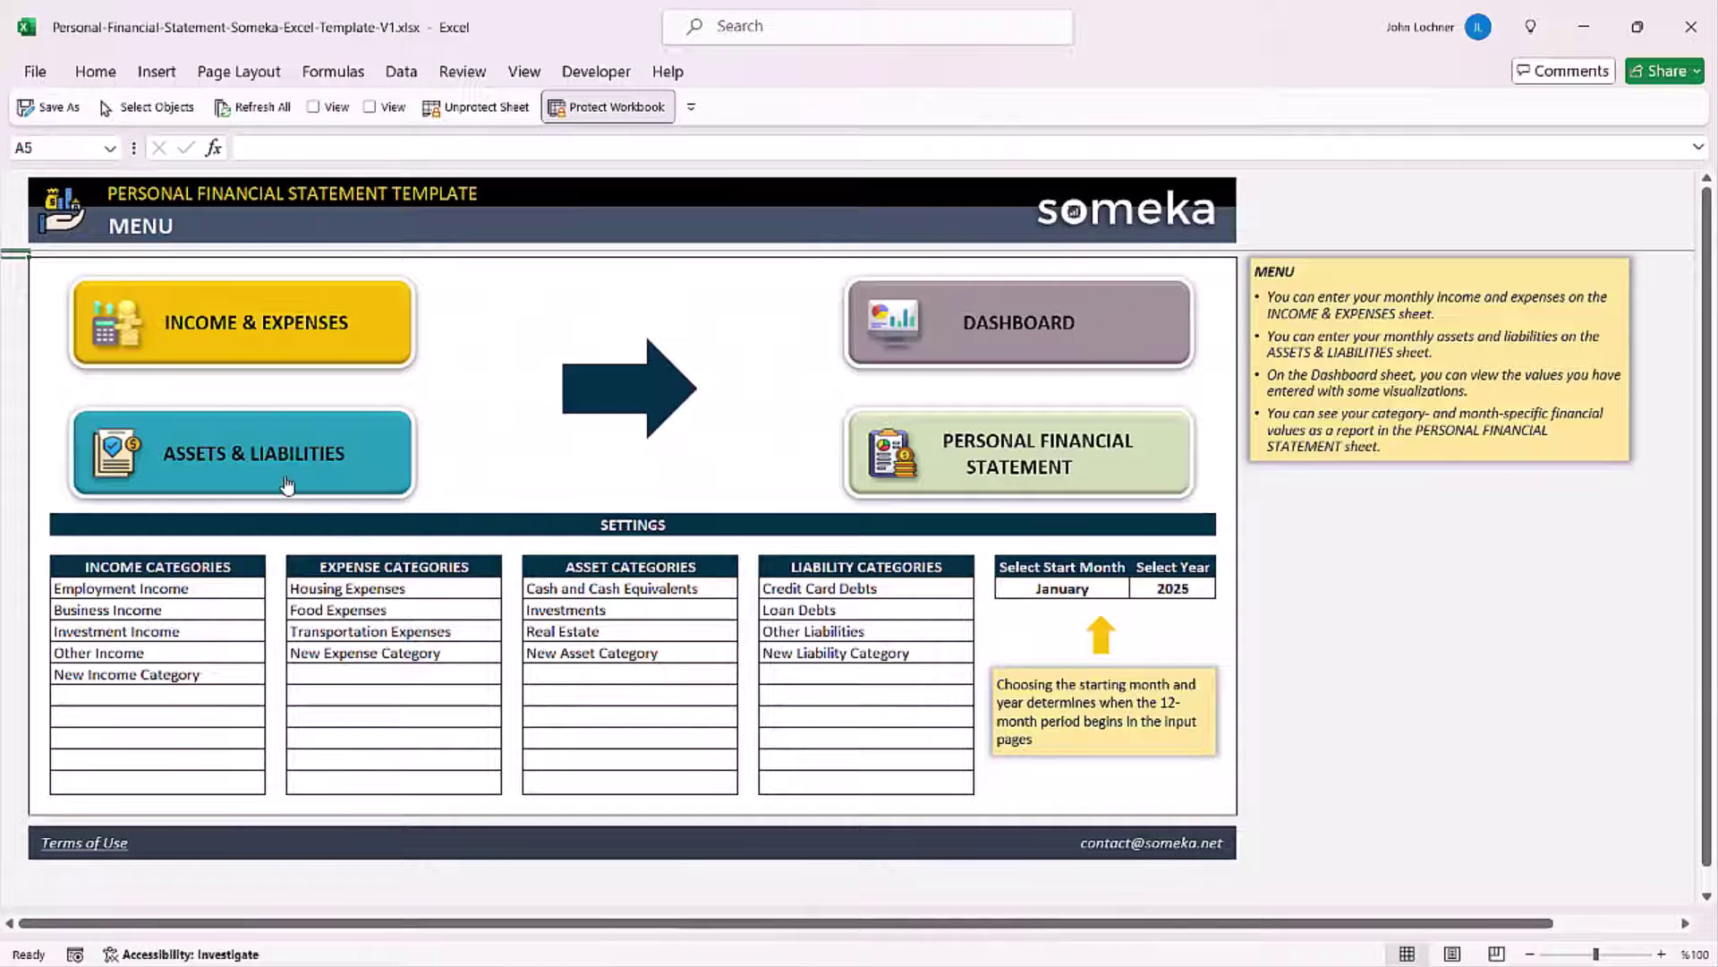
click(294, 446)
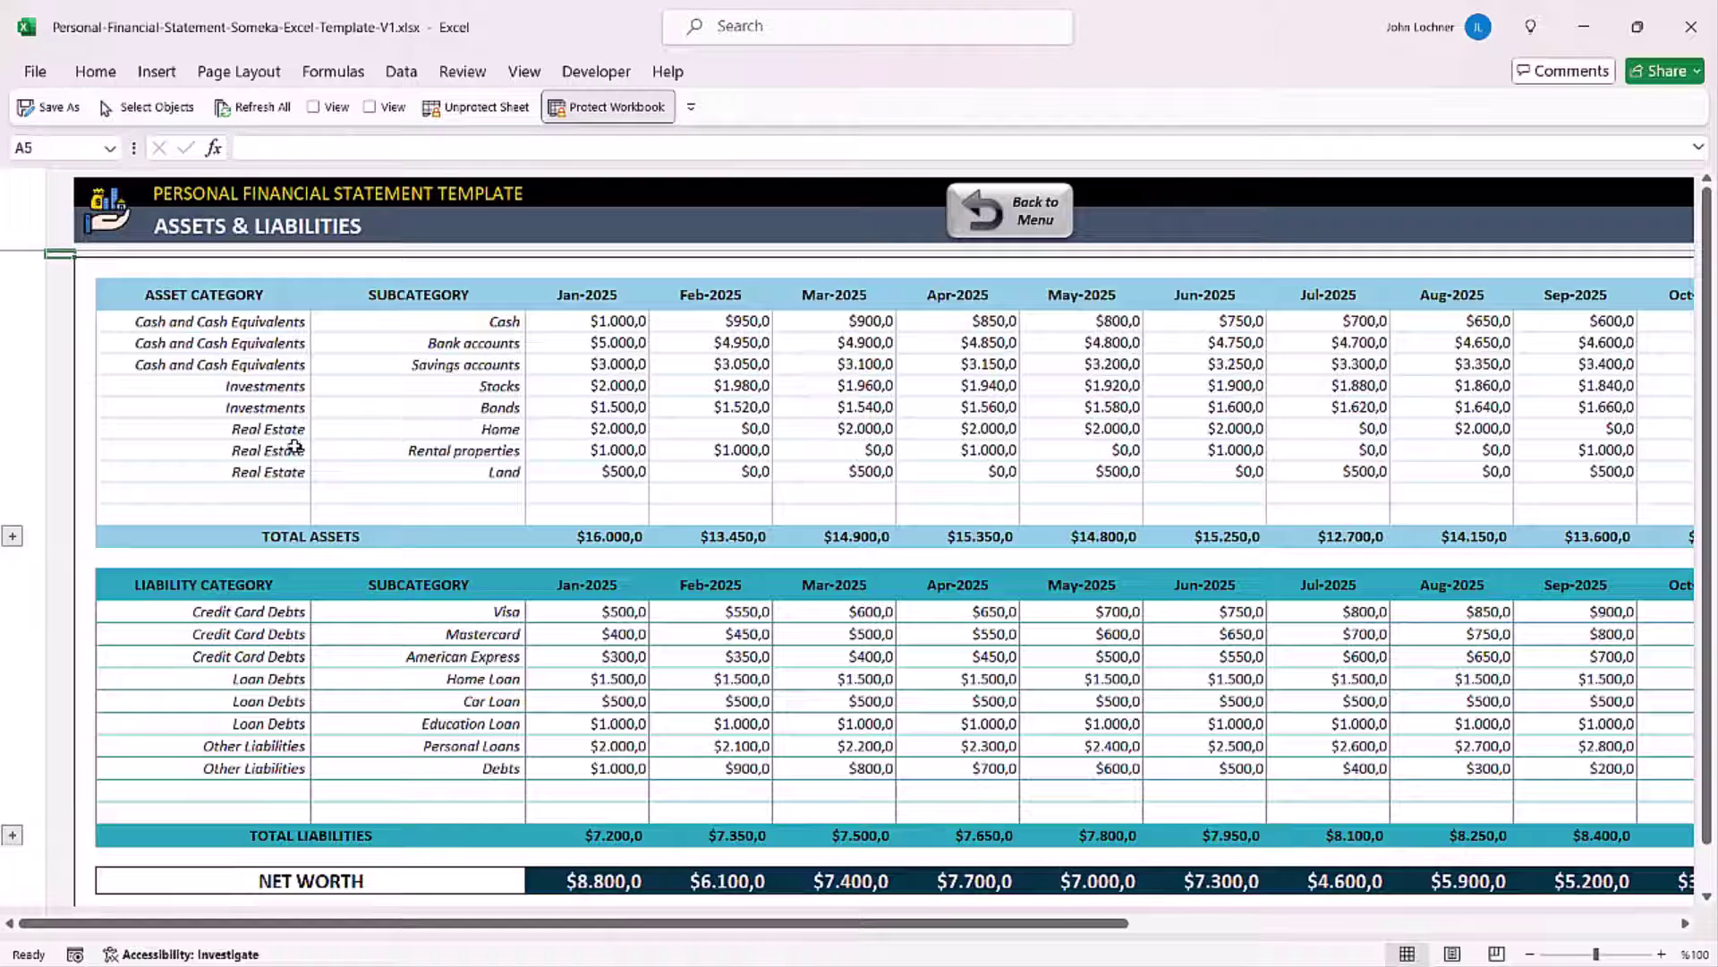
click(278, 492)
click(320, 495)
click(241, 569)
click(613, 493)
text(100)
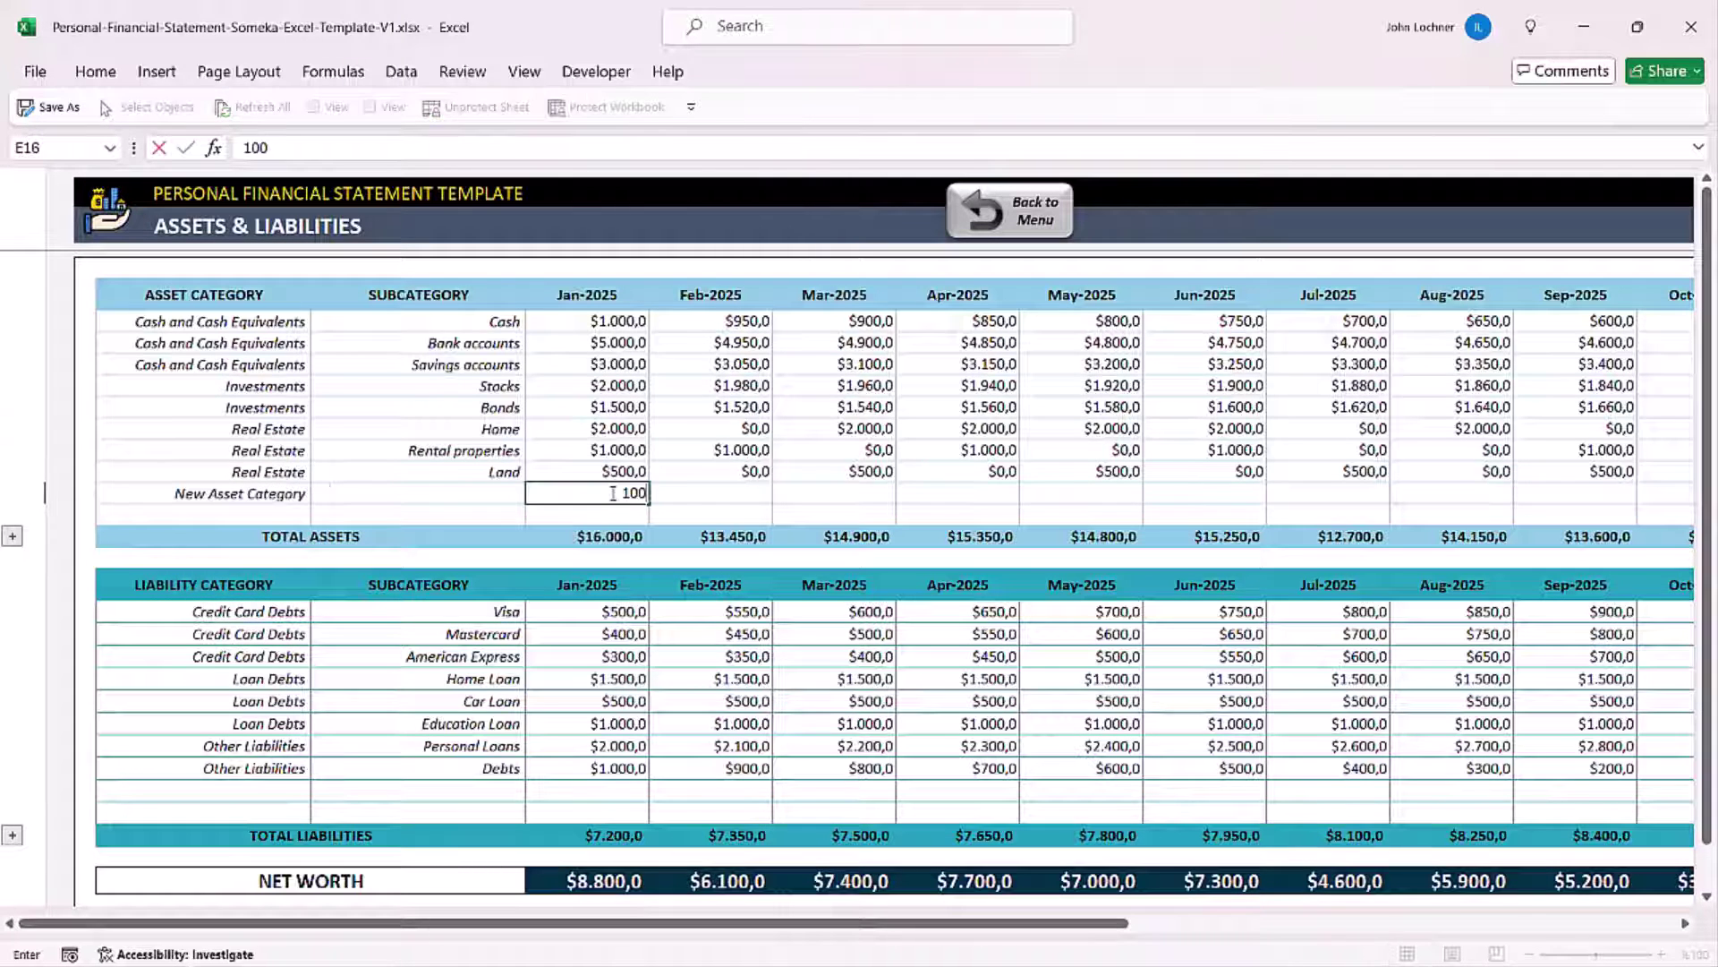
text(0)
key(ctrl+Return)
drag(649, 503, 1298, 488)
click(1370, 495)
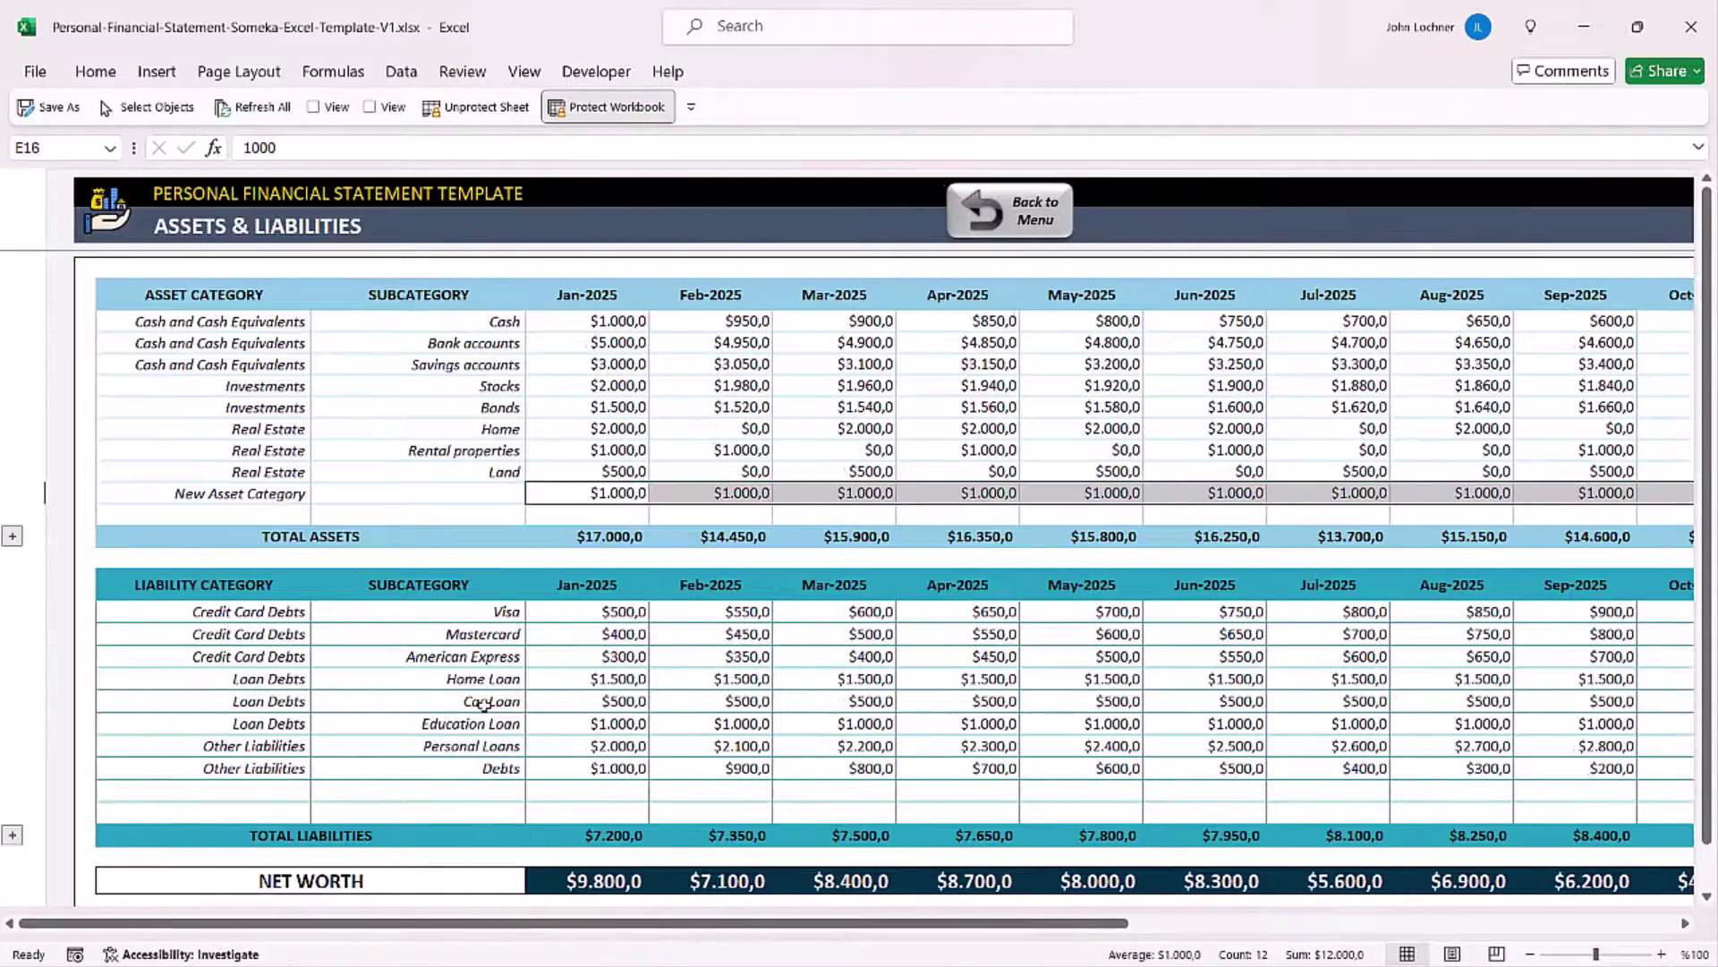
Add a New Liability Category row at $500 copied across every month.
click(284, 791)
click(319, 791)
click(242, 868)
click(555, 791)
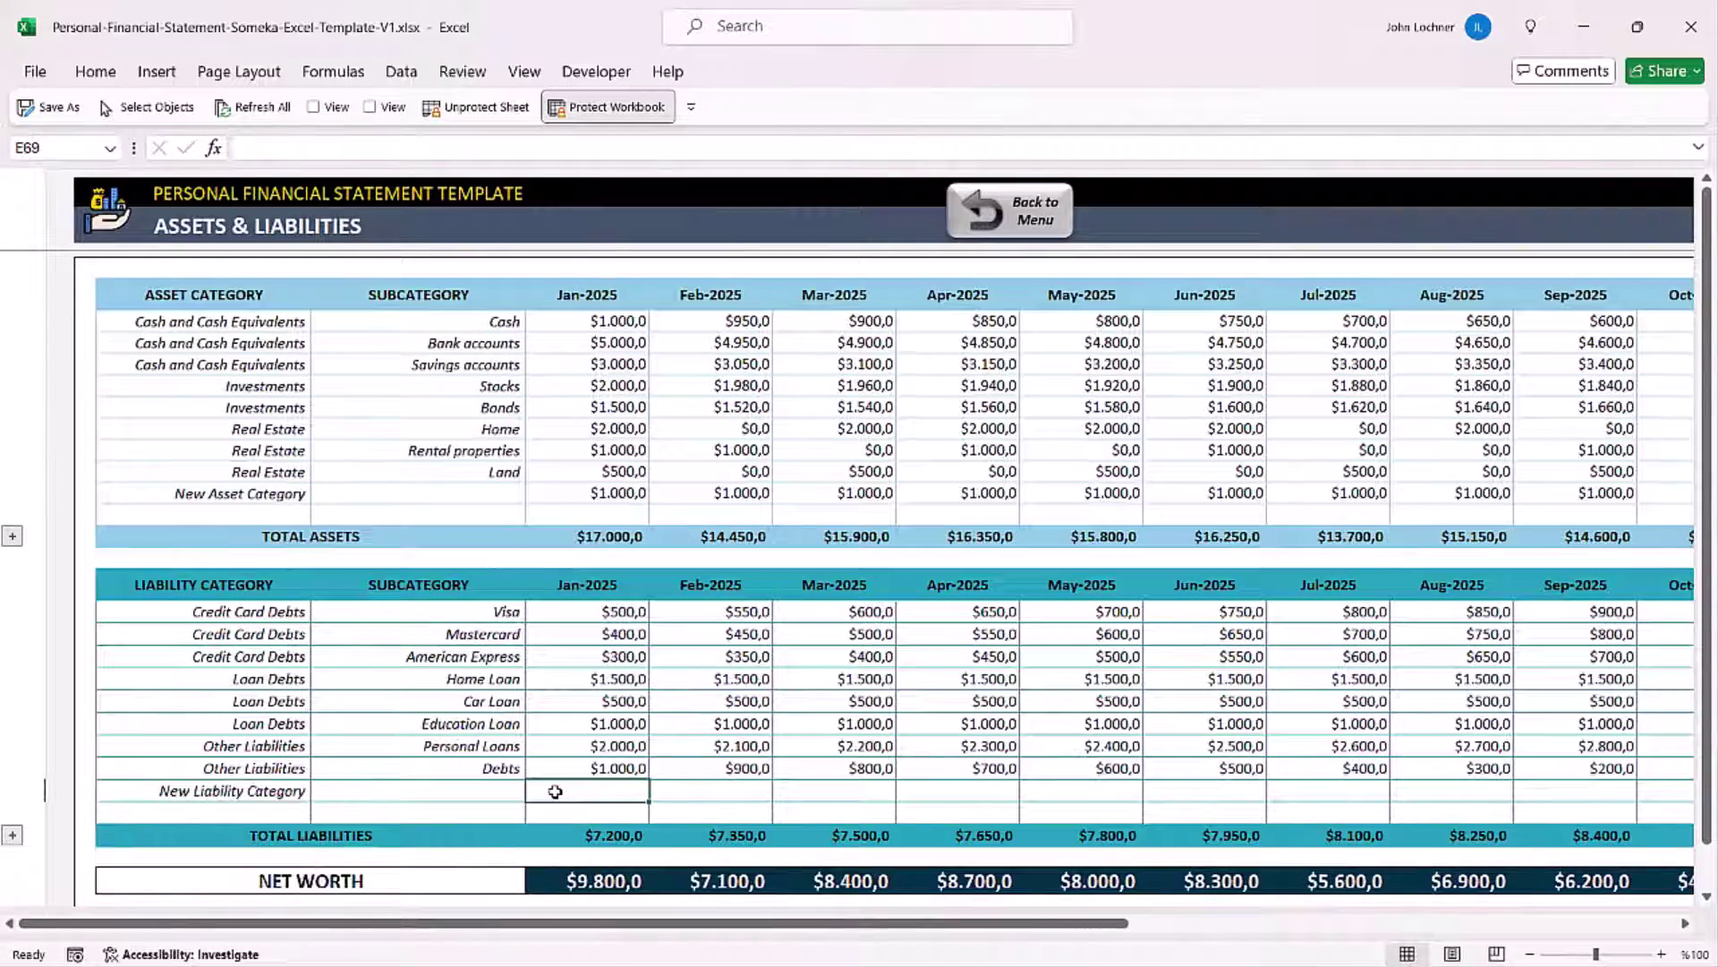
text(500)
key(ctrl+Return)
drag(649, 801, 1313, 806)
click(1365, 539)
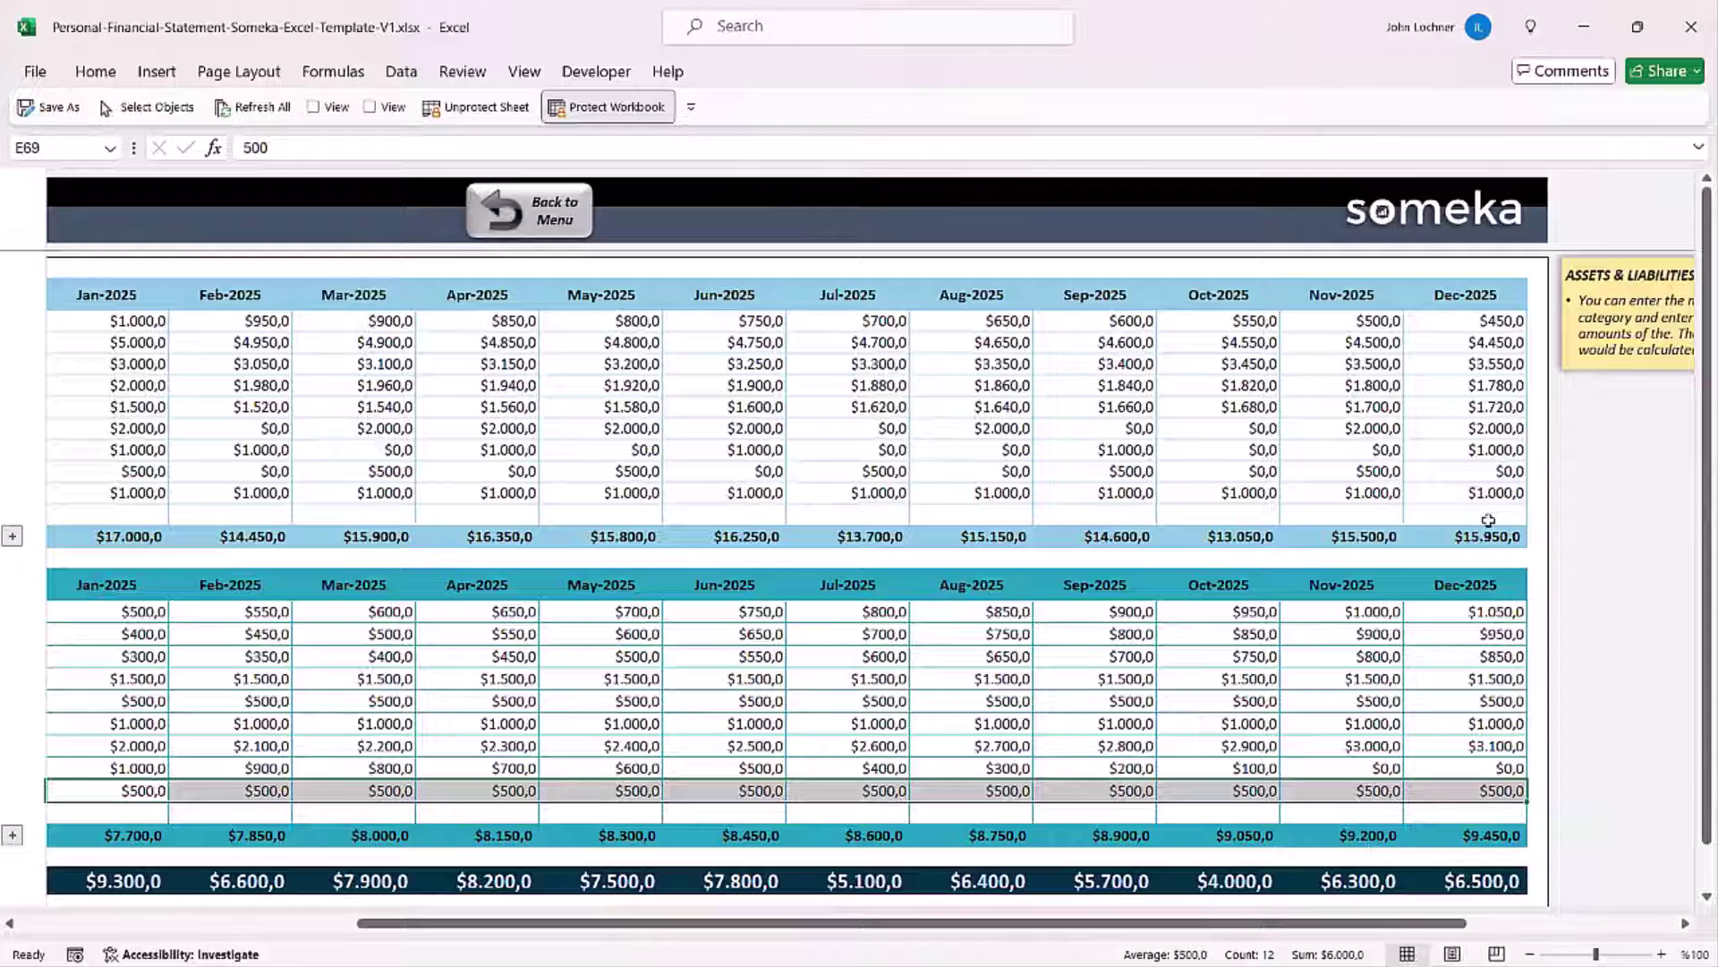
Review Total Assets, Total Liabilities and Net Worth across the months.
scroll(1488, 520, left, 3)
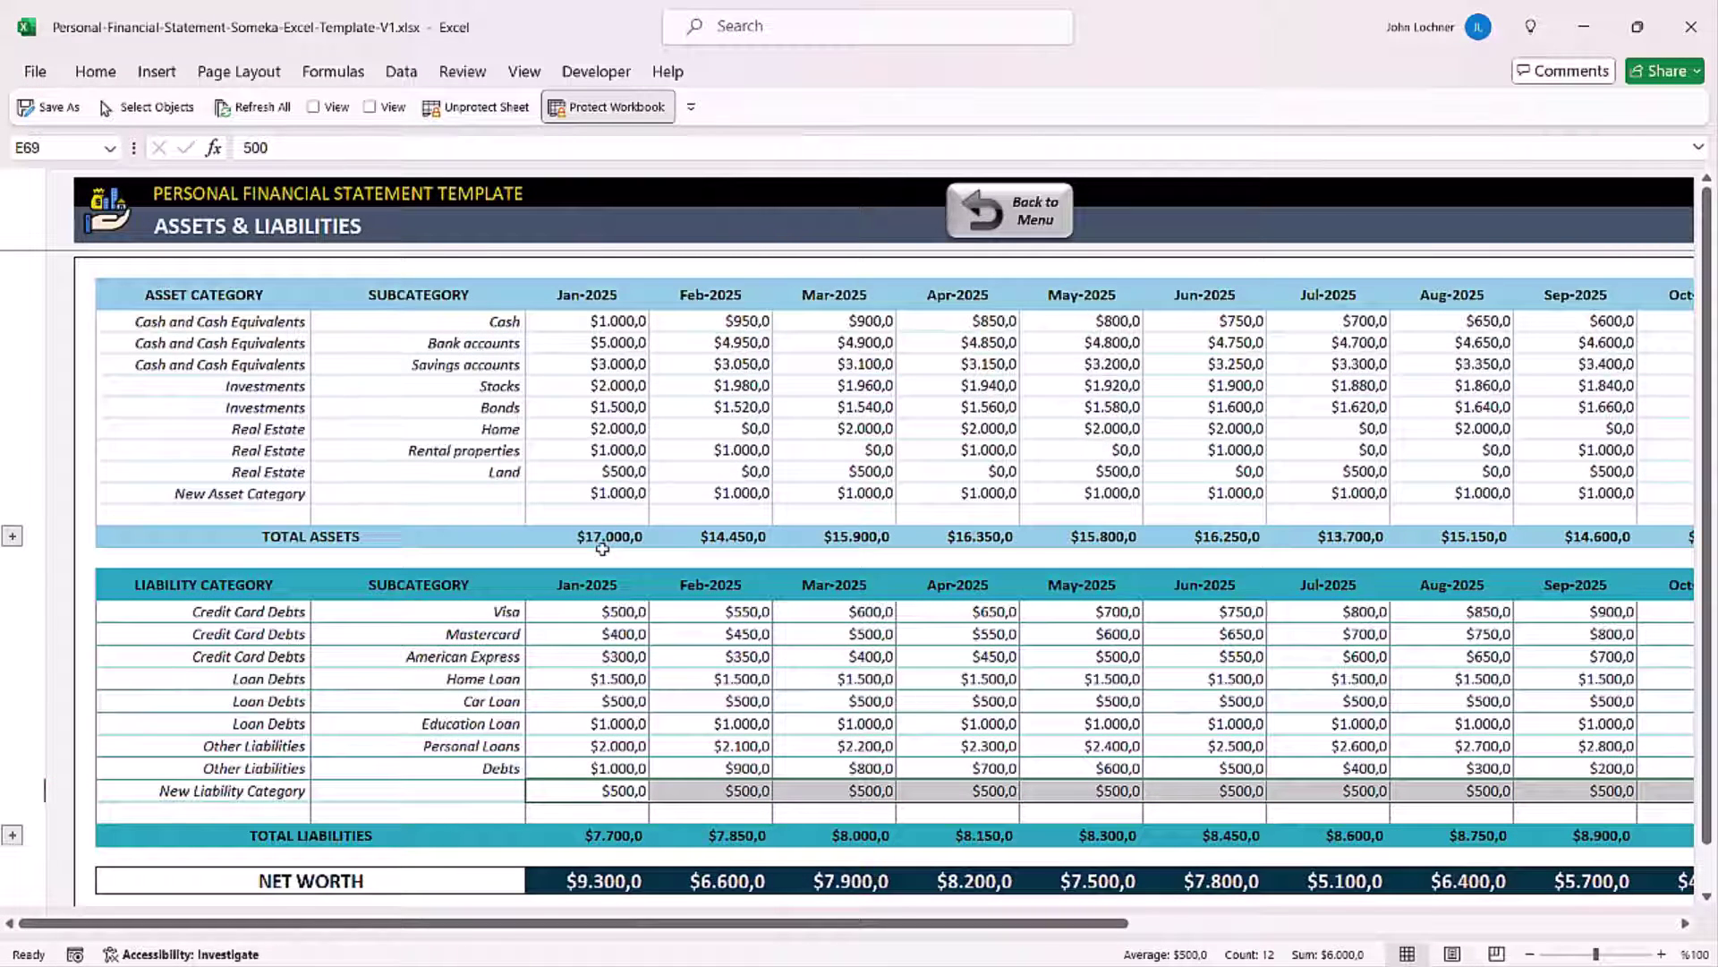
drag(601, 539, 1580, 538)
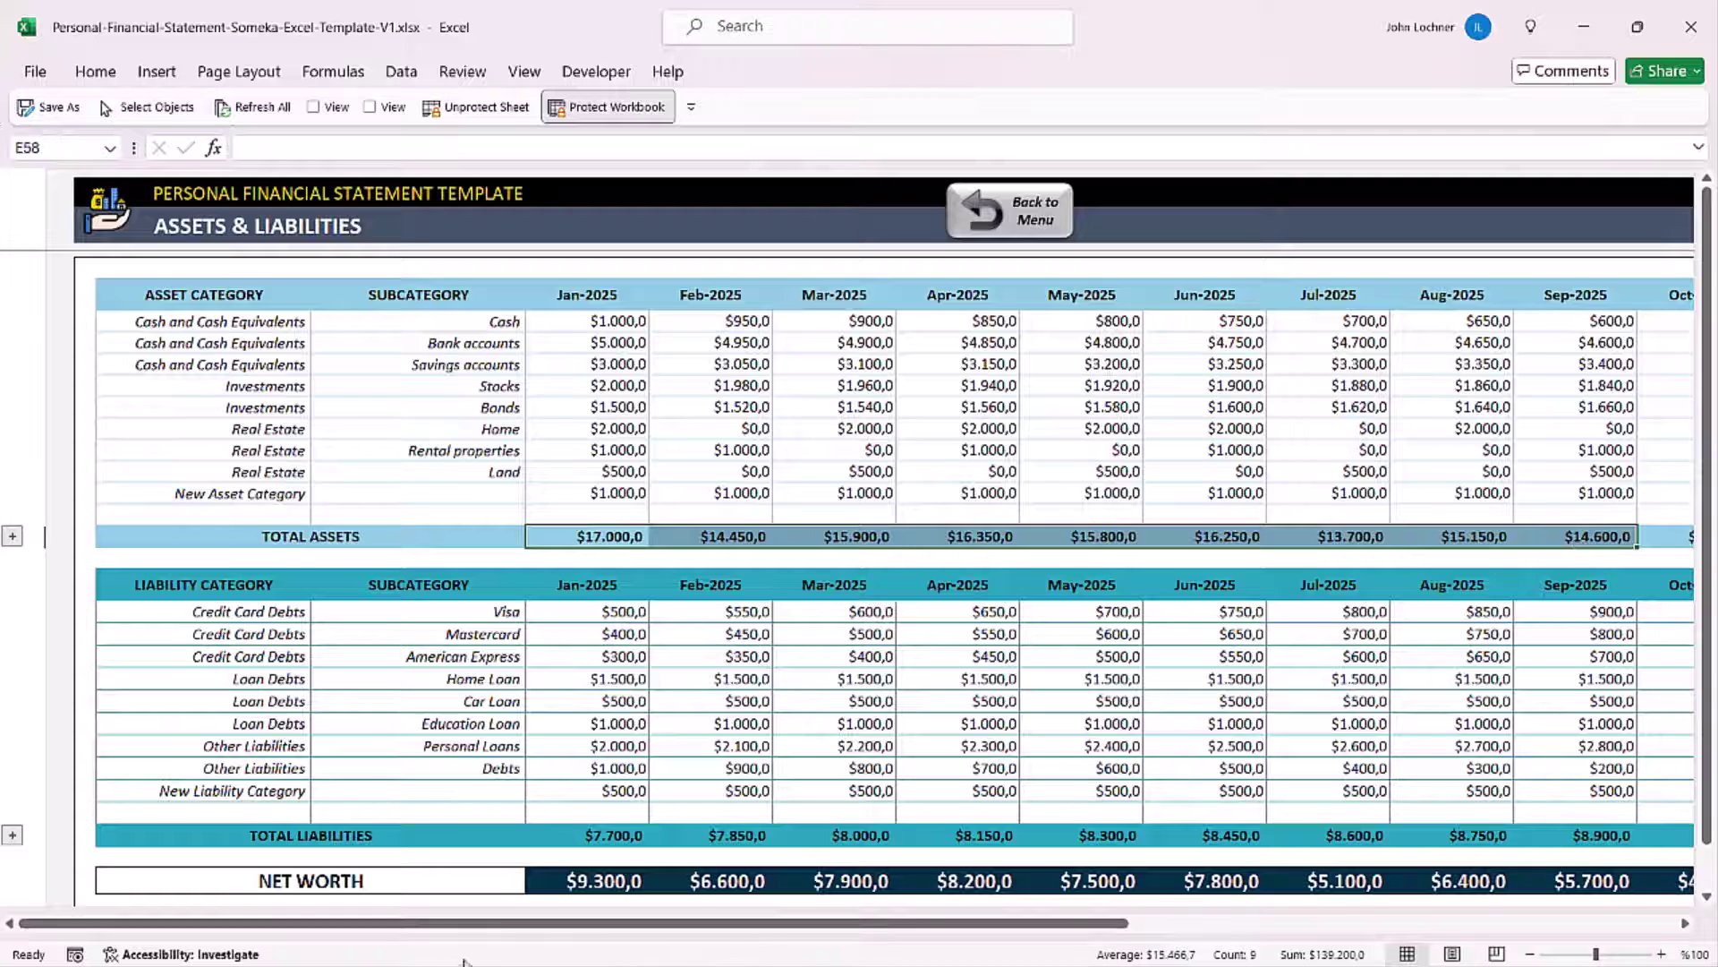
drag(600, 837, 1562, 829)
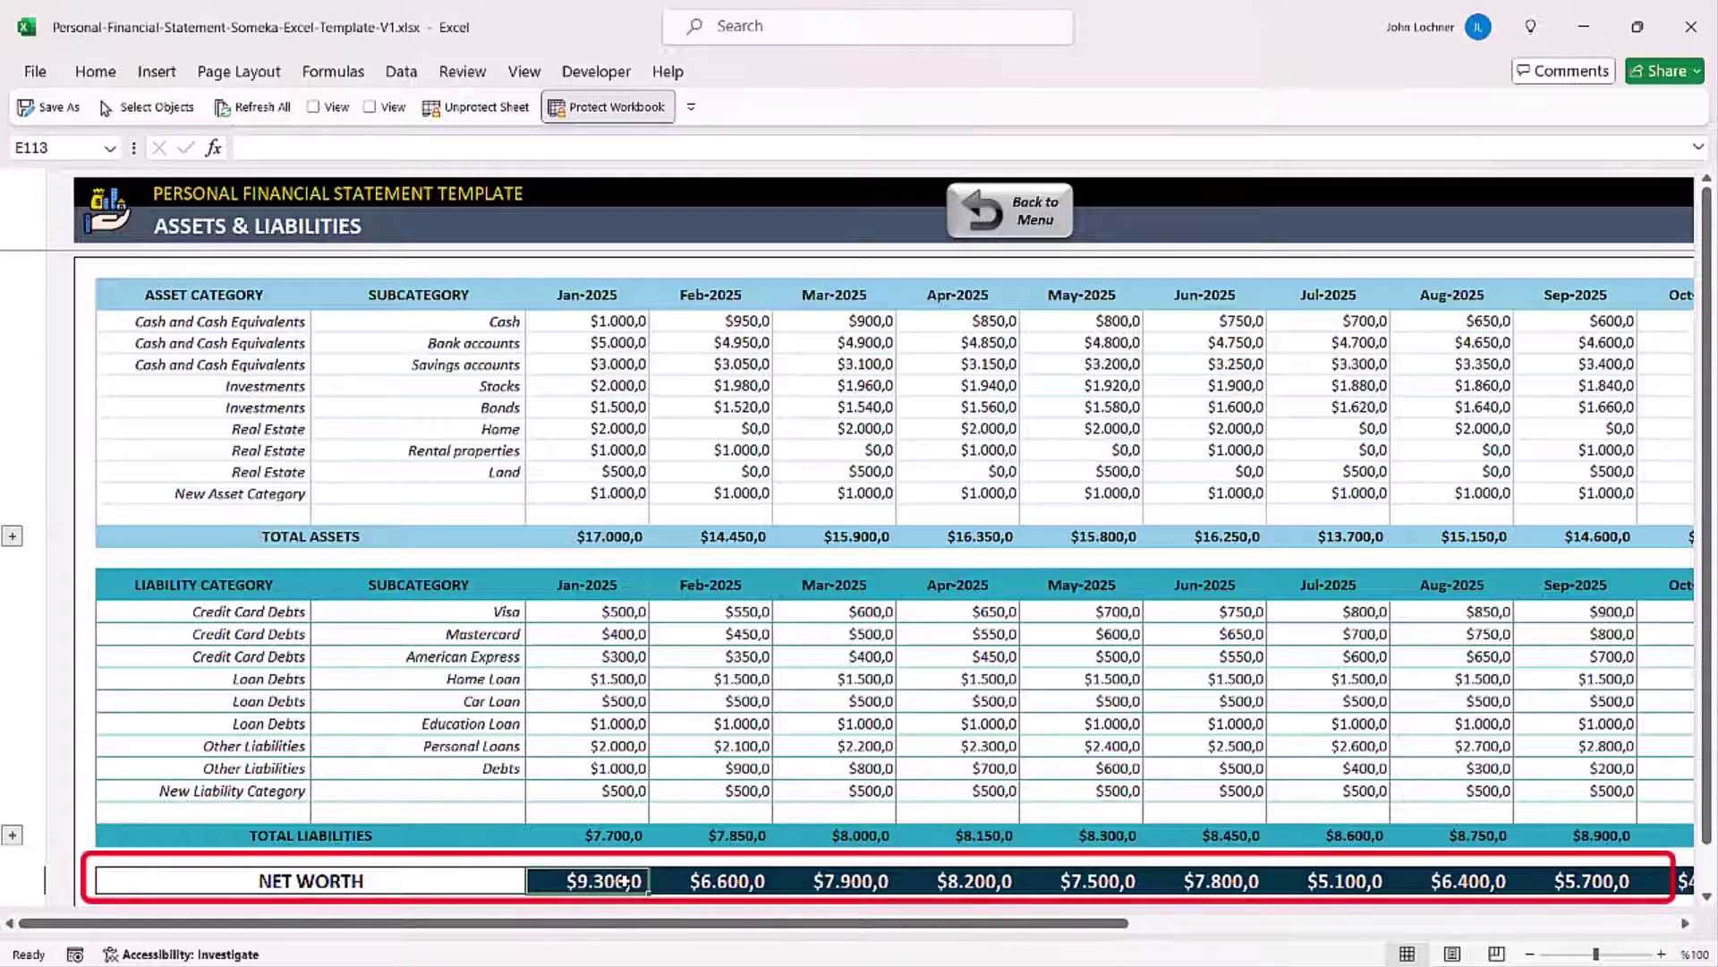
drag(609, 881, 1501, 886)
scroll(562, 750, left, 5)
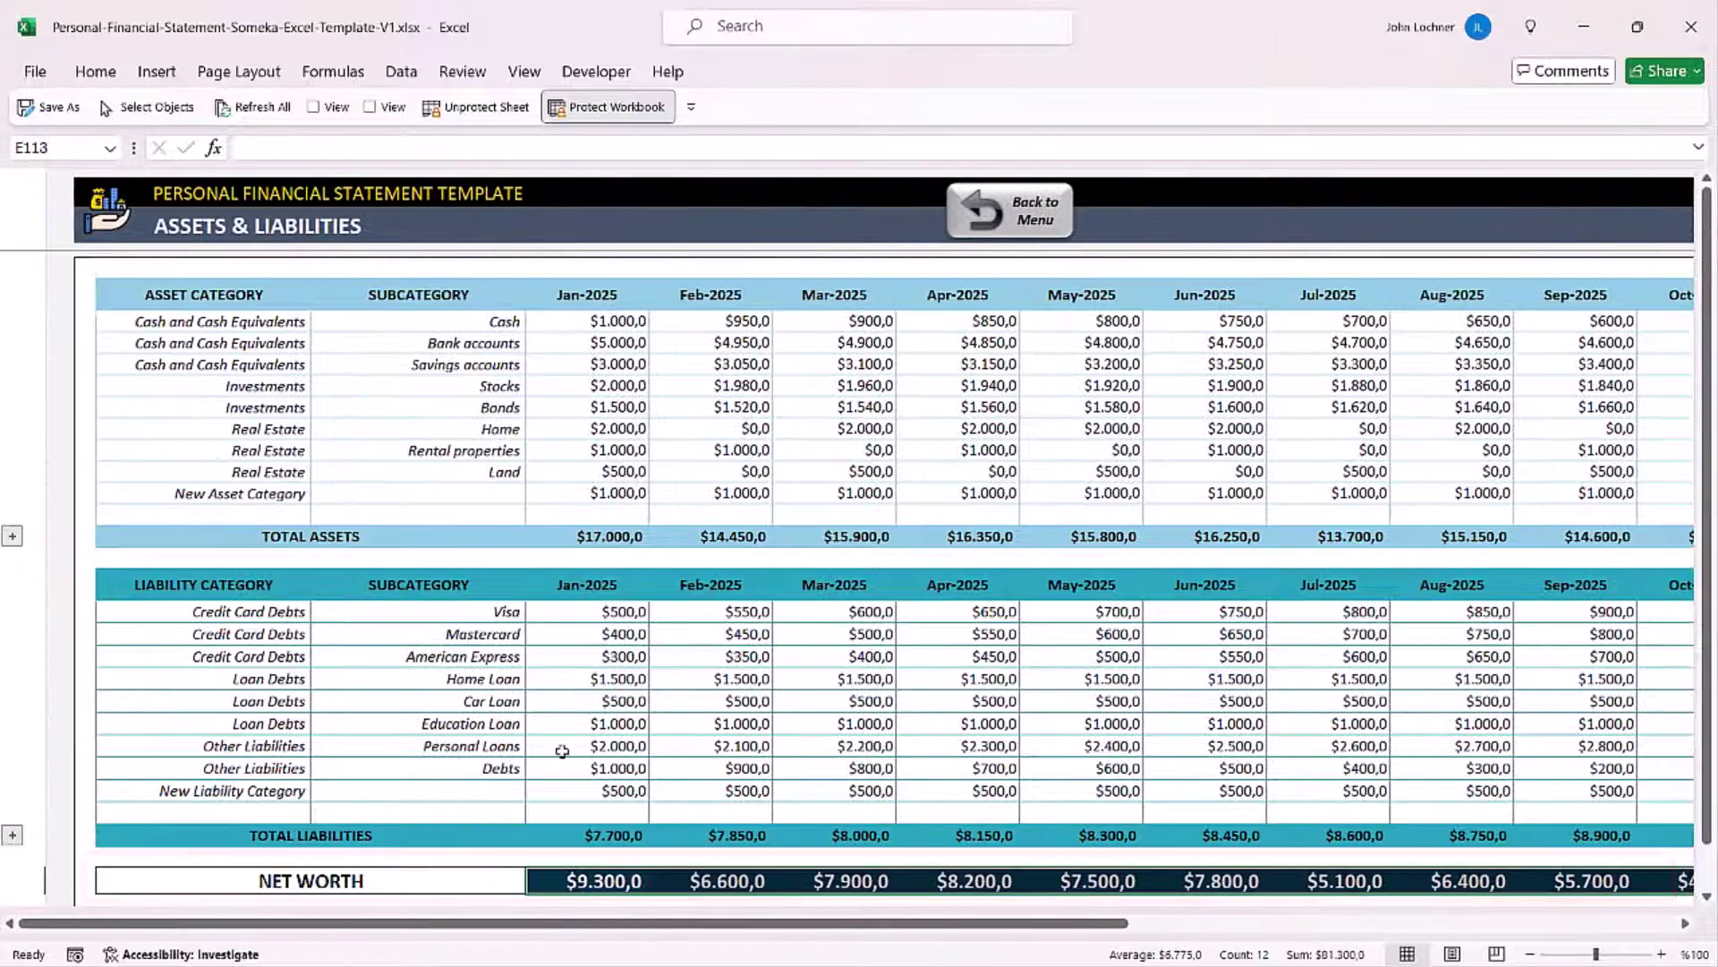
click(1036, 218)
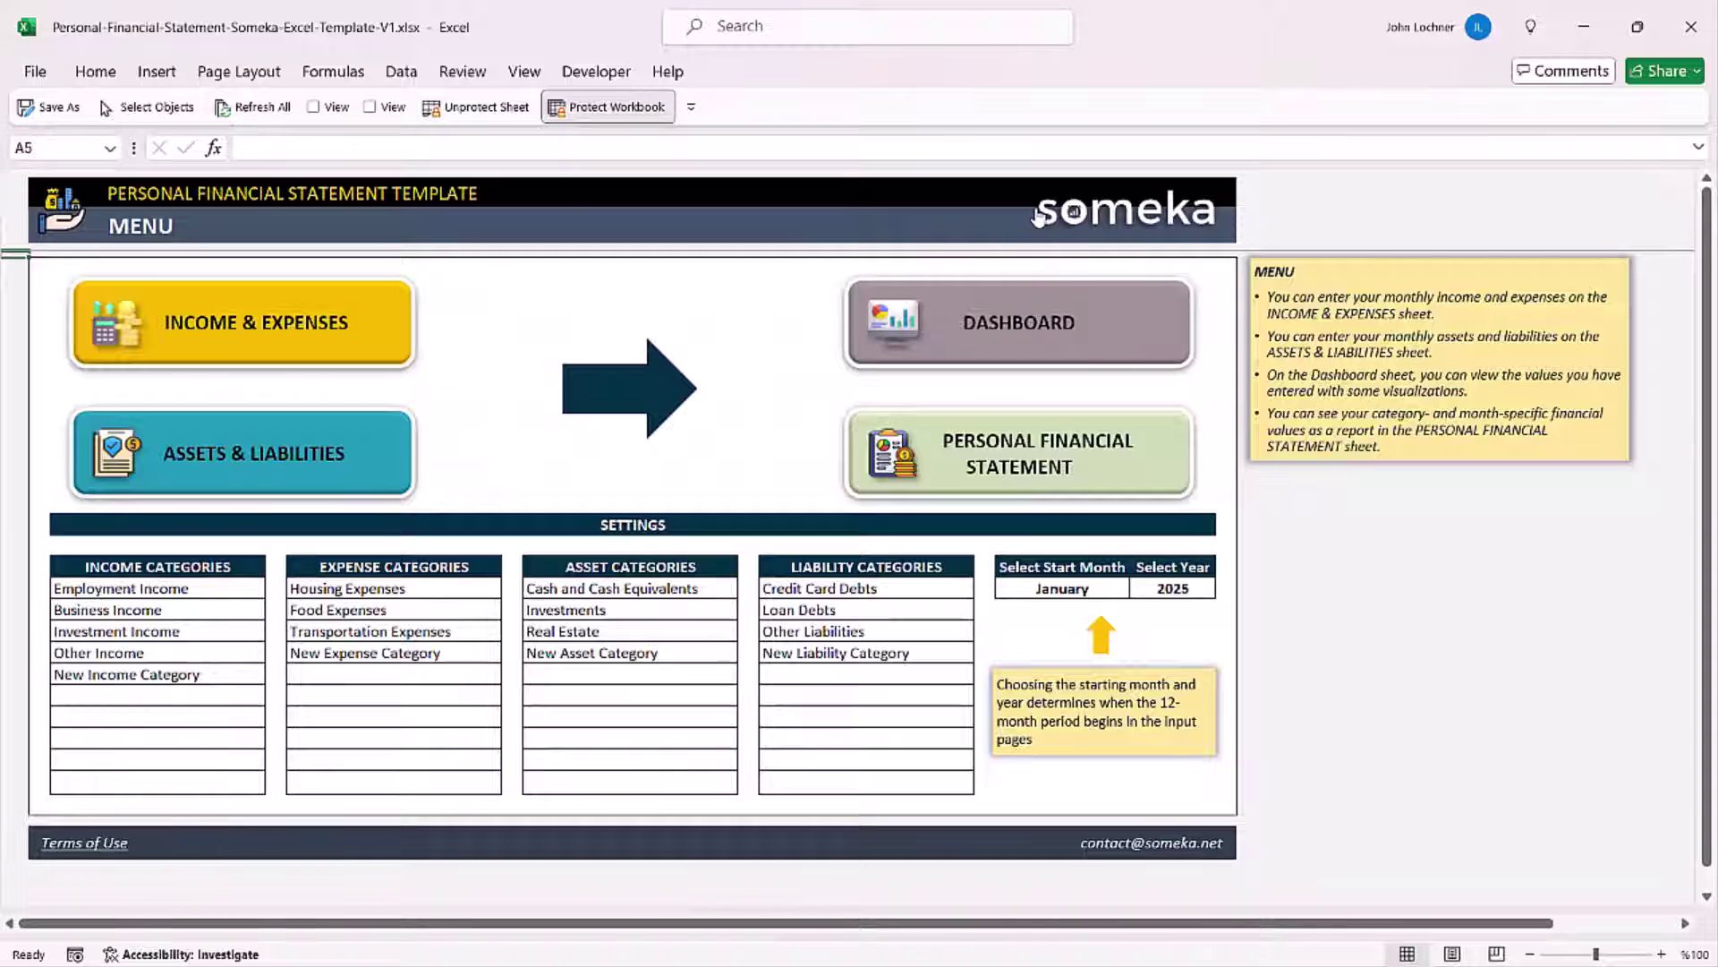
click(967, 330)
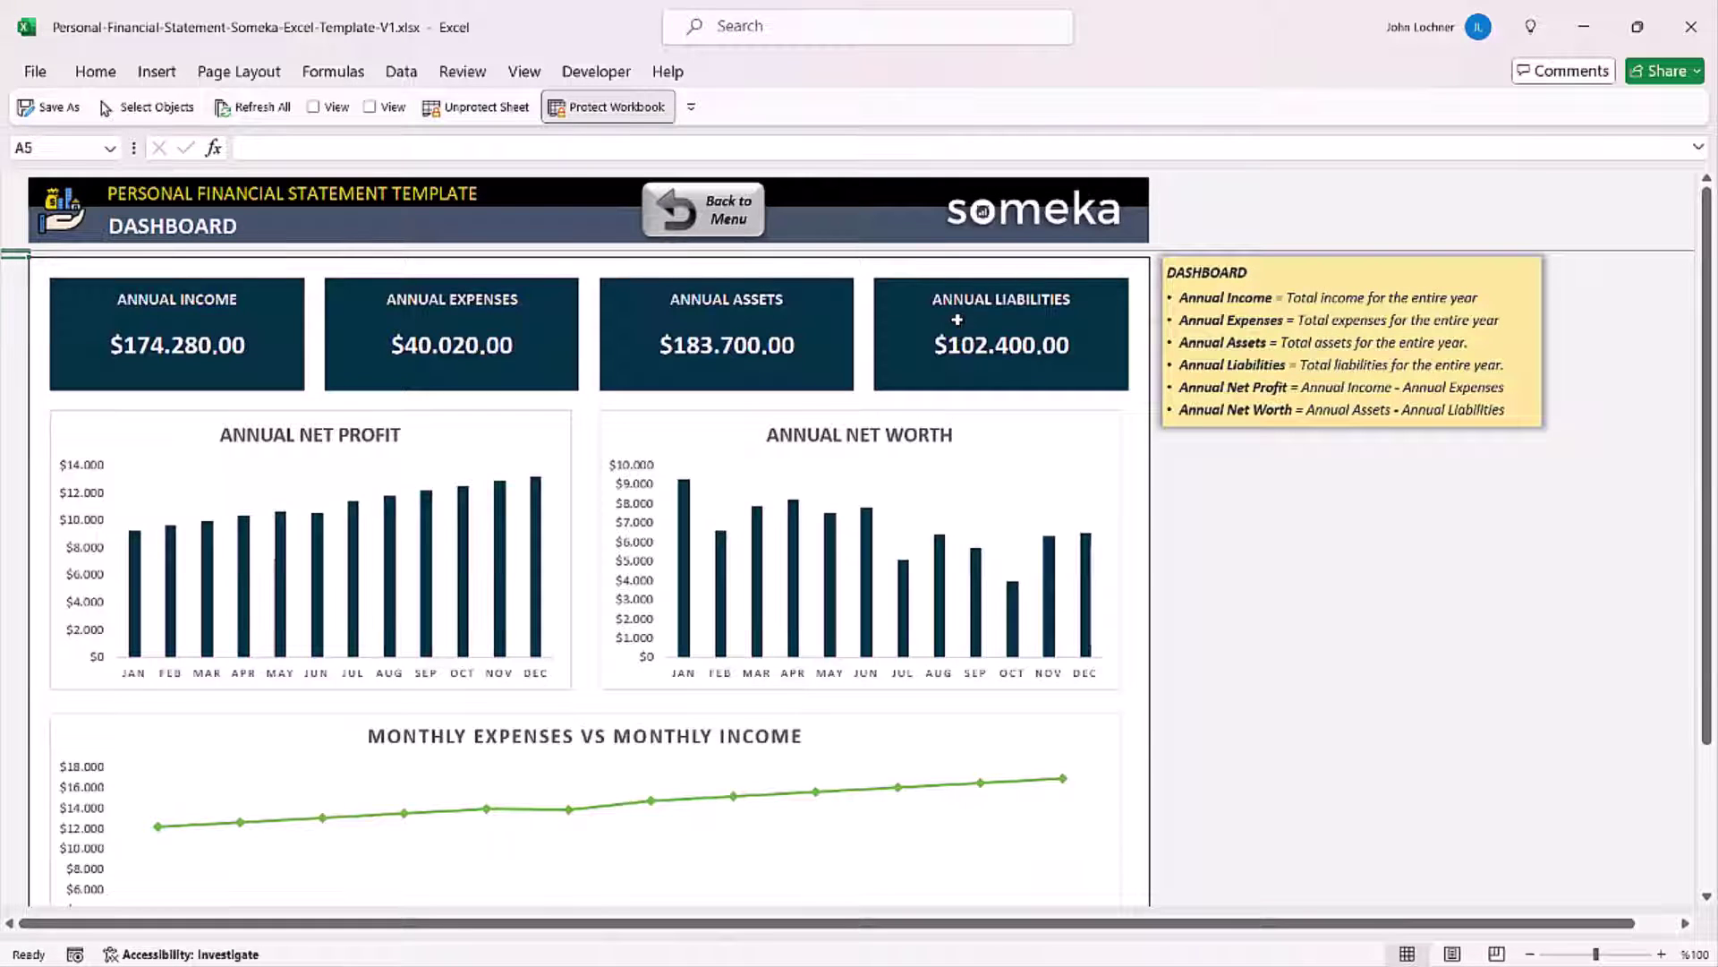
scroll(299, 306, down, 1)
scroll(299, 306, up, 1)
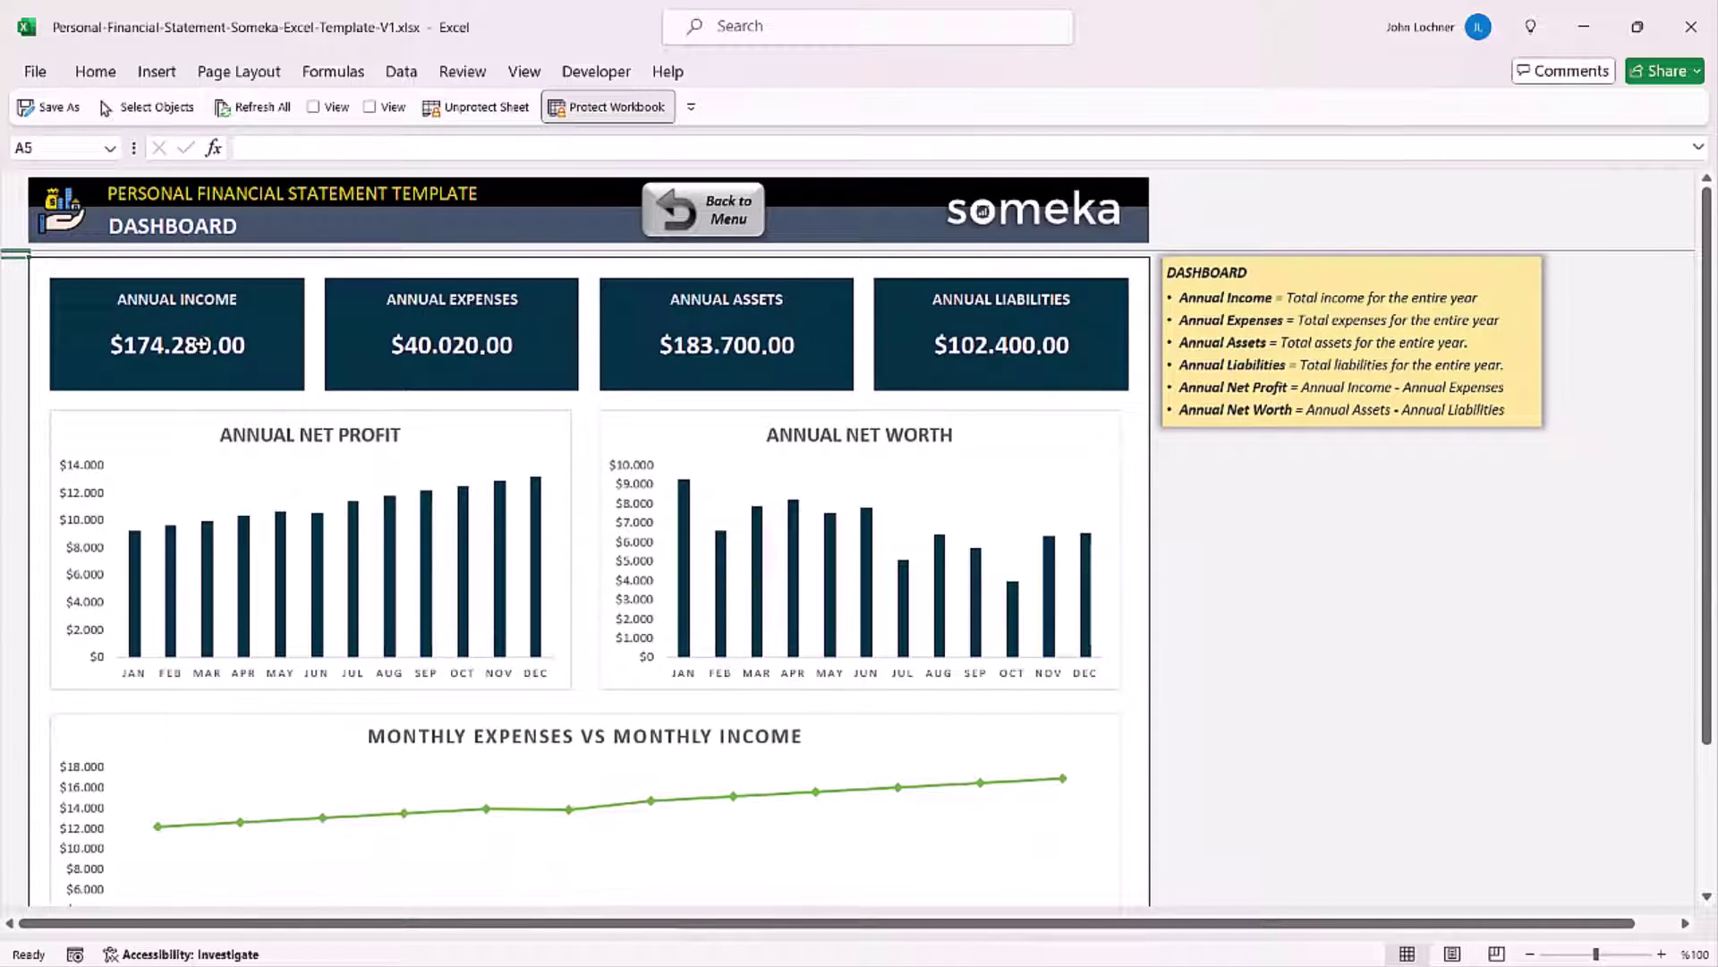
click(202, 344)
click(454, 343)
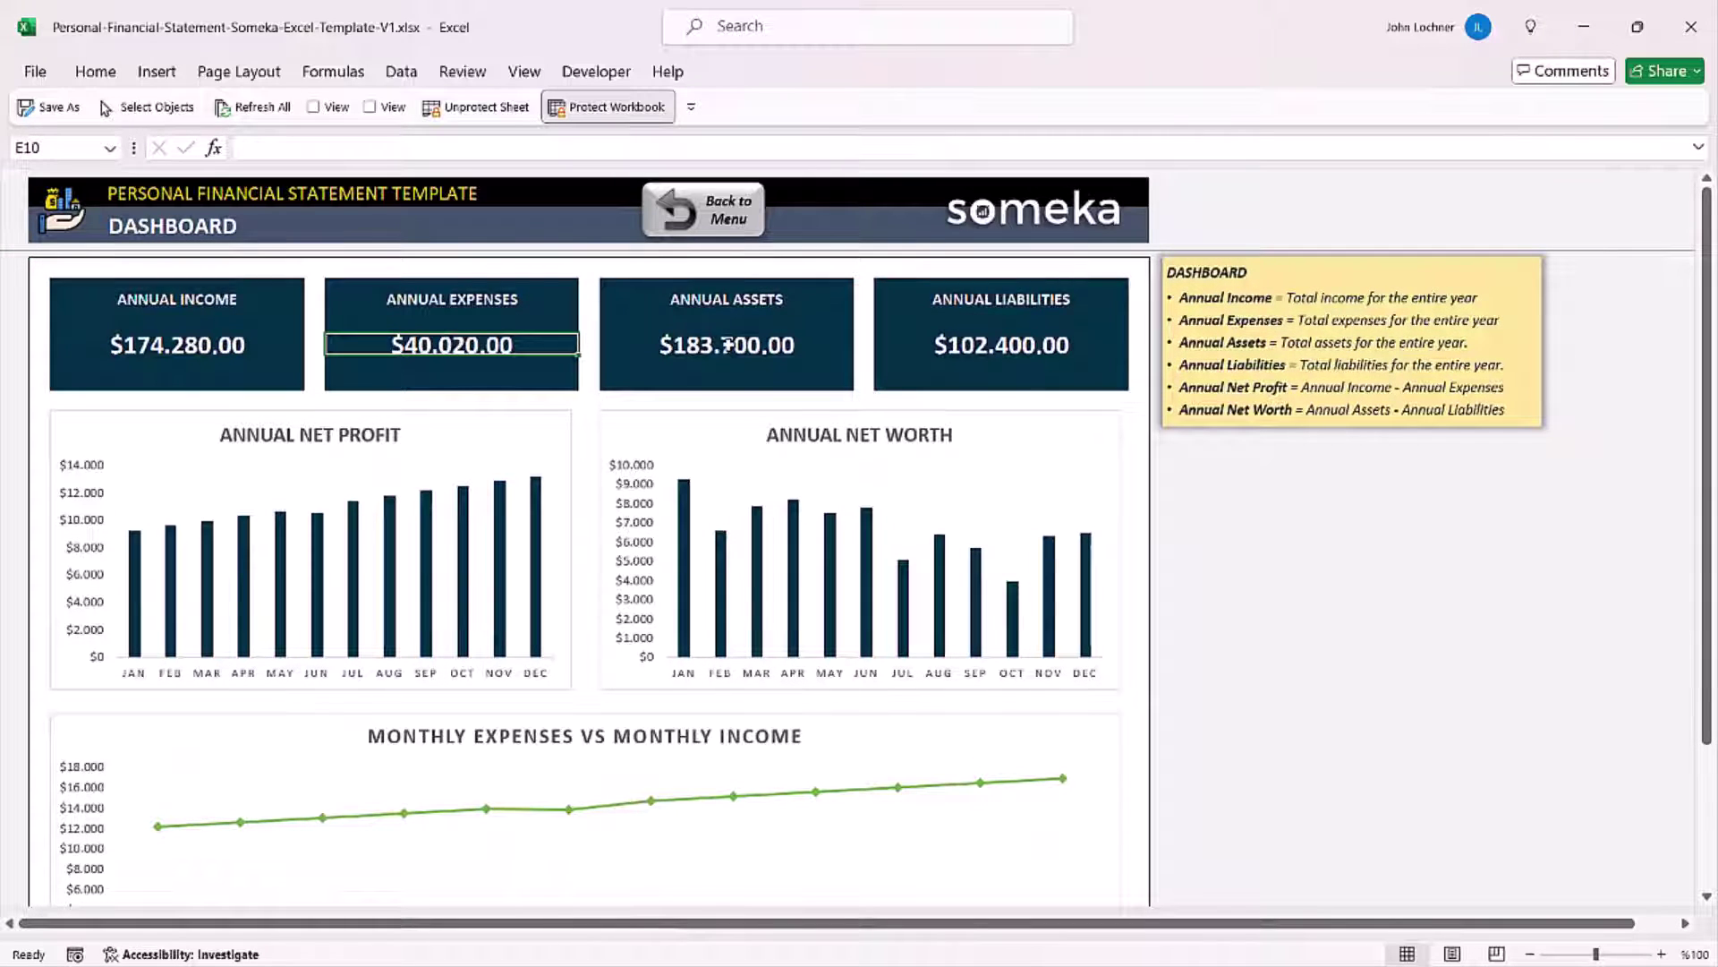
click(727, 345)
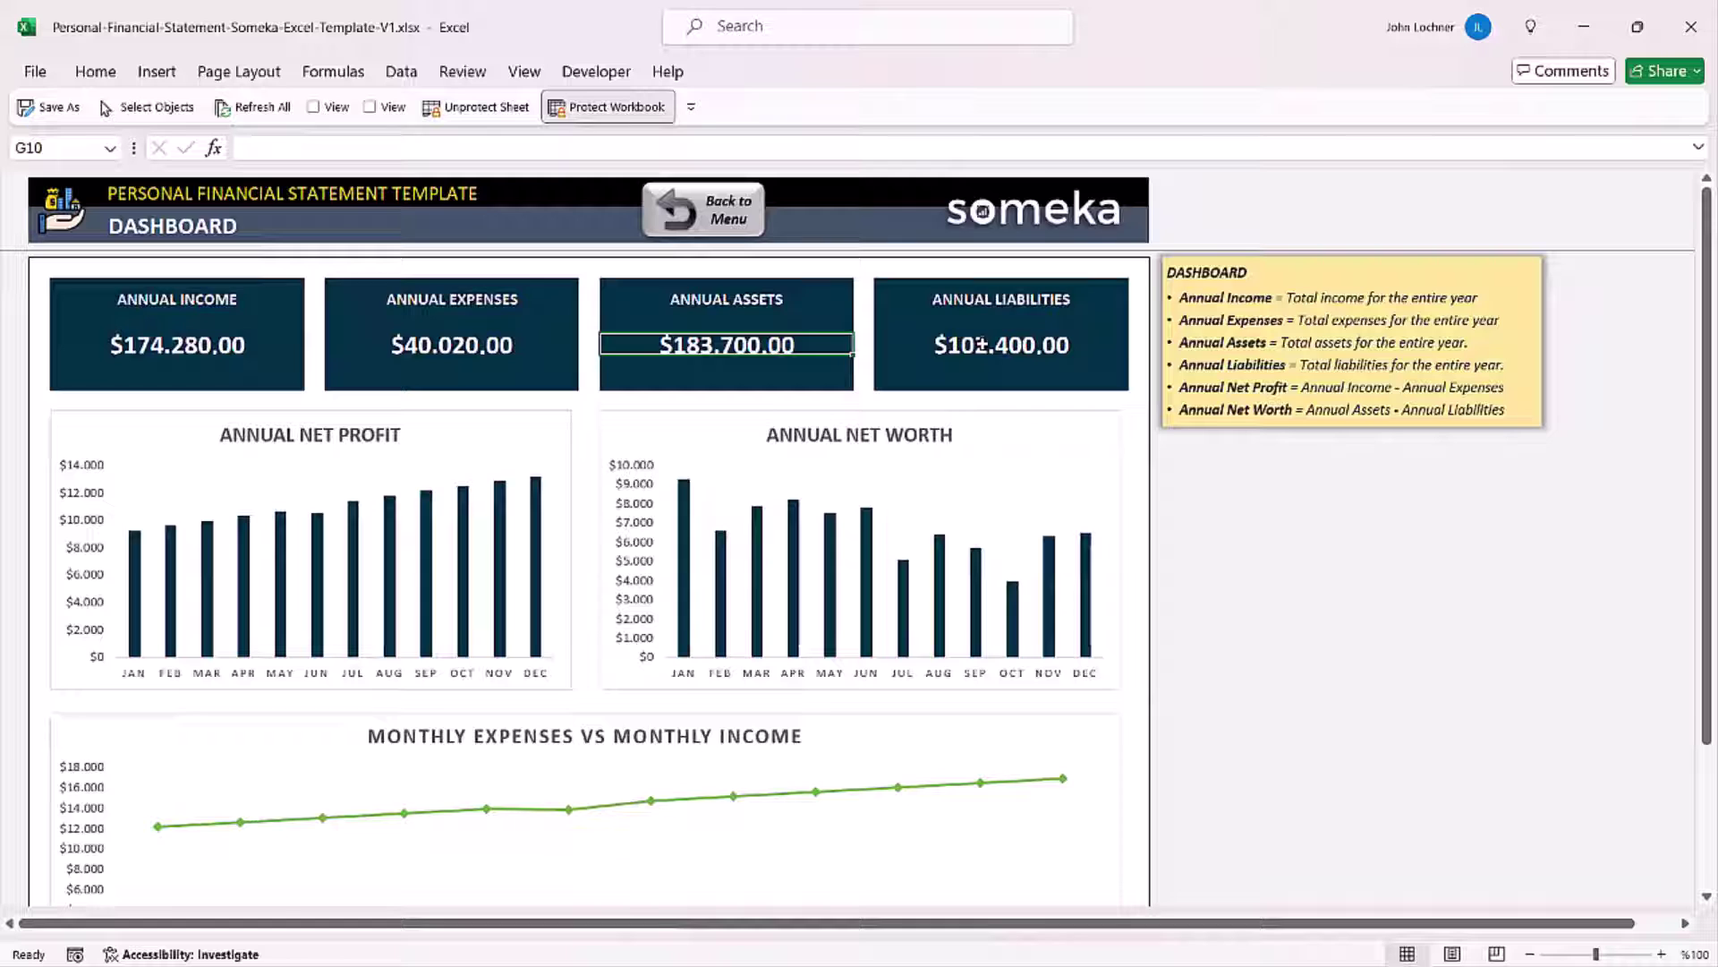
click(980, 345)
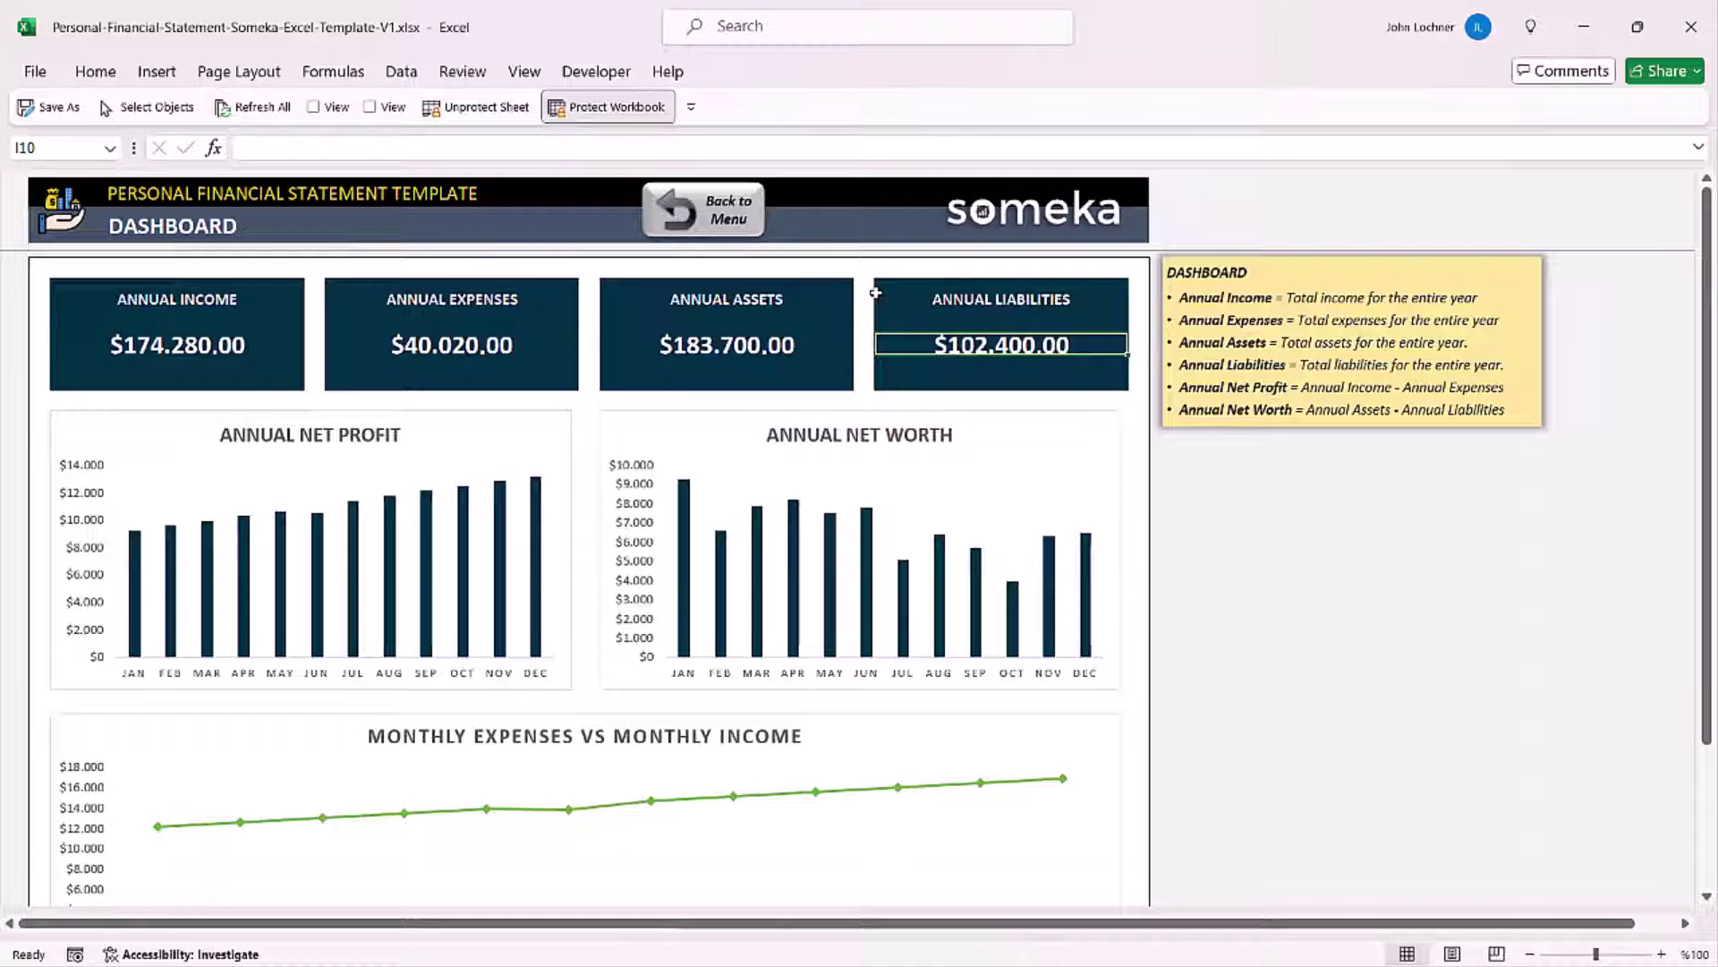
scroll(779, 322, down, 2)
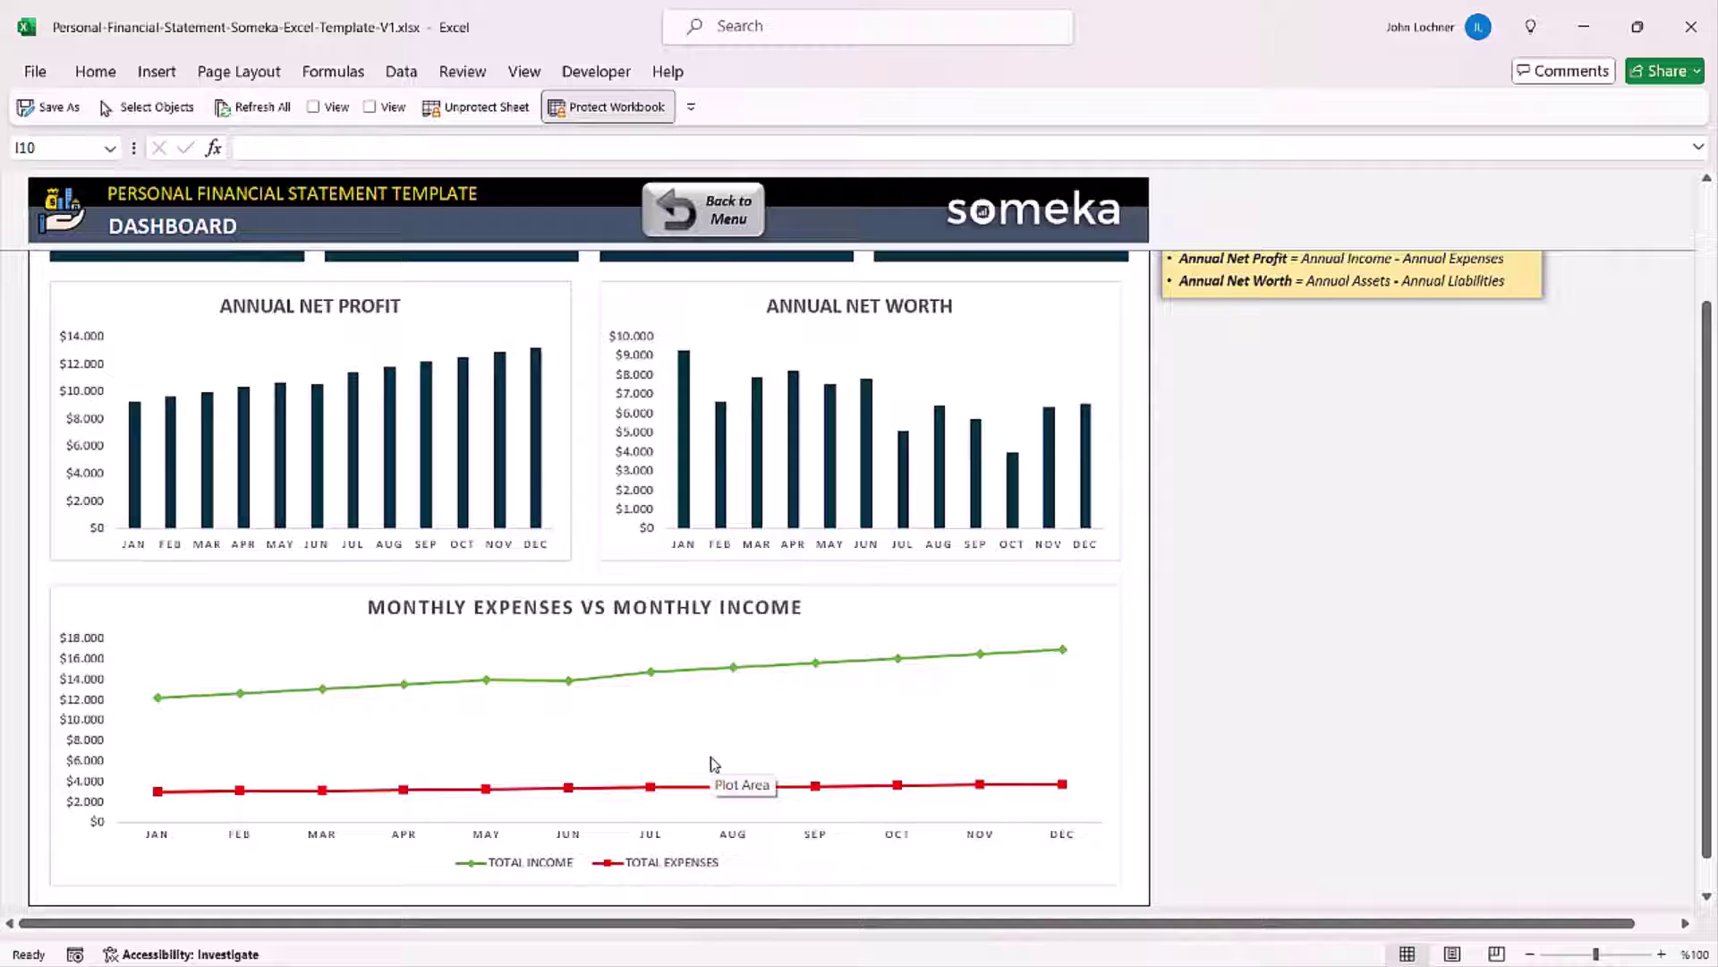
Open the Personal Financial Statement sheet and enter a new person's full name in the Name field.
click(726, 222)
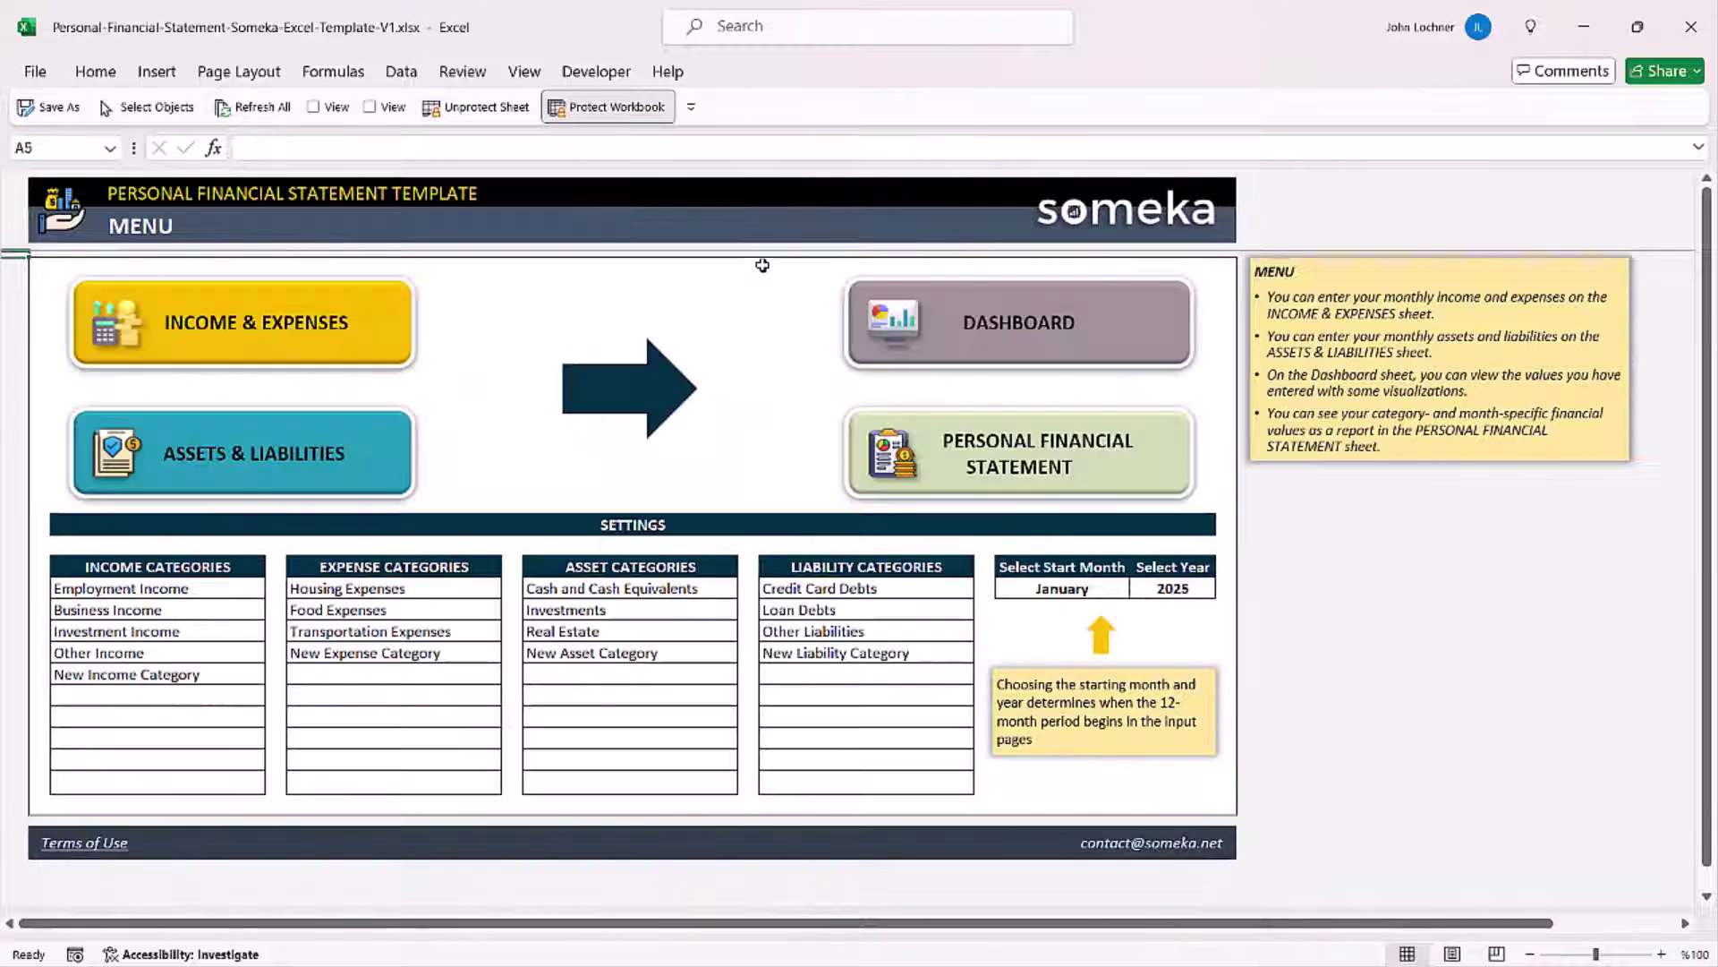
click(969, 464)
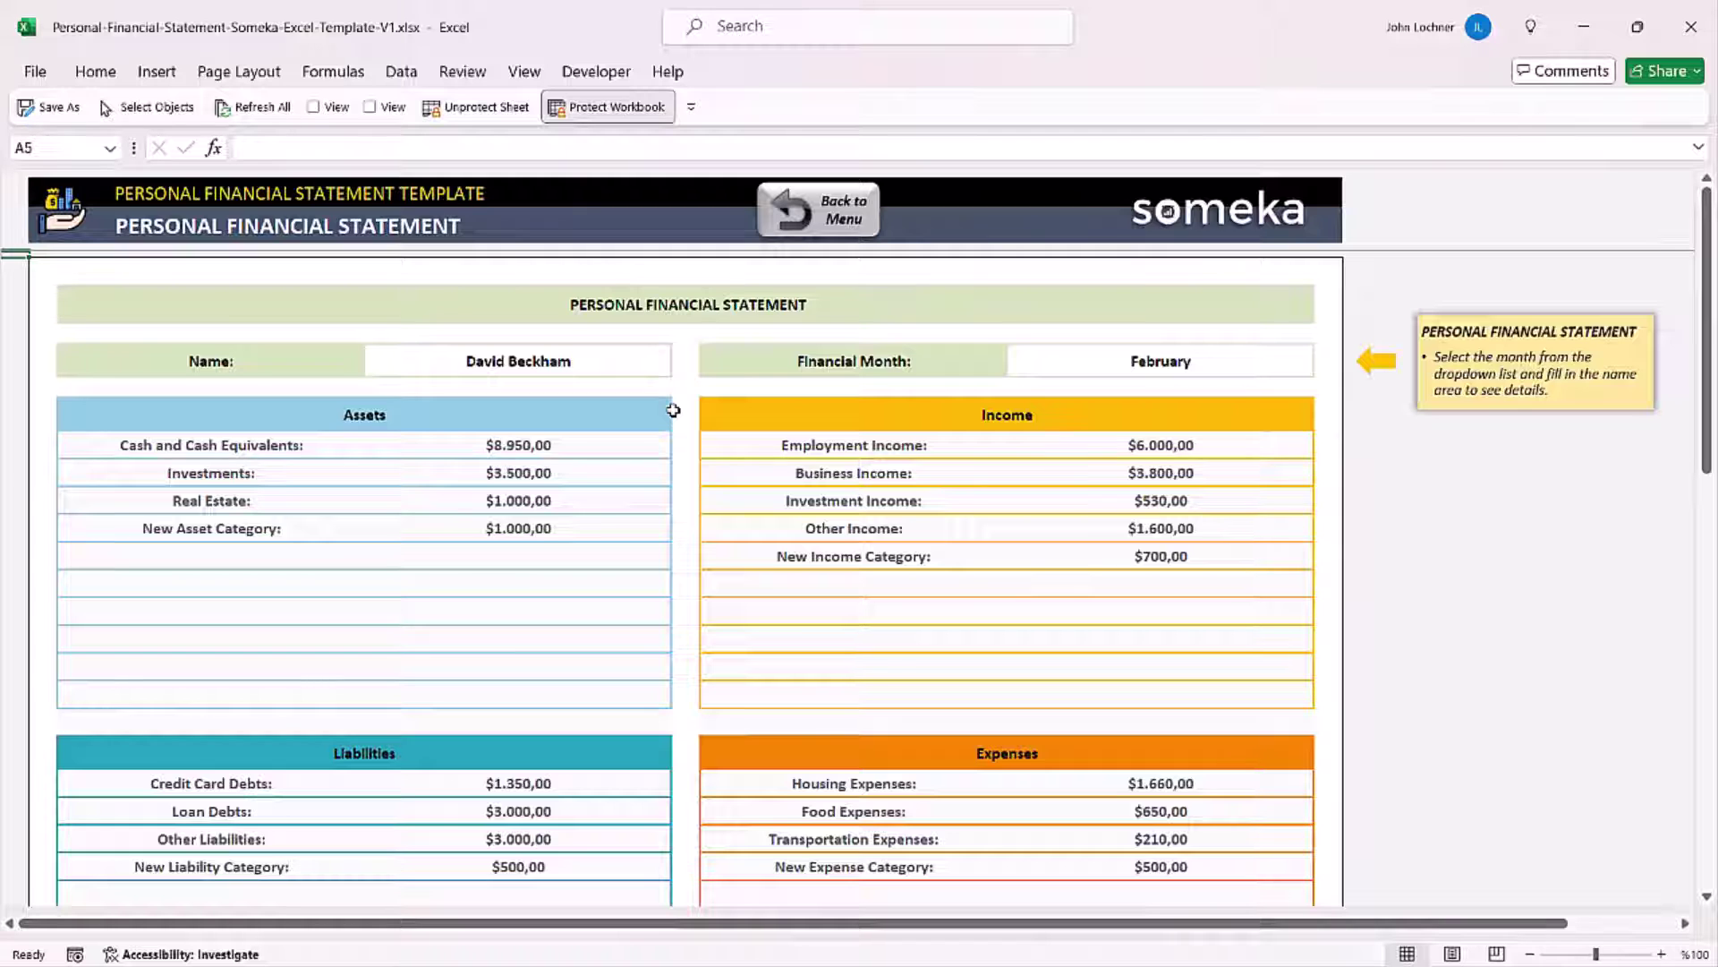
scroll(662, 416, down, 7)
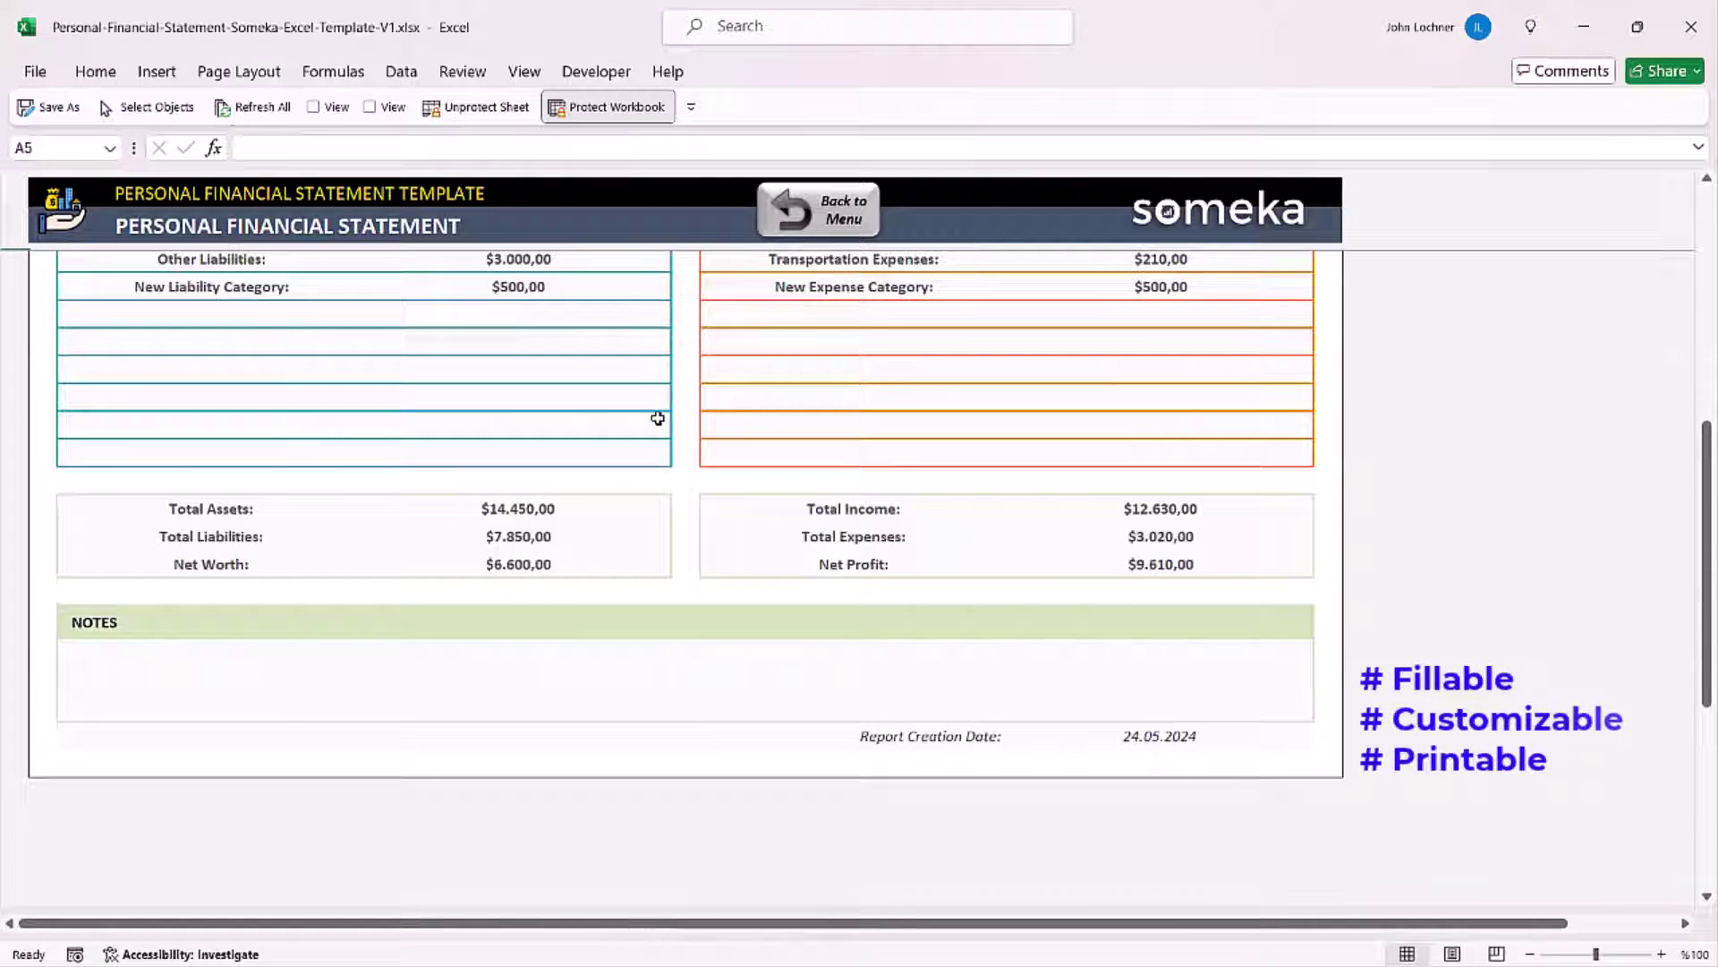
scroll(658, 418, up, 8)
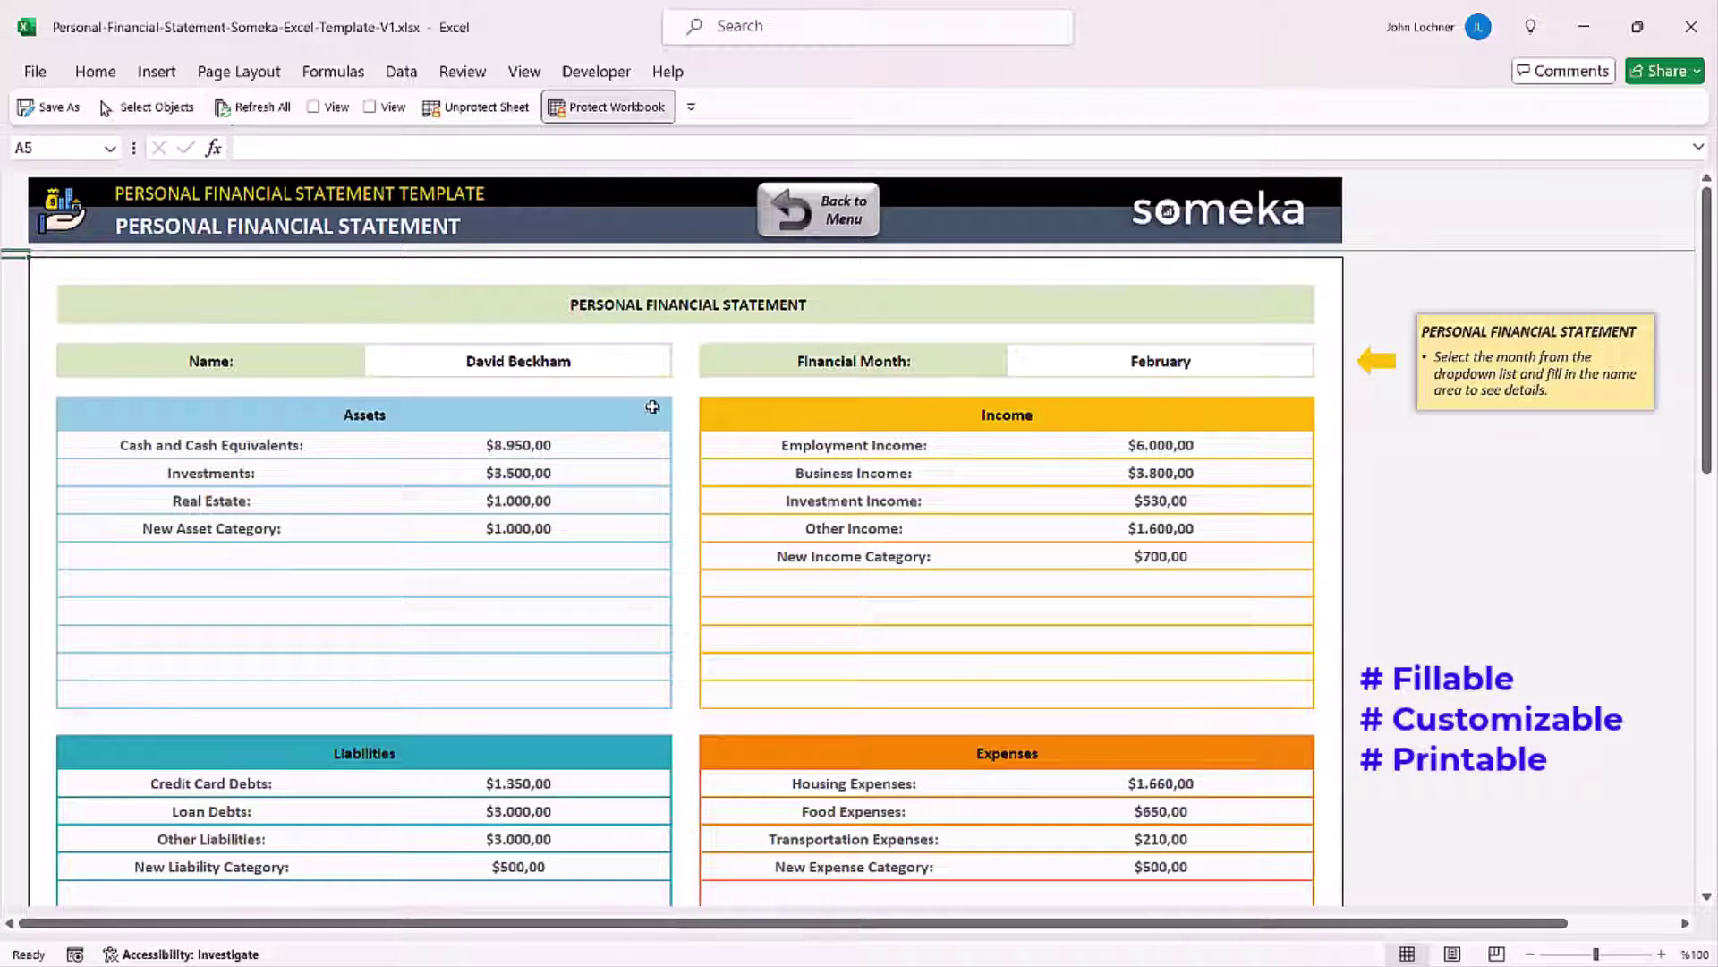
click(626, 358)
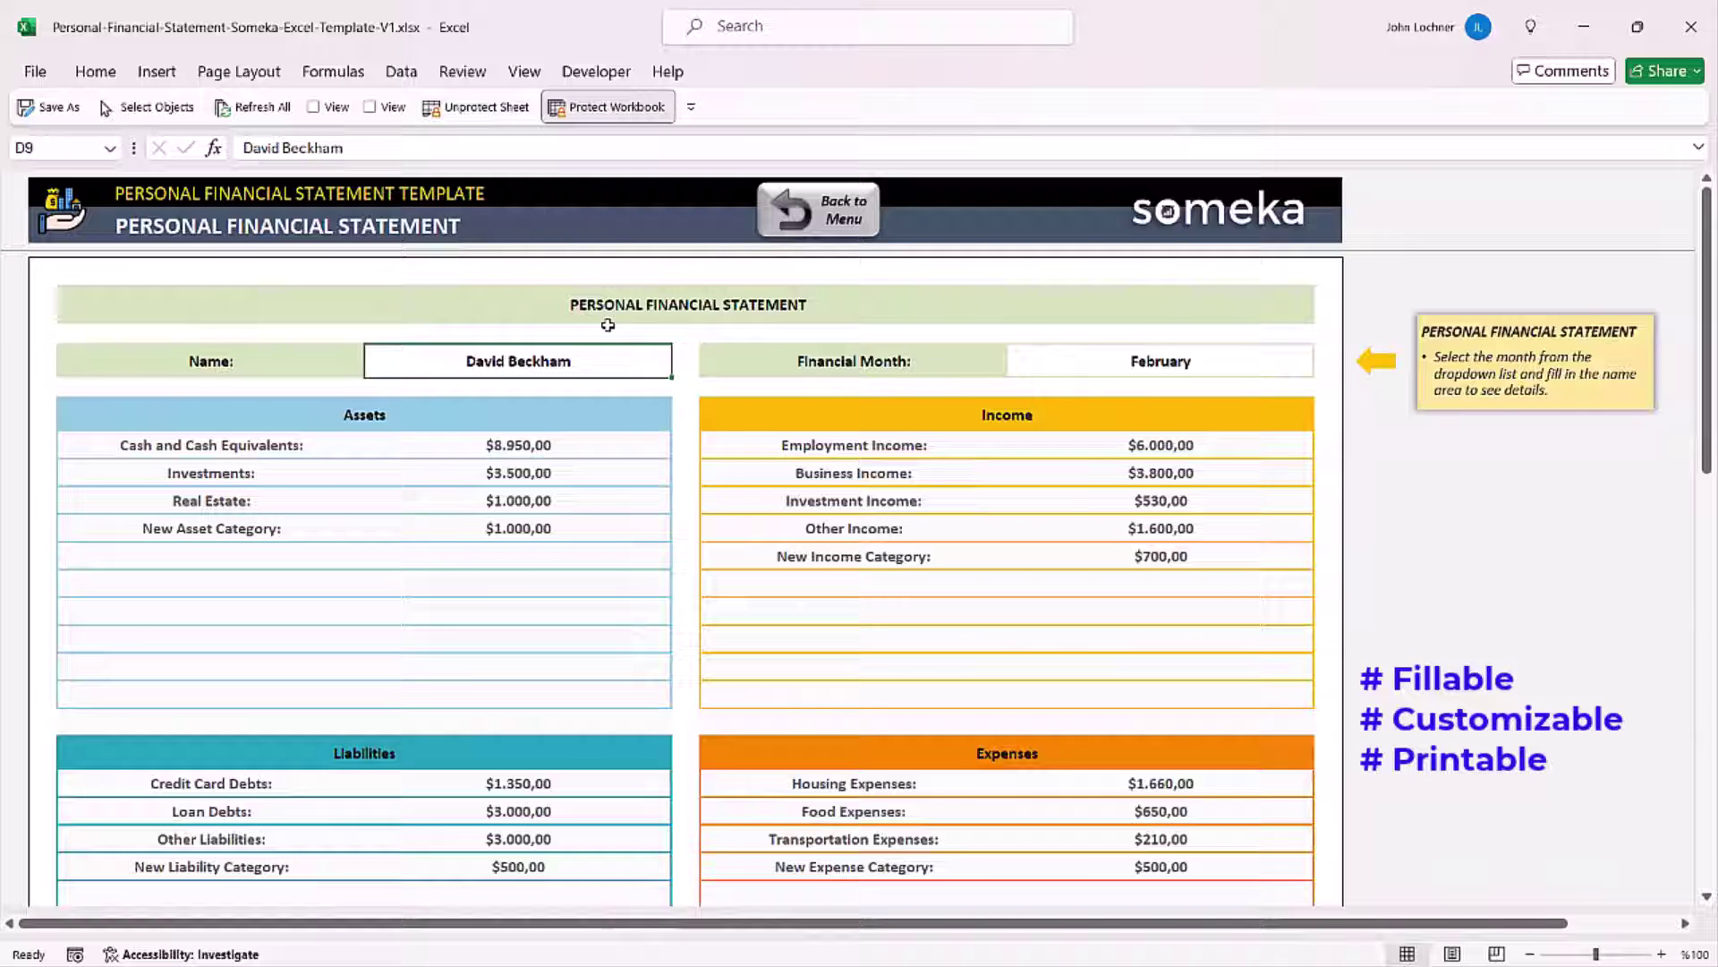
text(J)
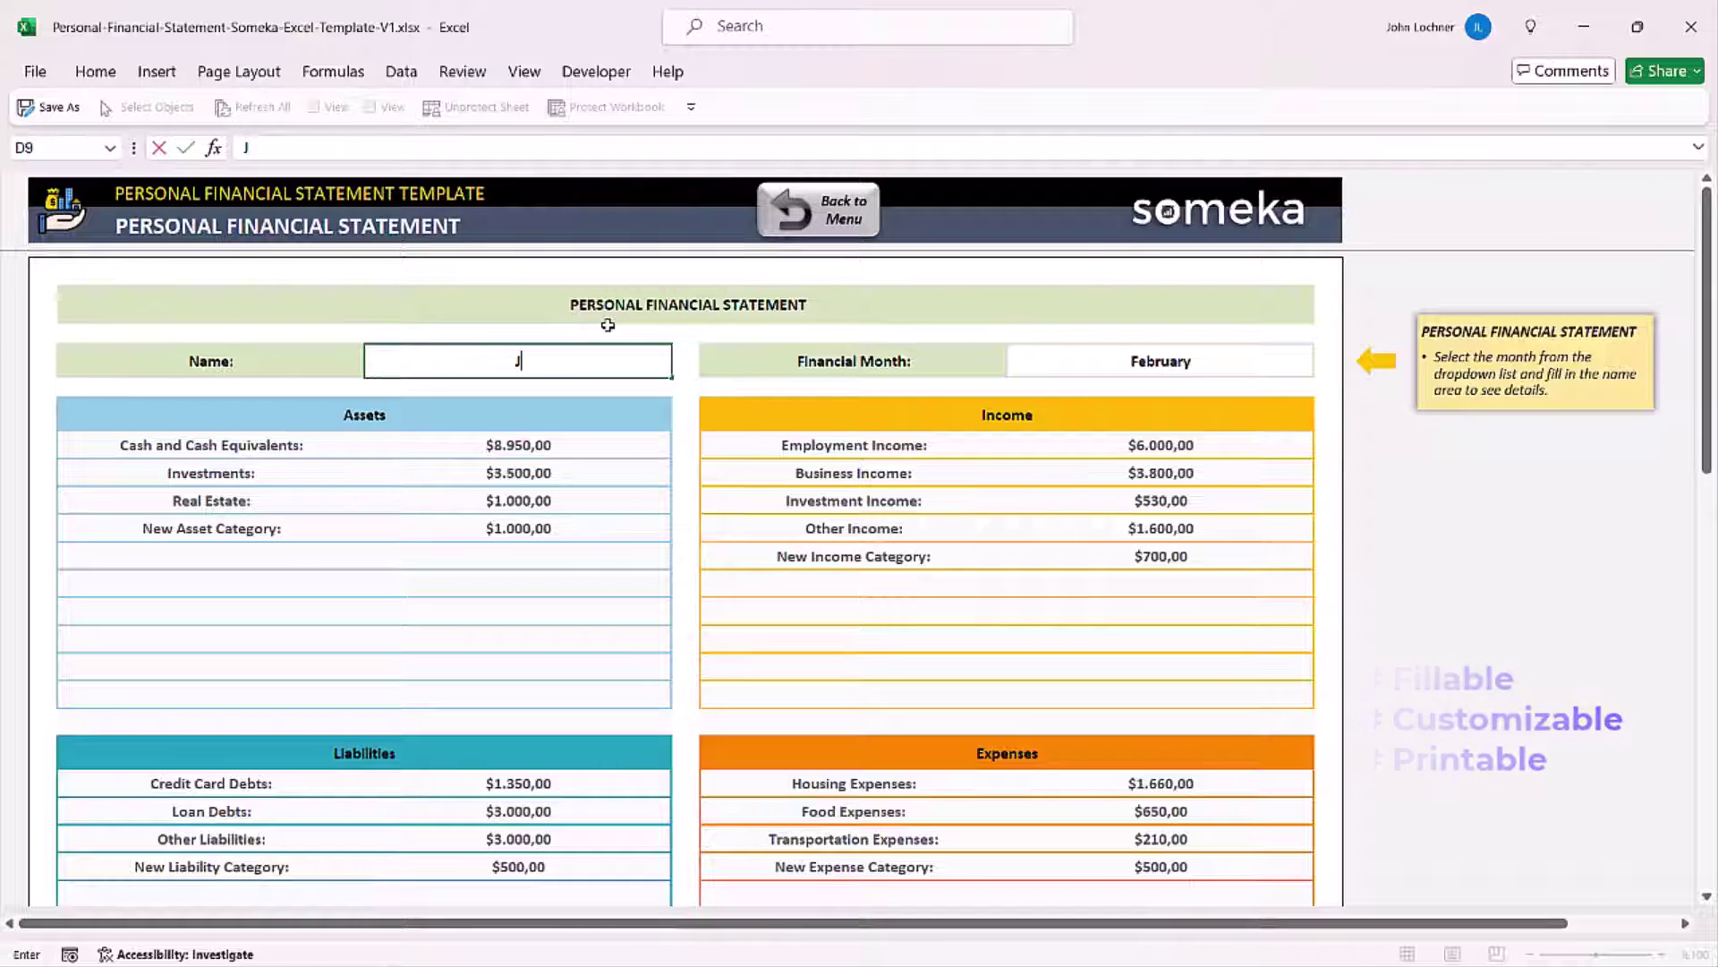
text(oh)
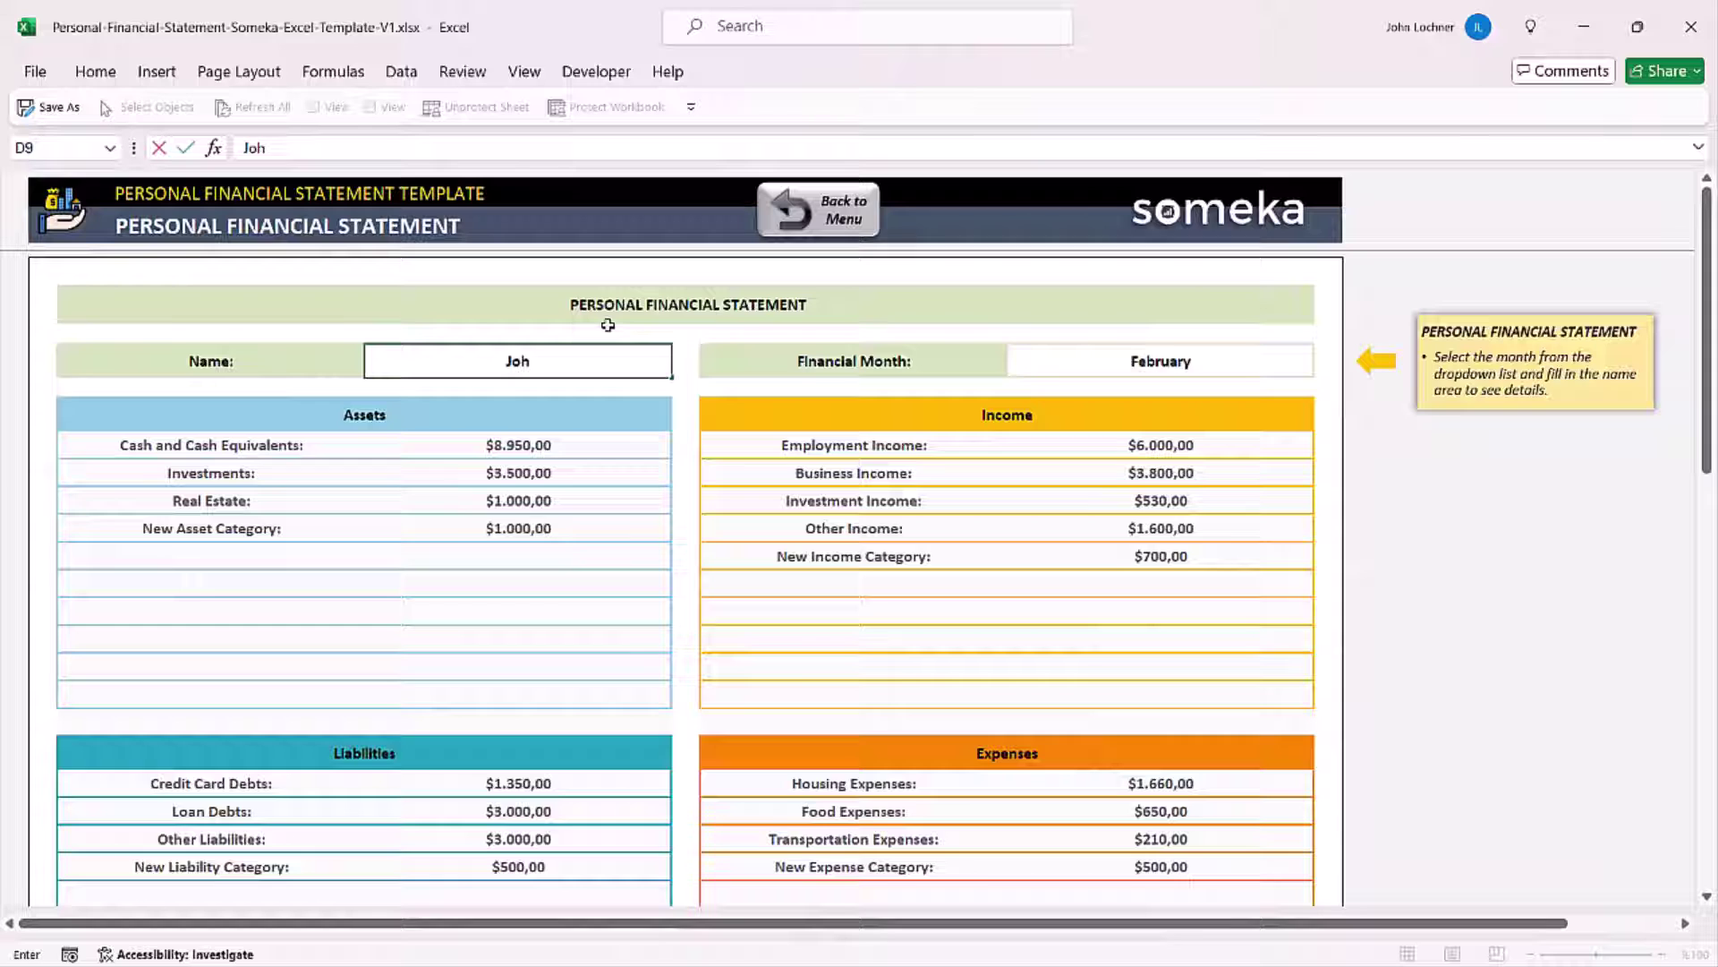
text(n Malko)
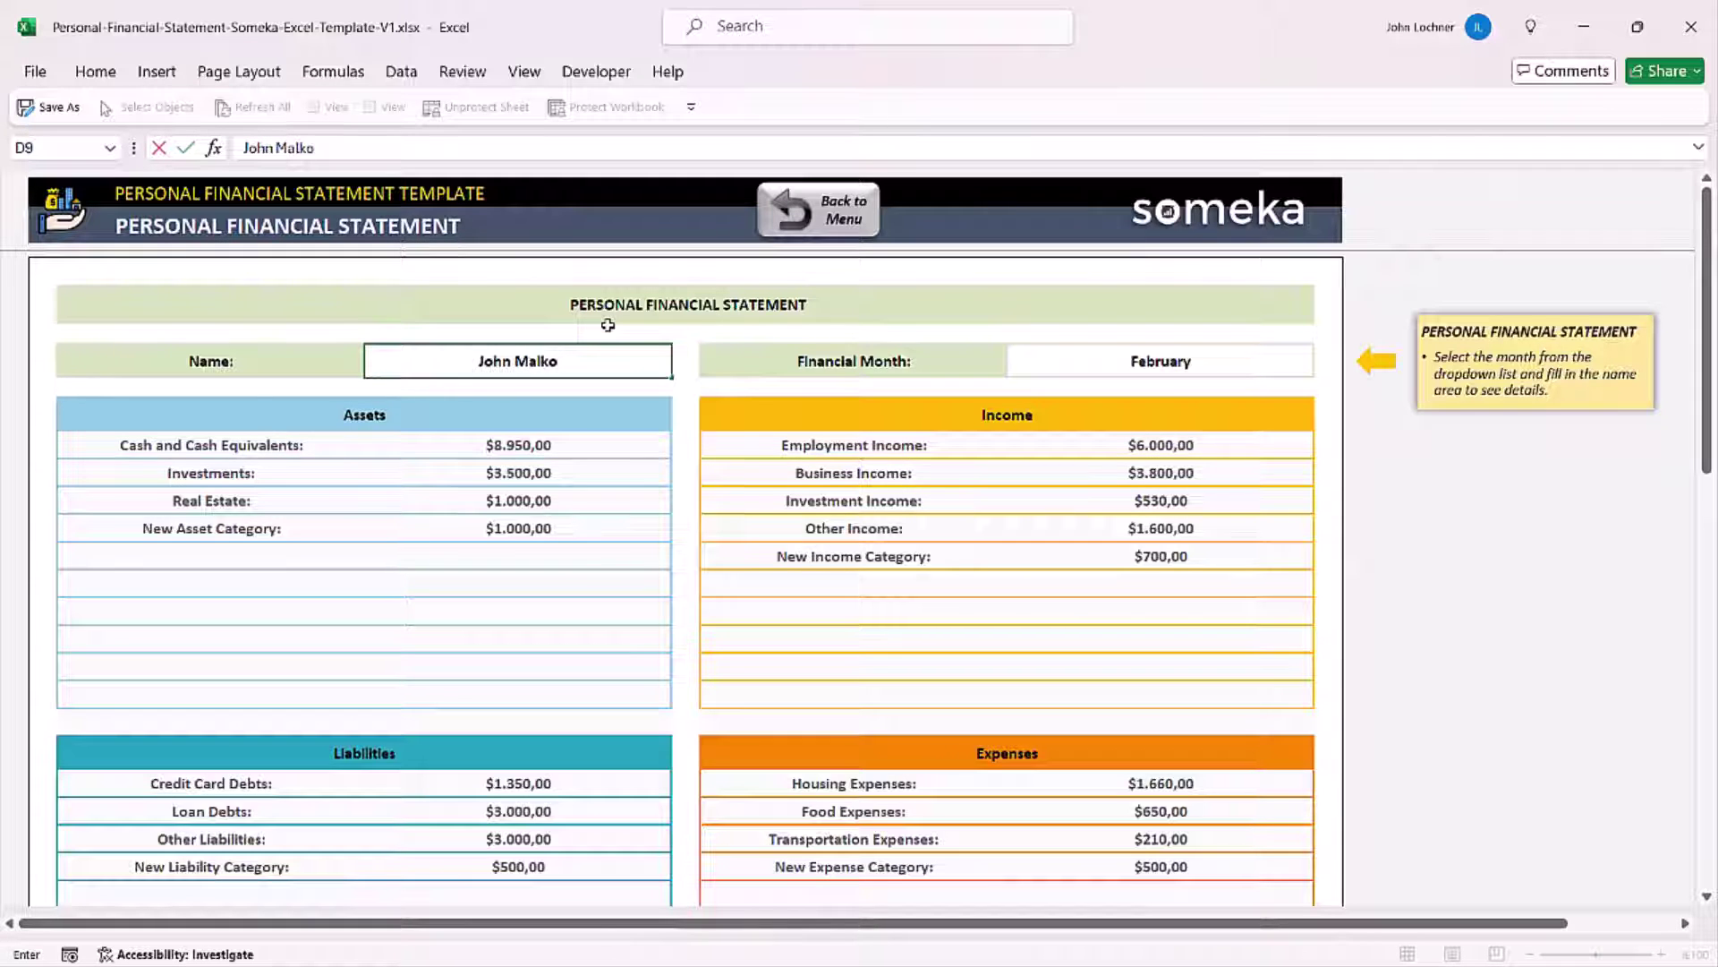
text(vich)
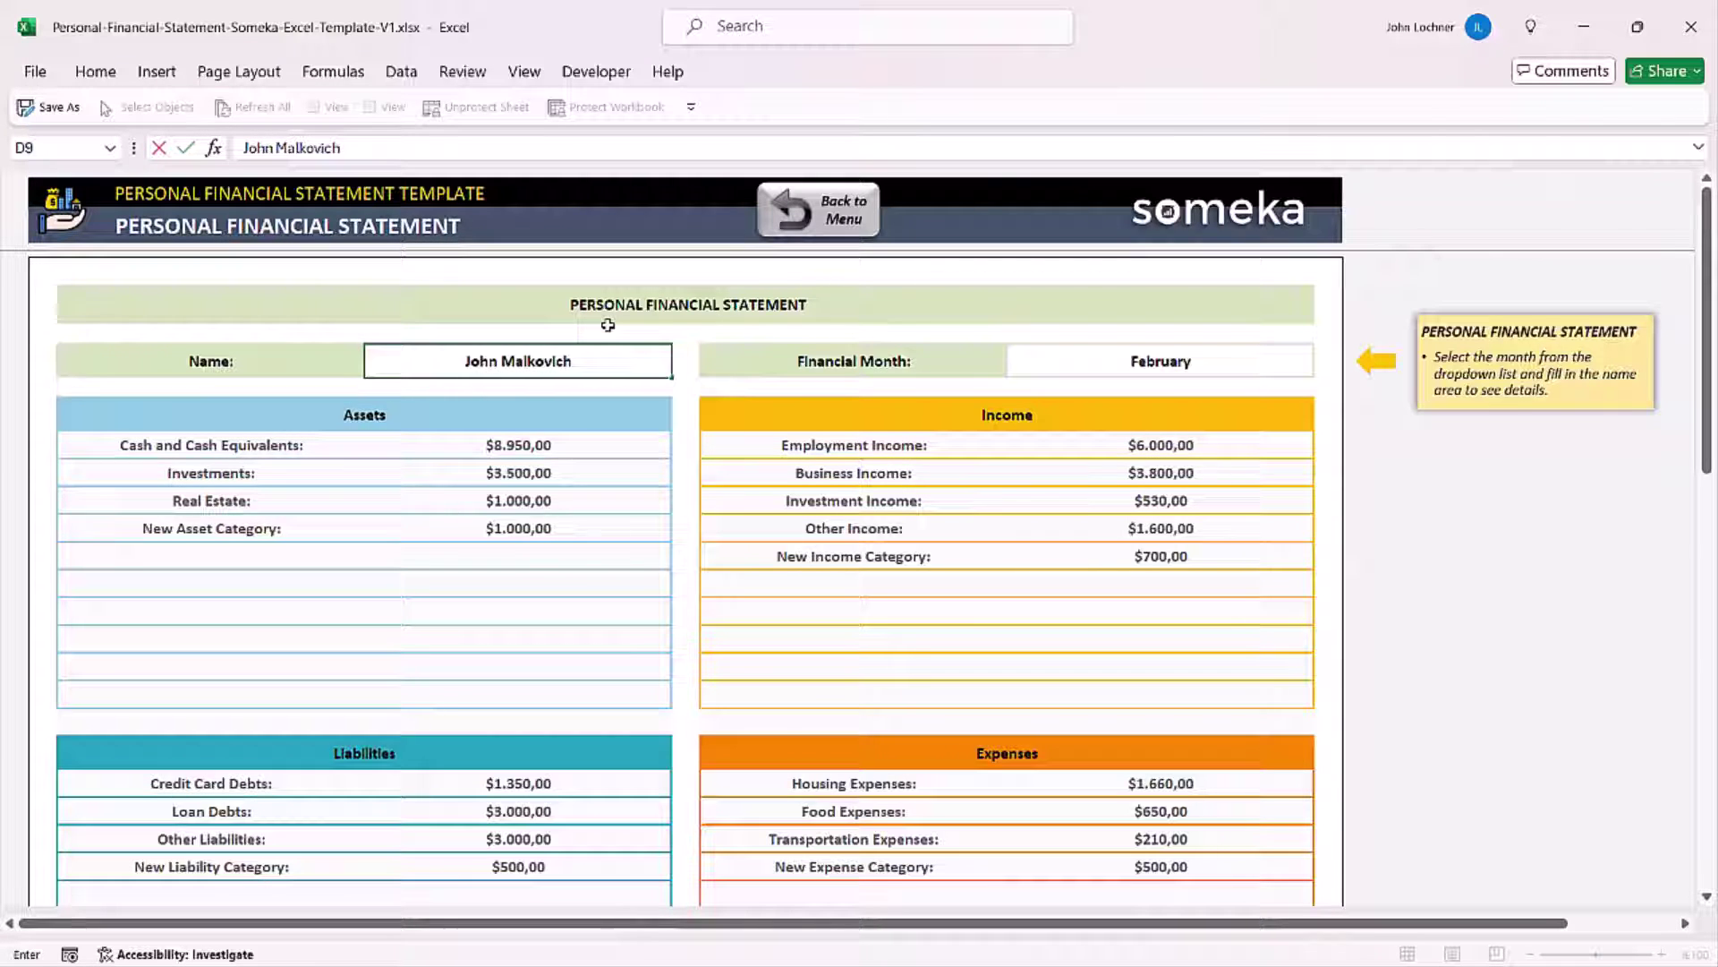
key(Return)
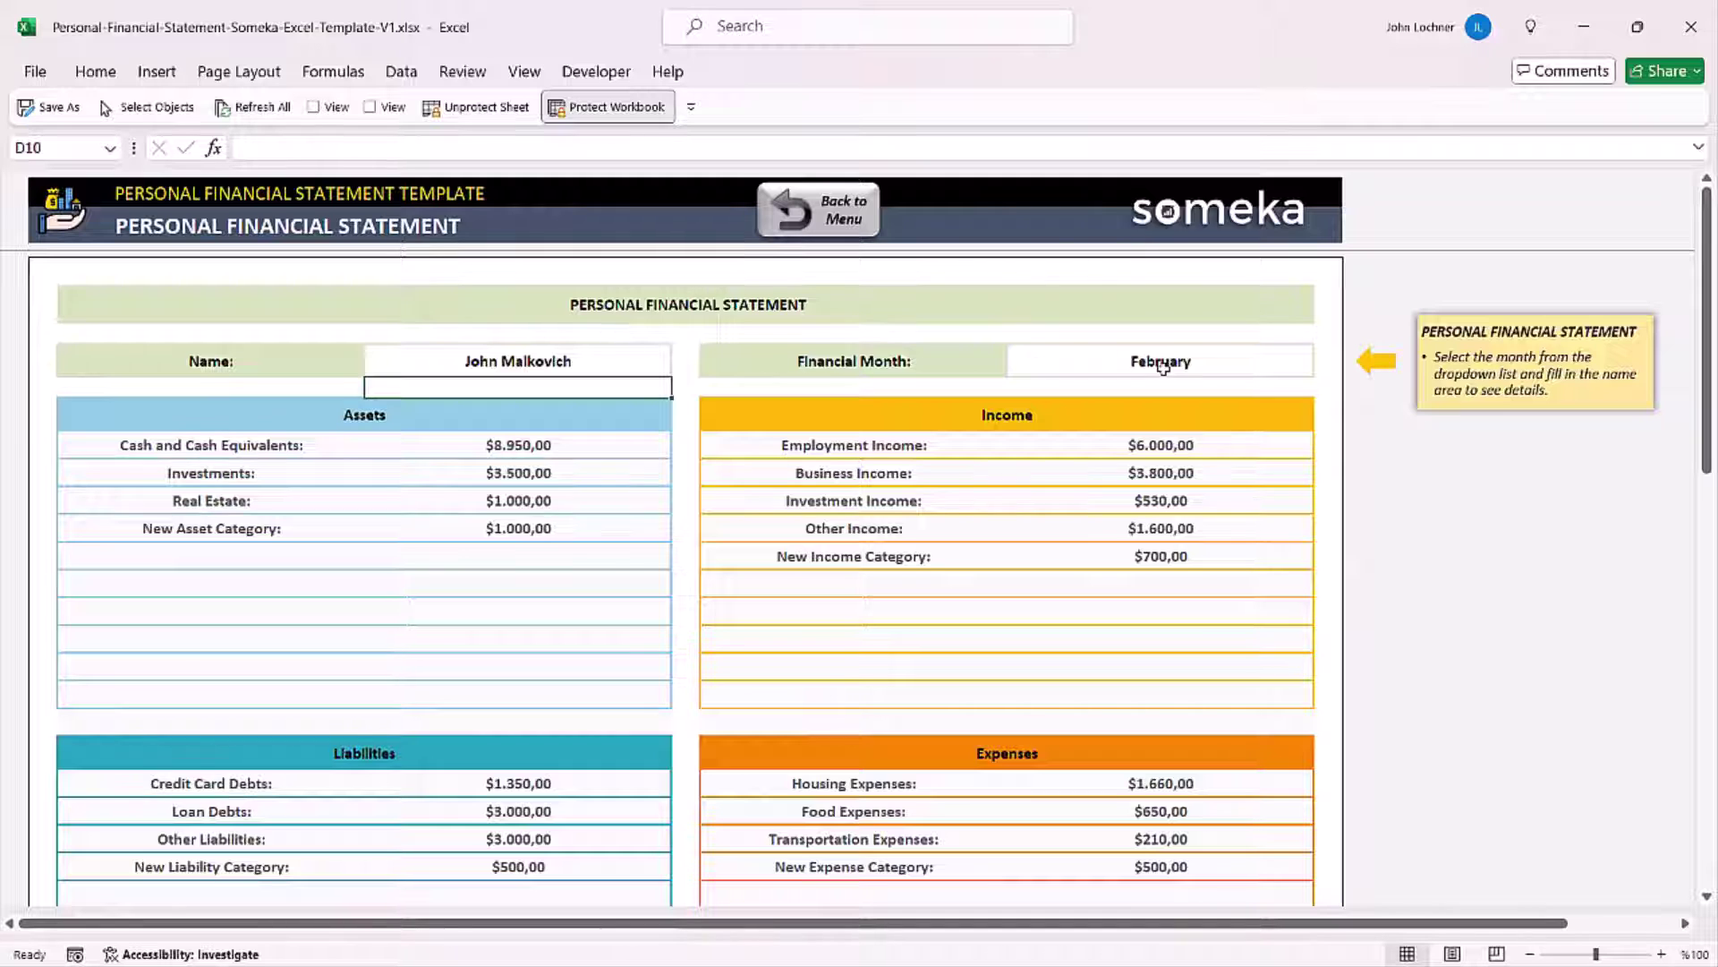
Set the Financial Month to July and review the income and asset rows.
click(1165, 366)
click(1322, 367)
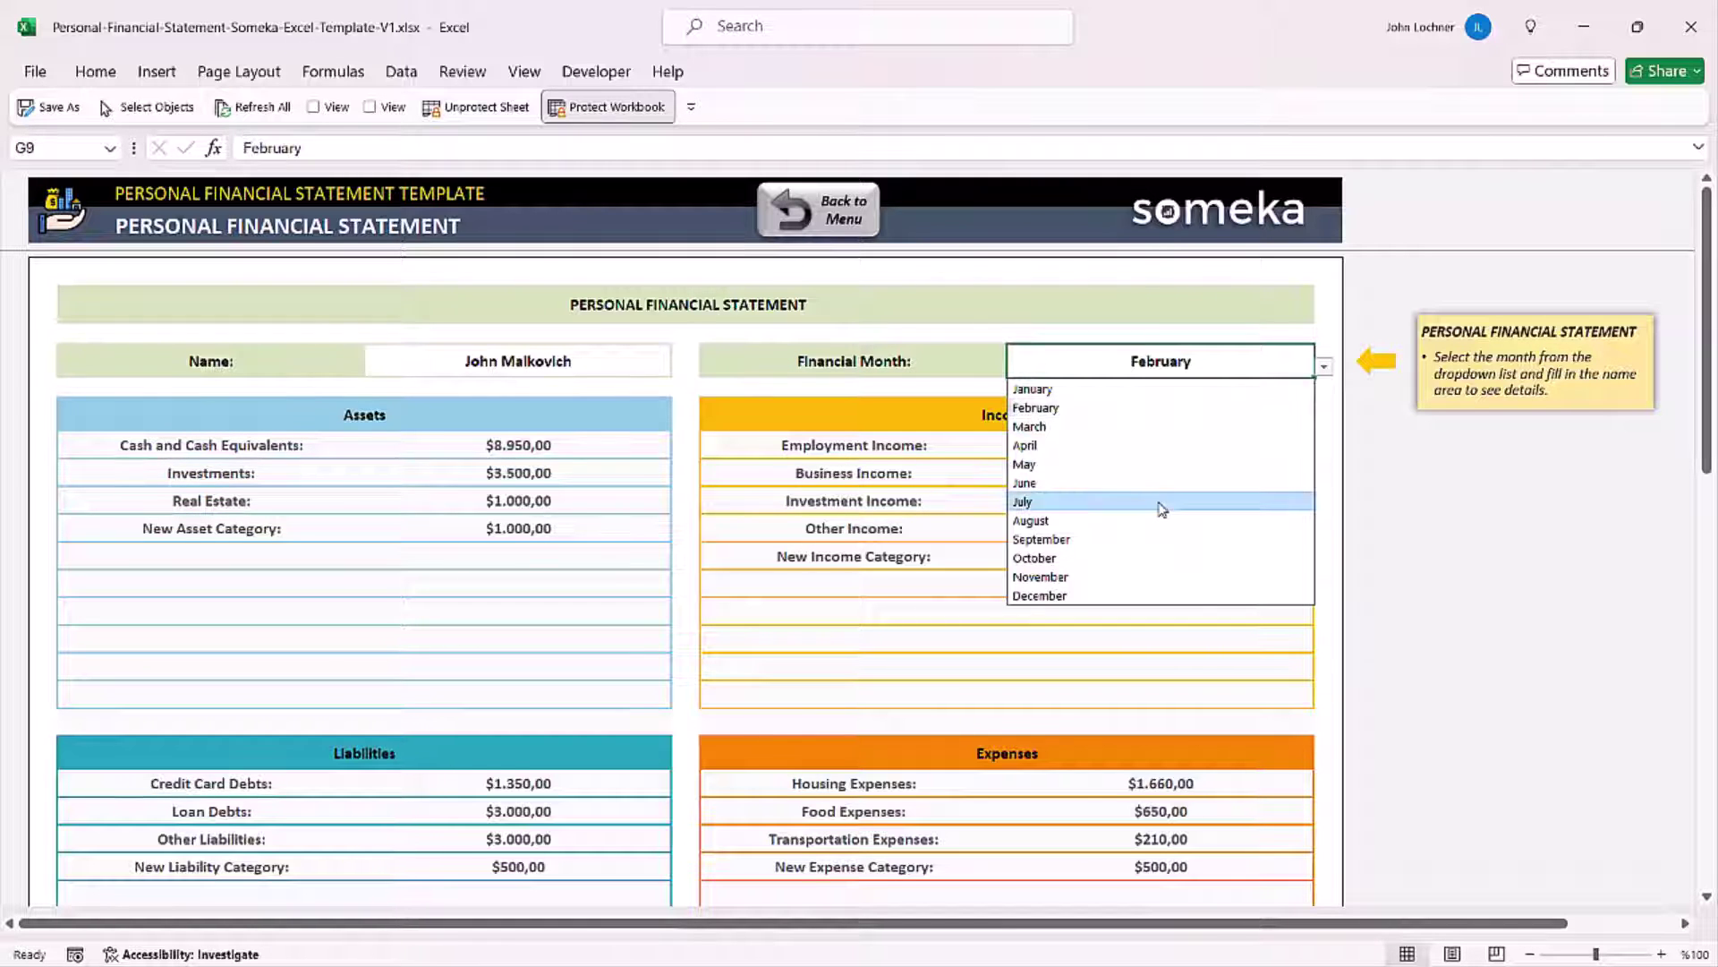
click(1160, 502)
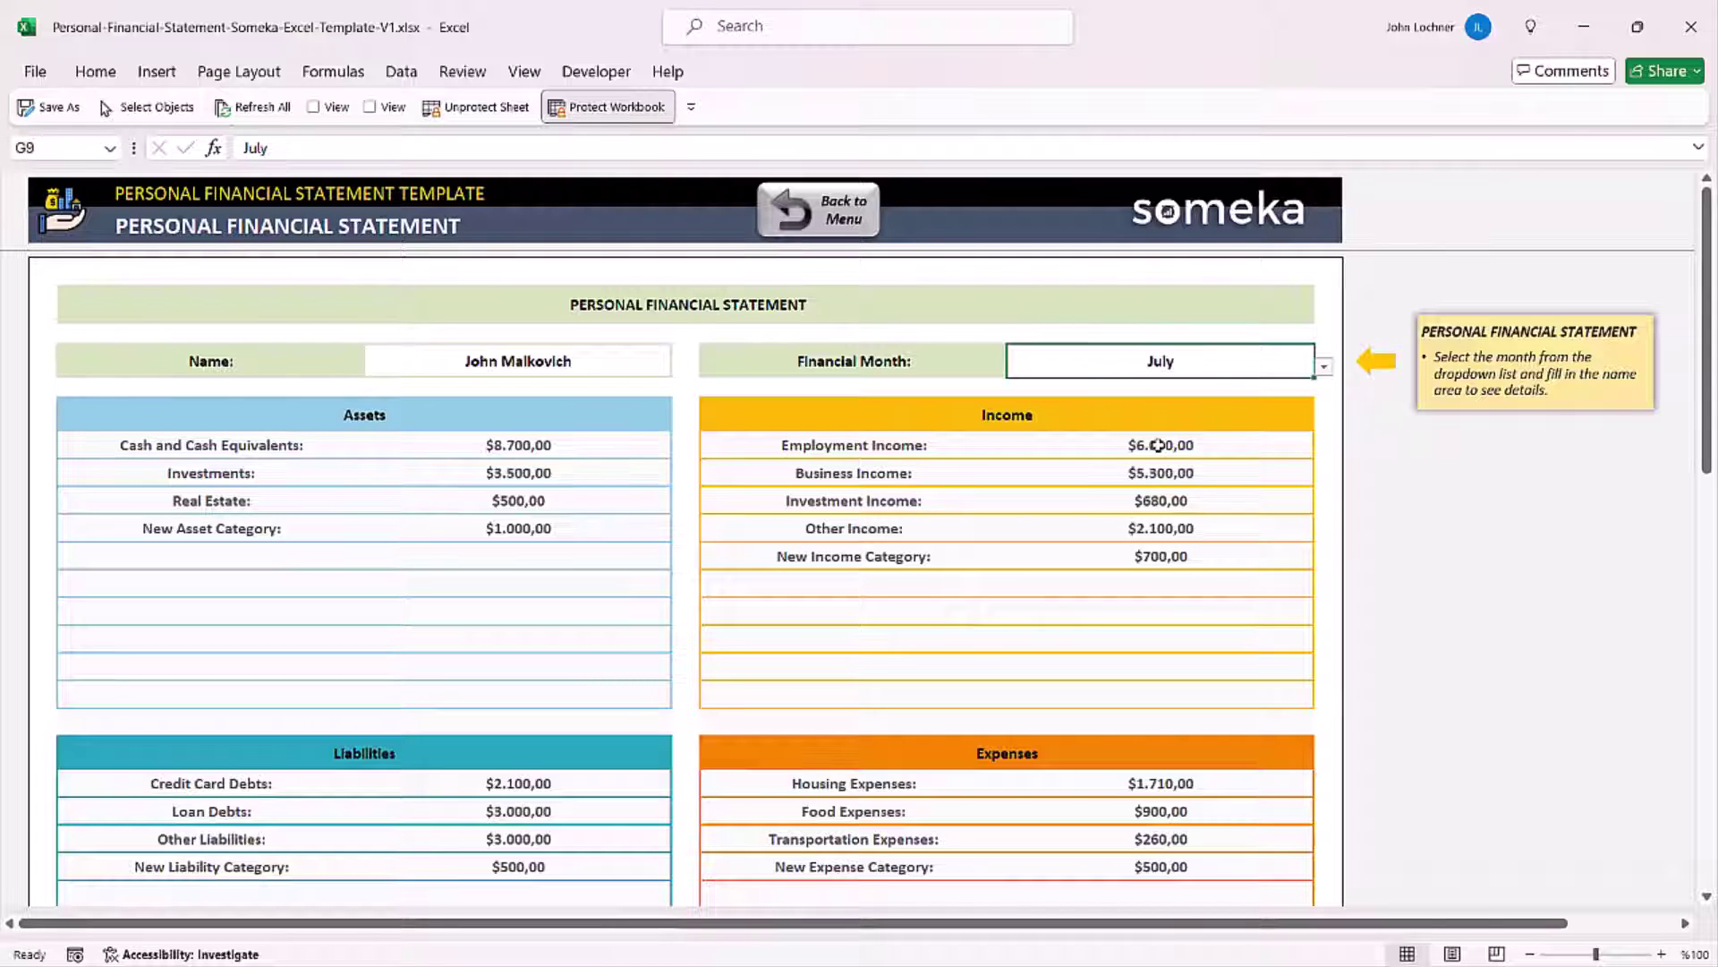
drag(1157, 444, 1156, 557)
drag(802, 443, 805, 556)
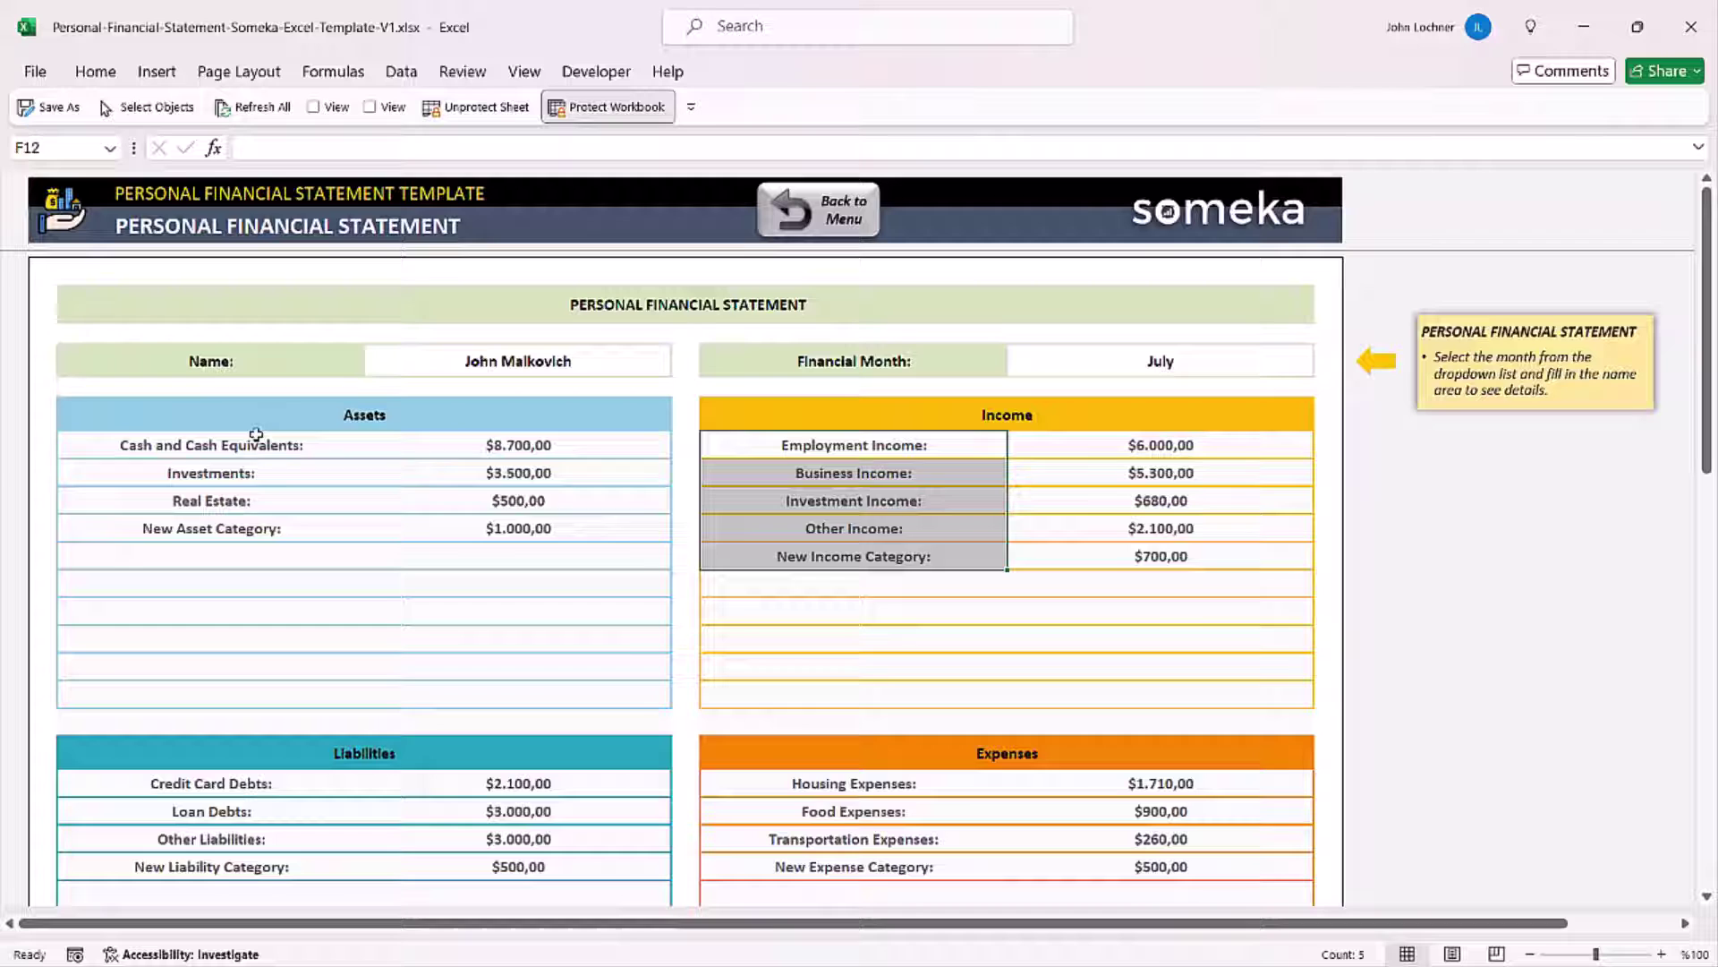
drag(253, 445, 255, 557)
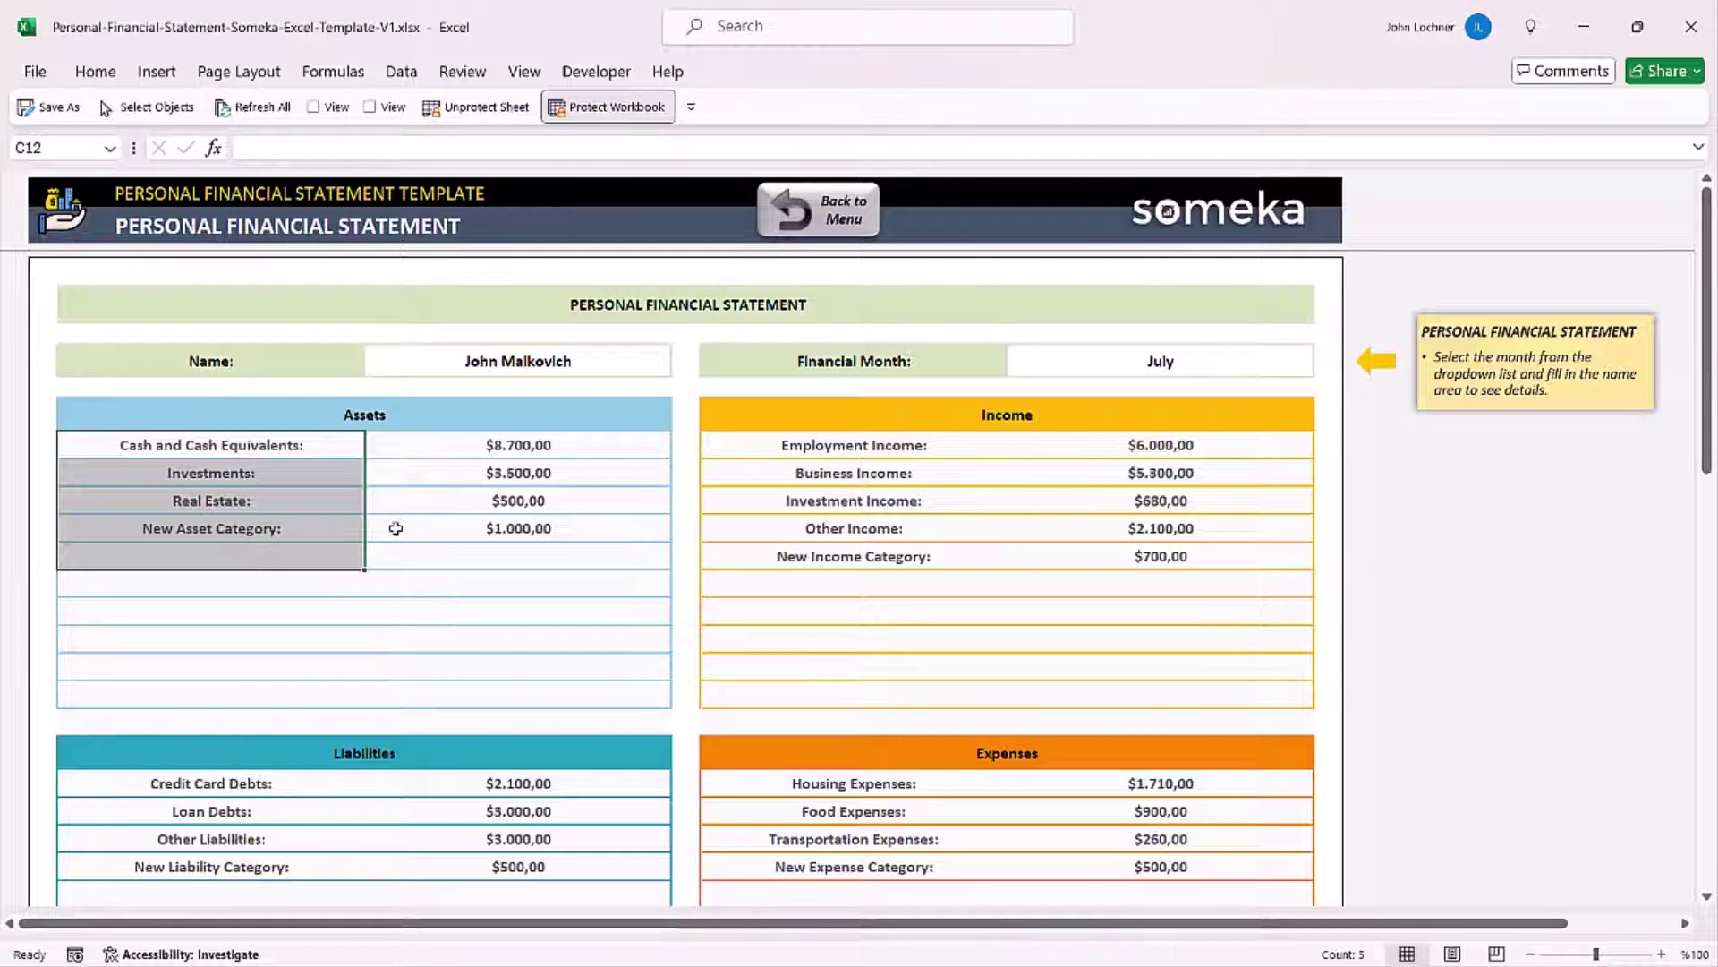
Change the Financial Month to April.
click(1200, 363)
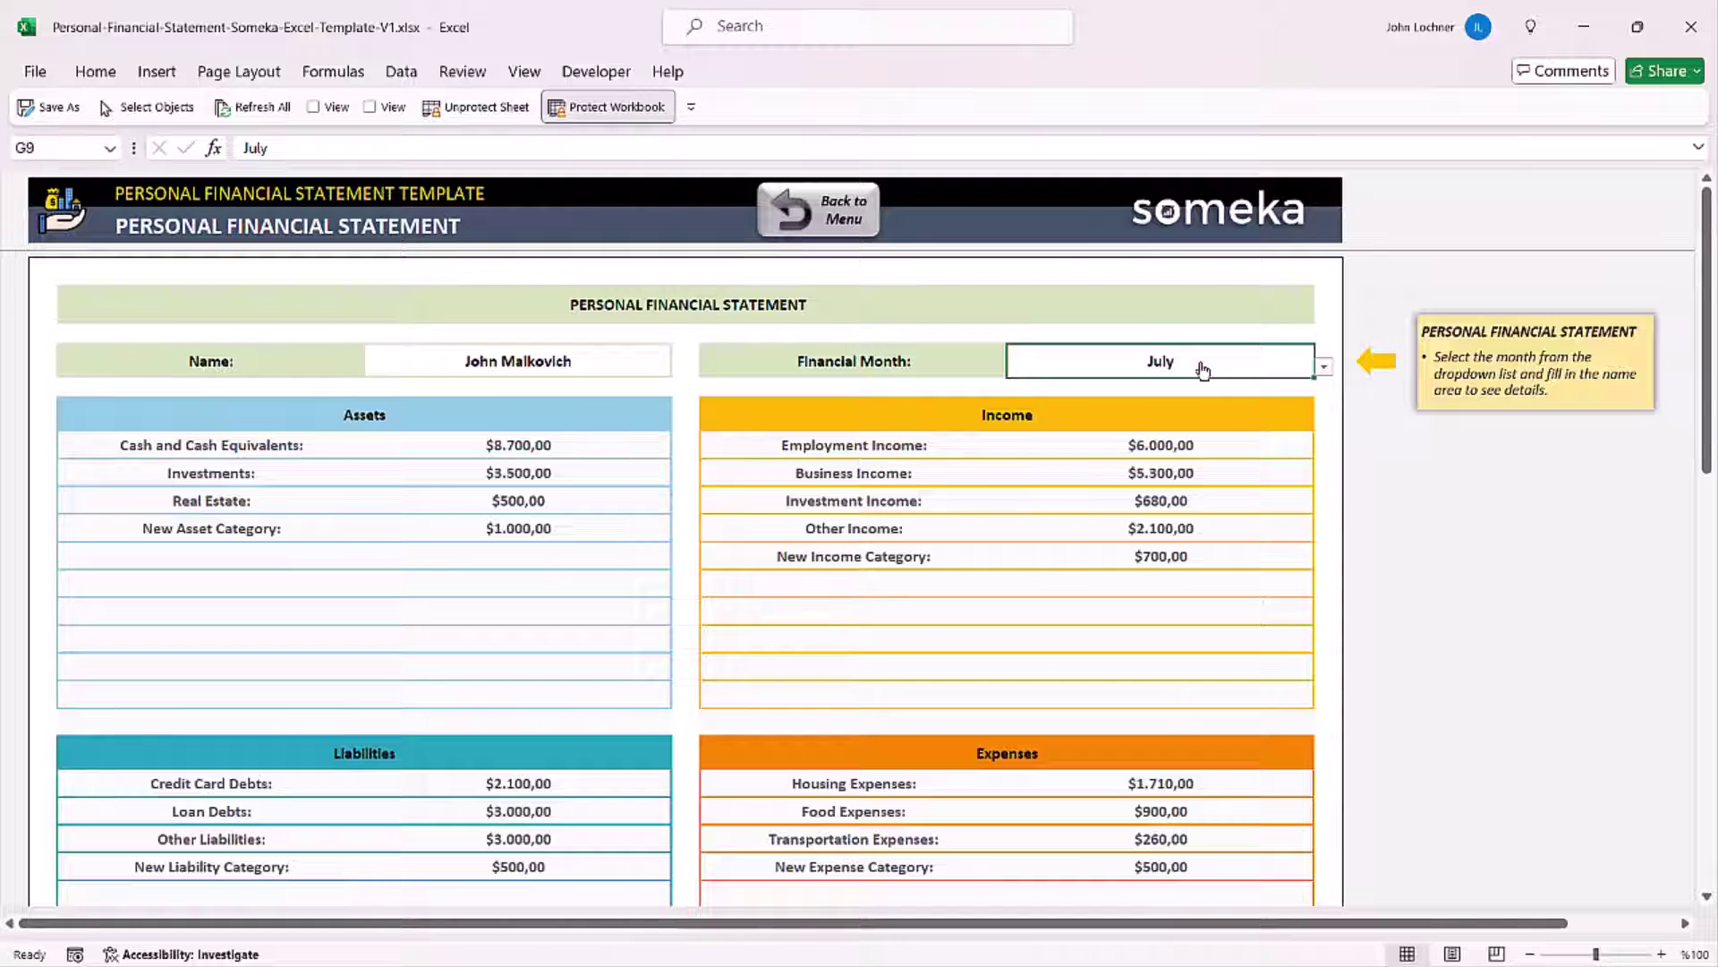
key(alt+Down)
click(1163, 445)
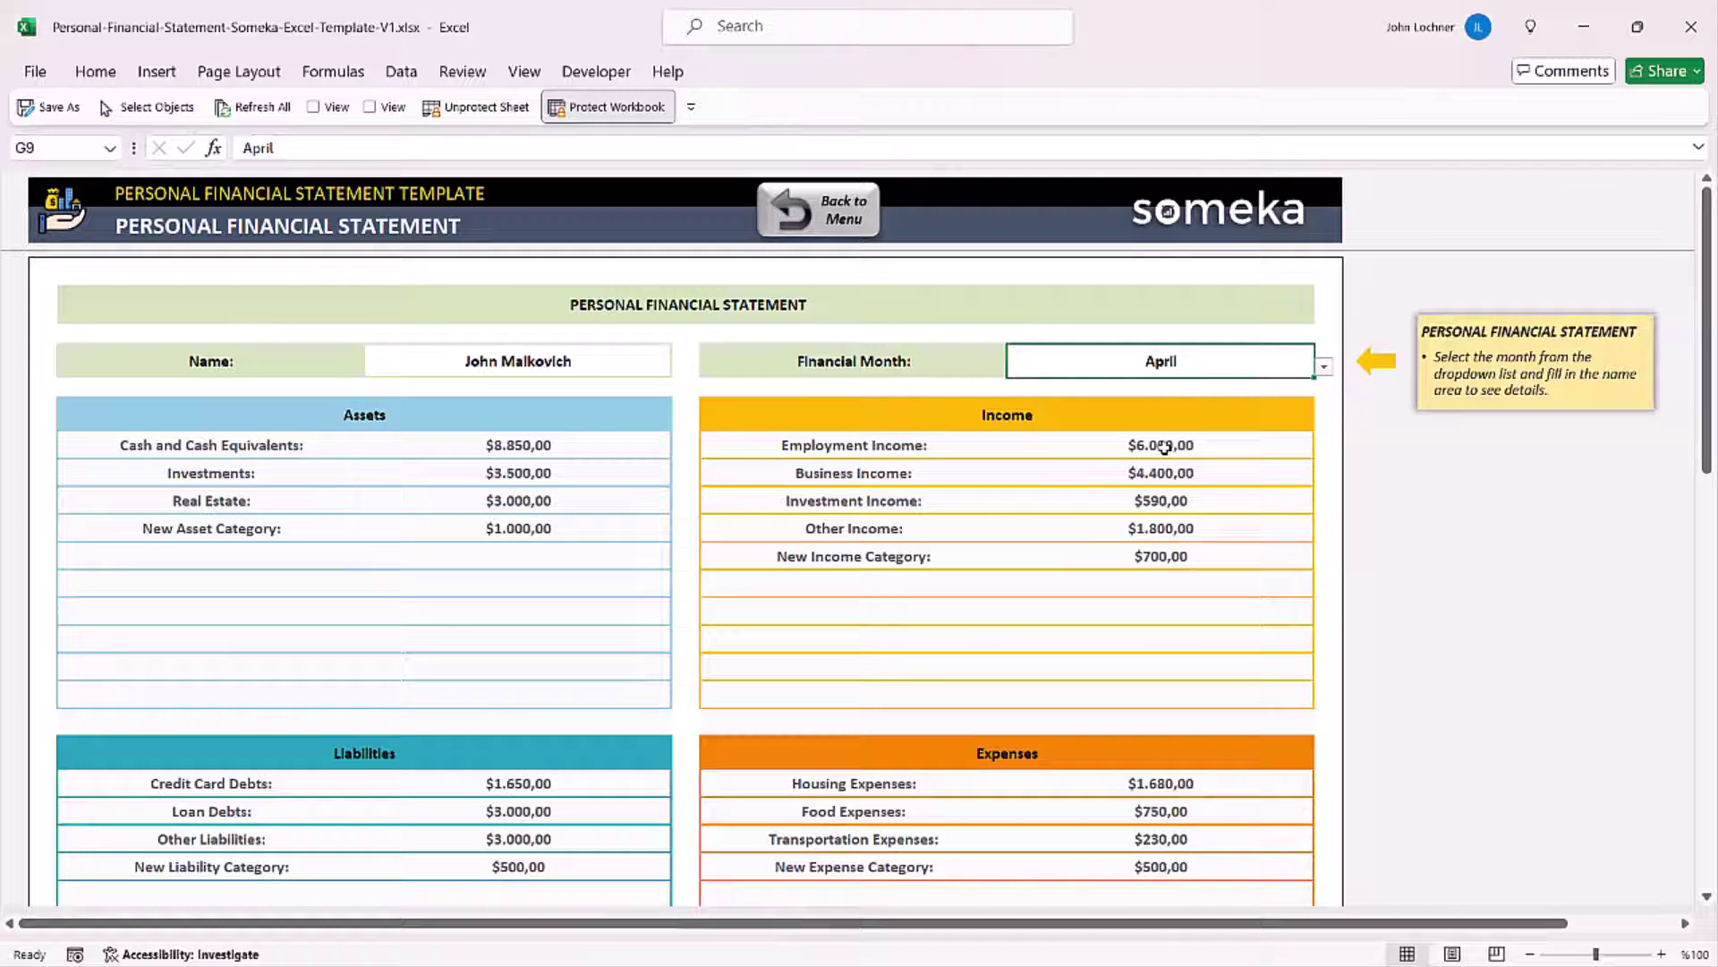
Write 'New Additional Notes' on the first Notes line below the totals block.
scroll(1164, 446, down, 7)
click(165, 506)
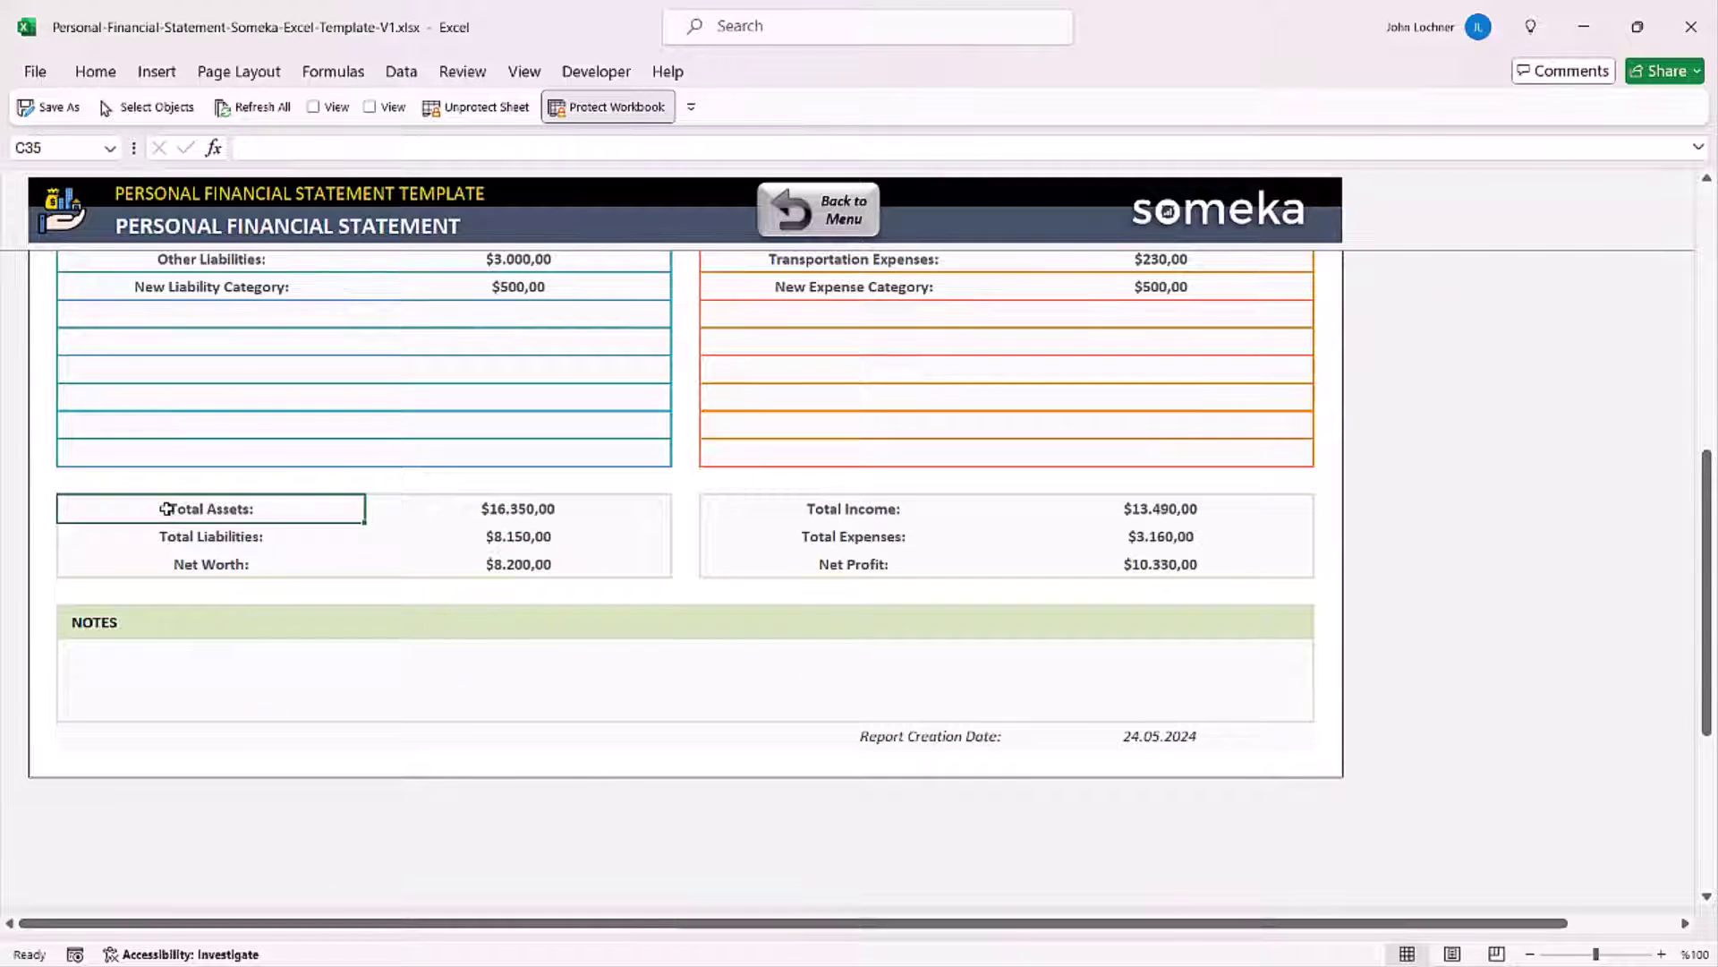
mouse_move(166, 509)
mouse_down()
mouse_move(1039, 502)
mouse_move(1133, 555)
mouse_up()
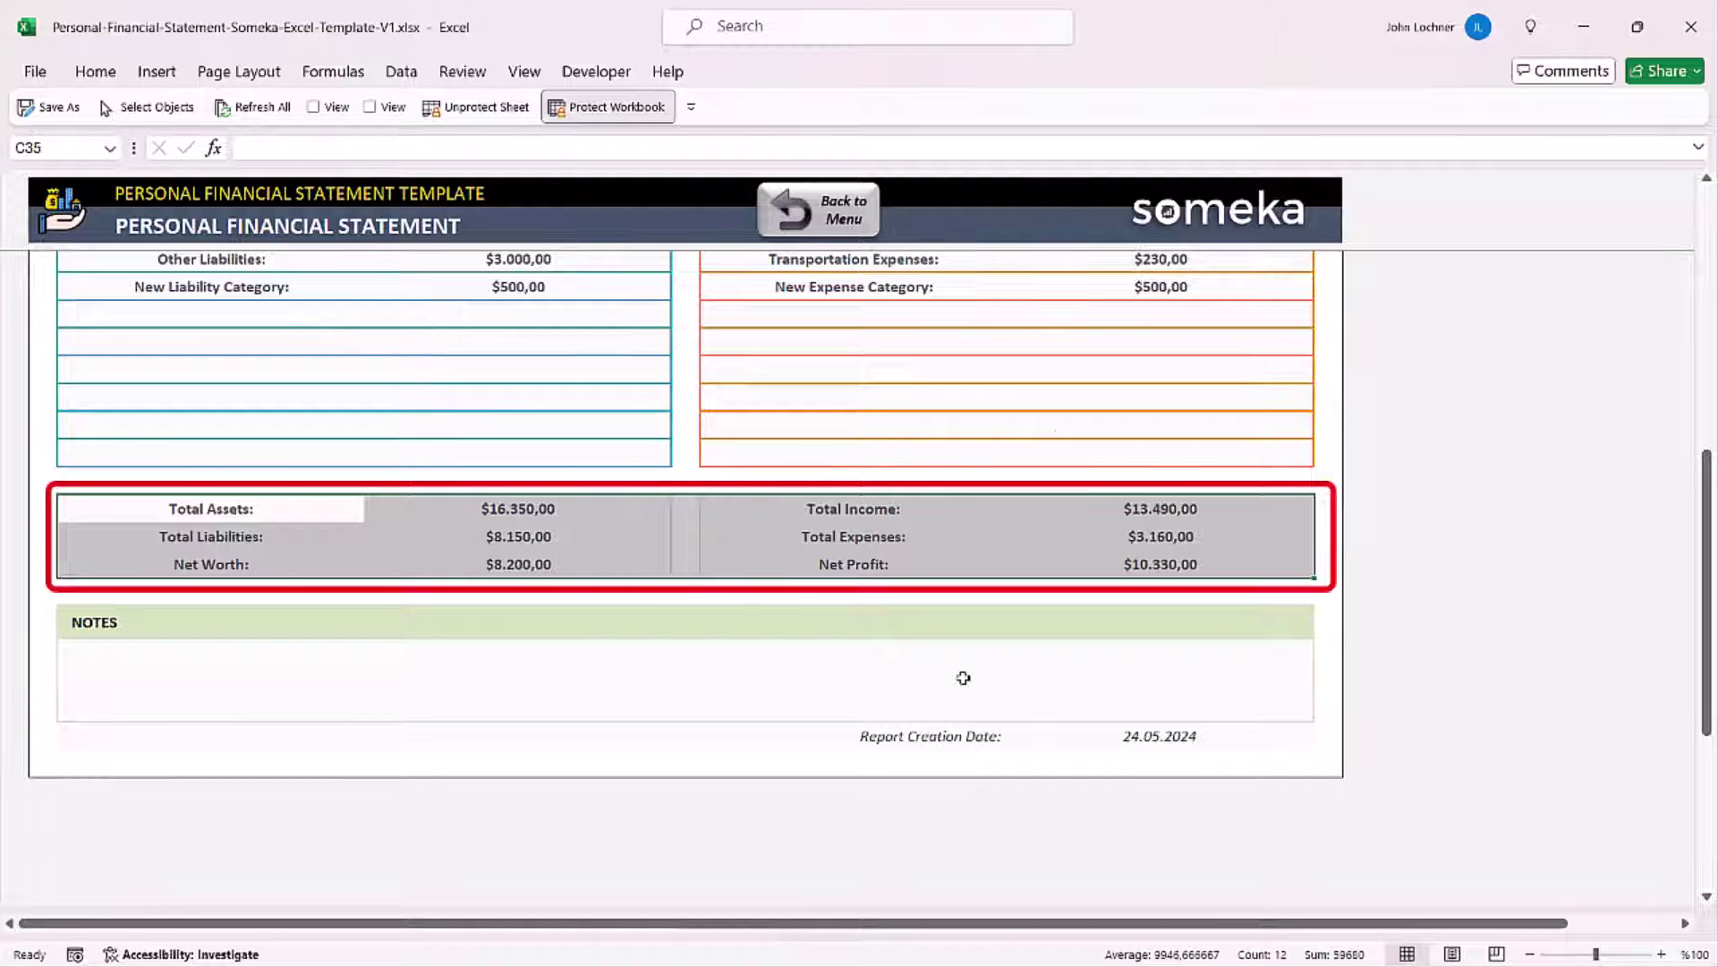
click(273, 667)
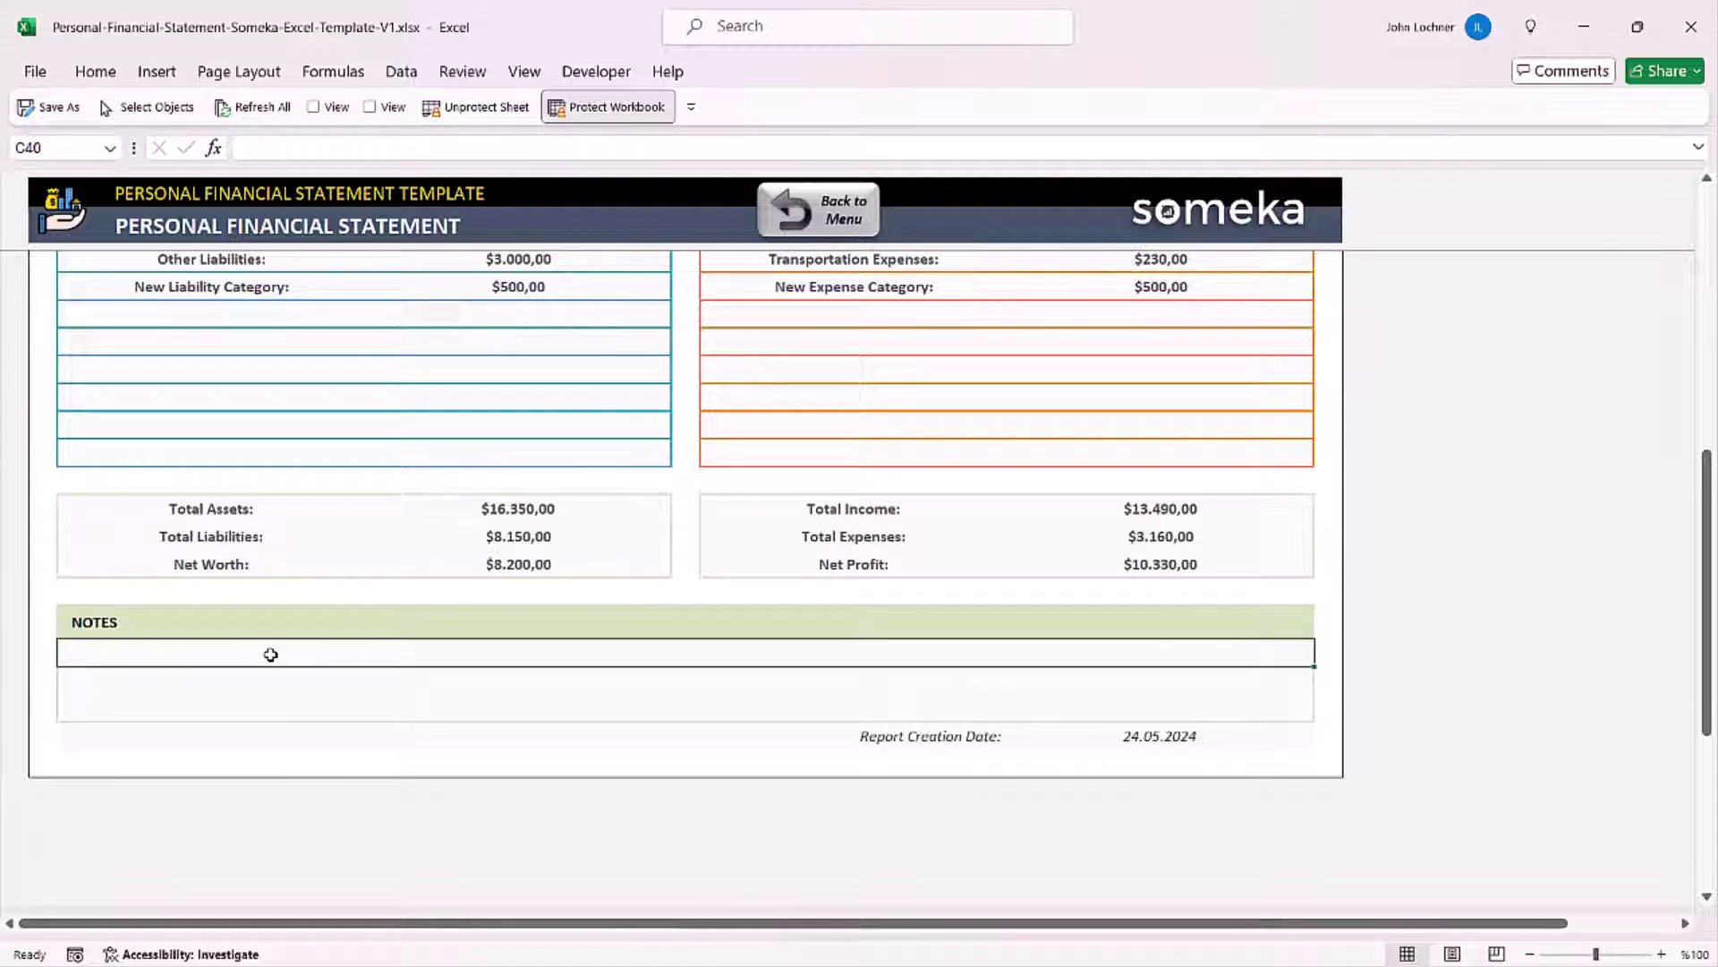
text(New A)
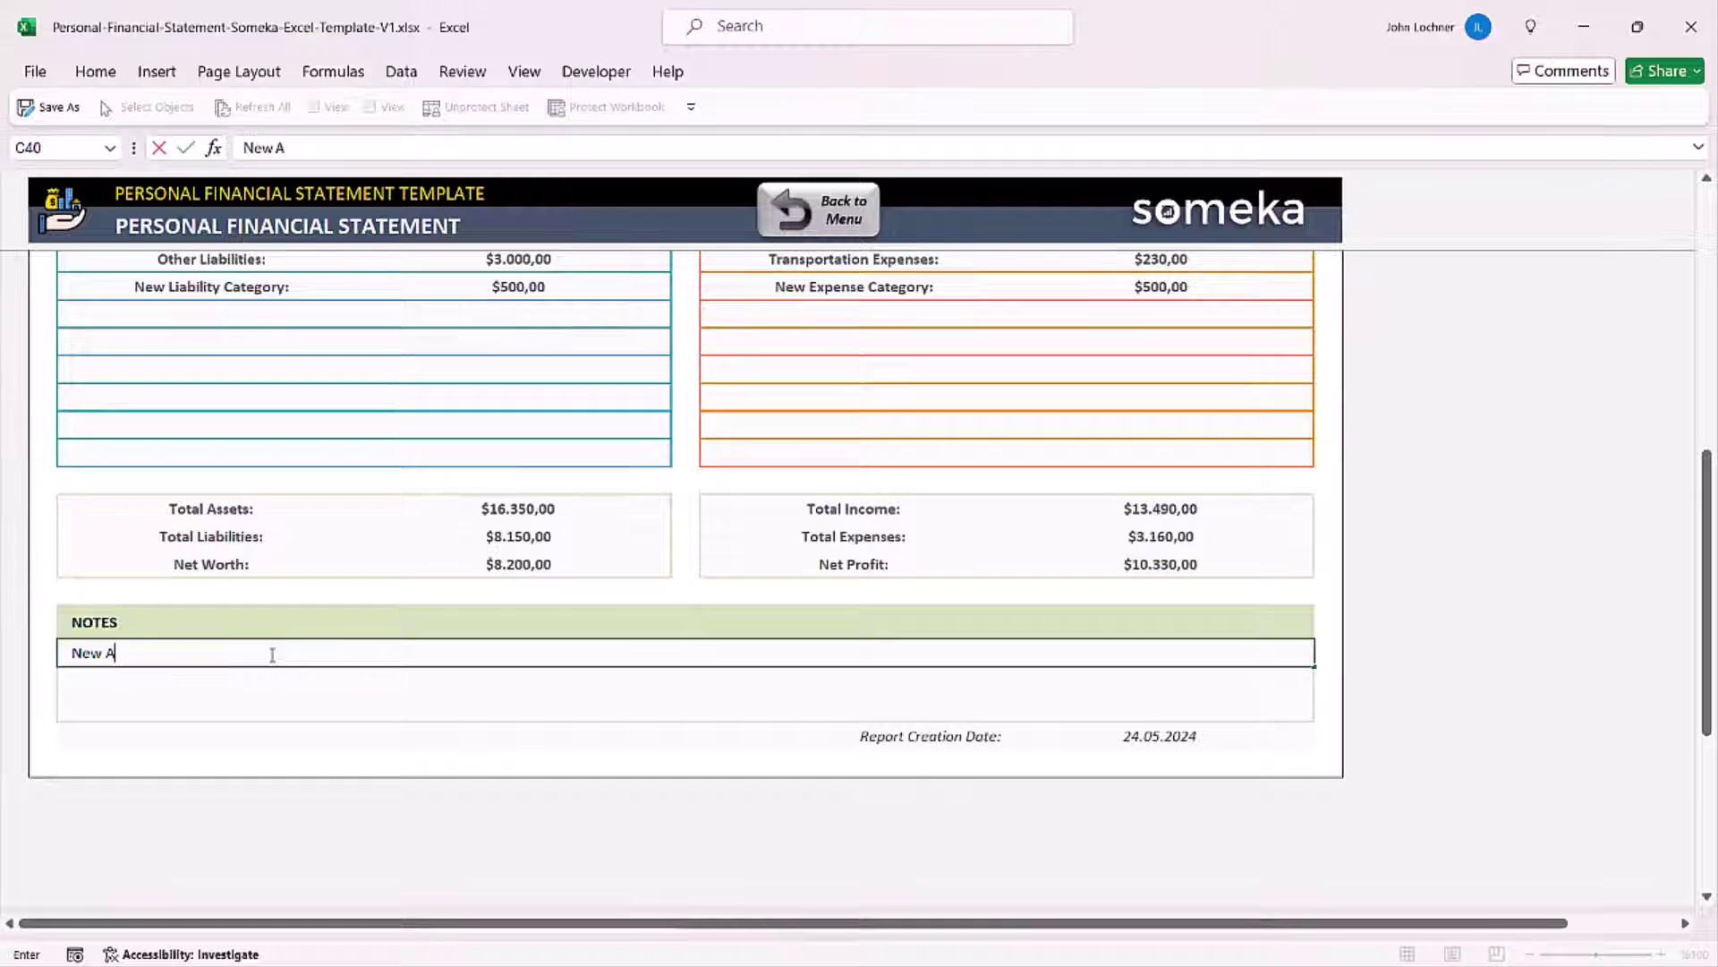
text(dditional Notes)
key(Return)
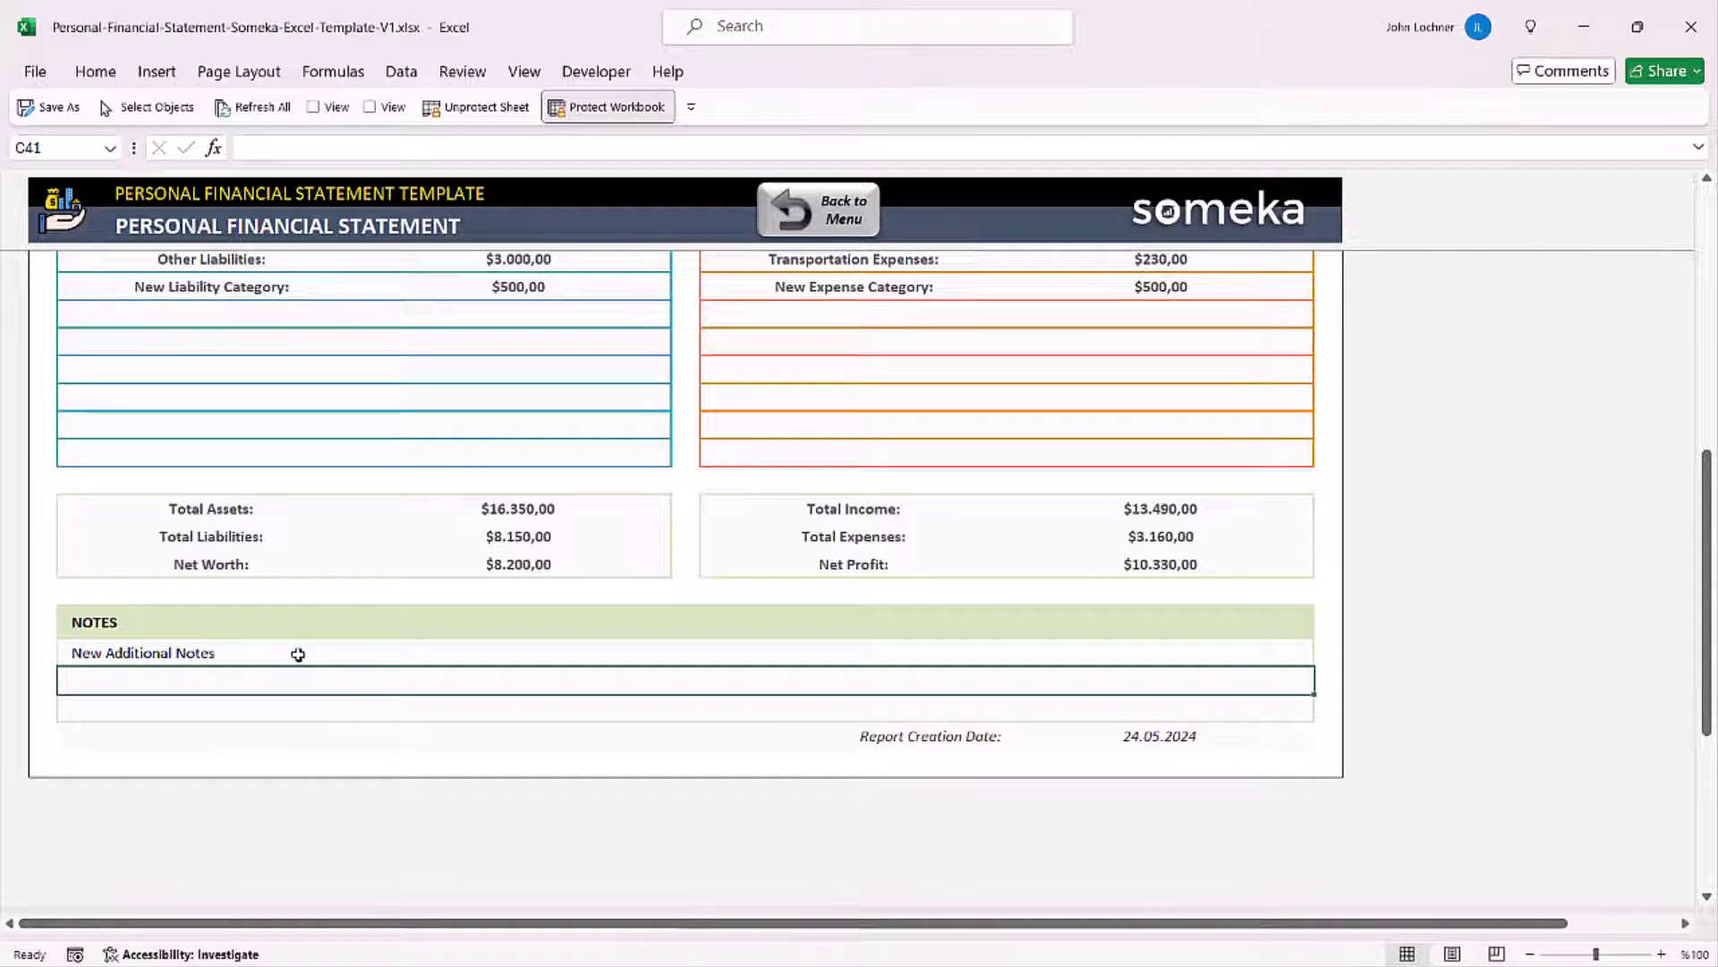
click(1186, 737)
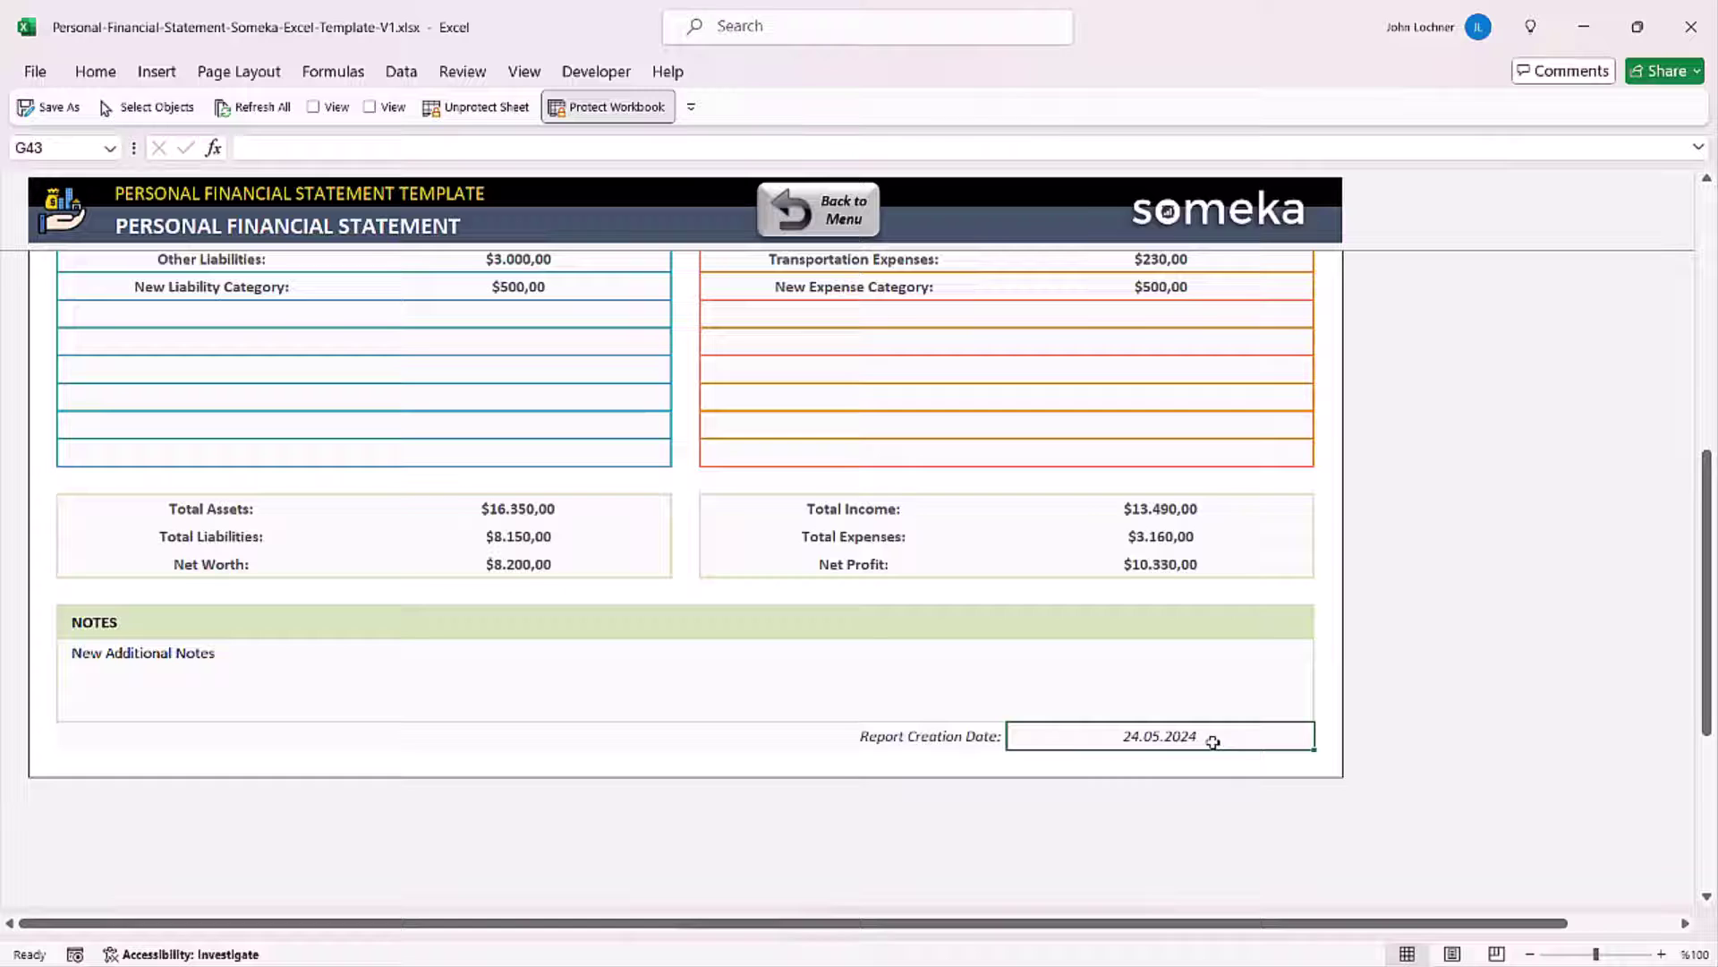
scroll(943, 634, up, 4)
scroll(942, 635, up, 3)
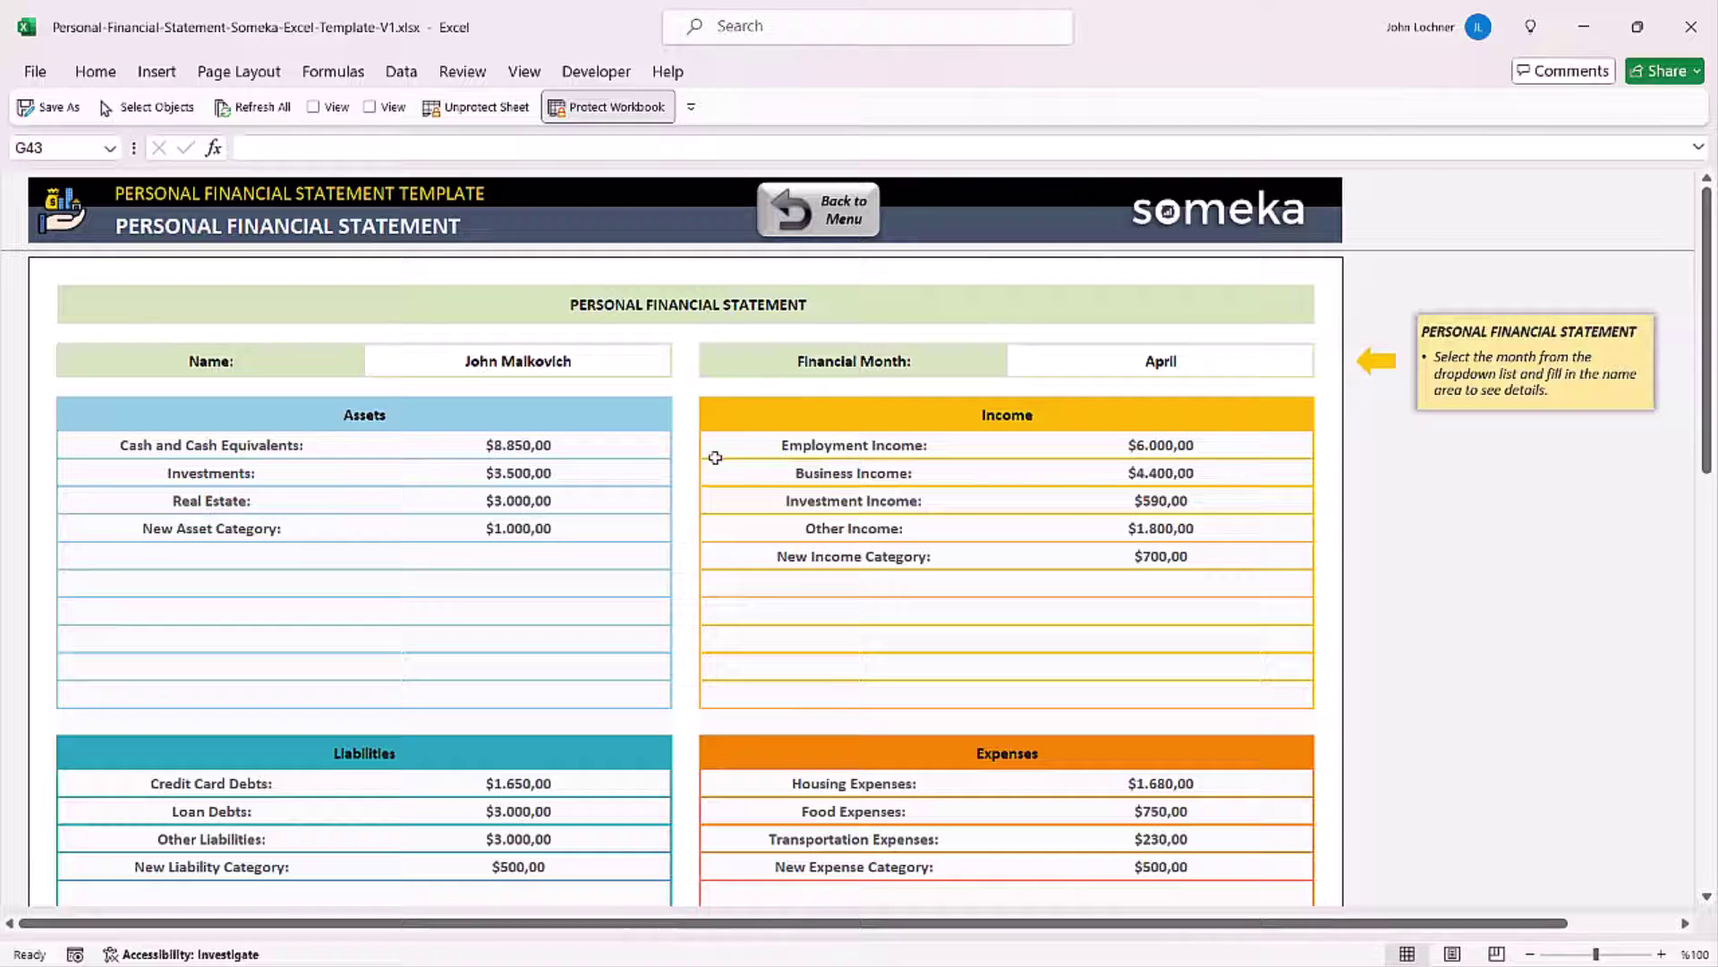
Go back to the Menu sheet with the Back to Menu button.
click(865, 195)
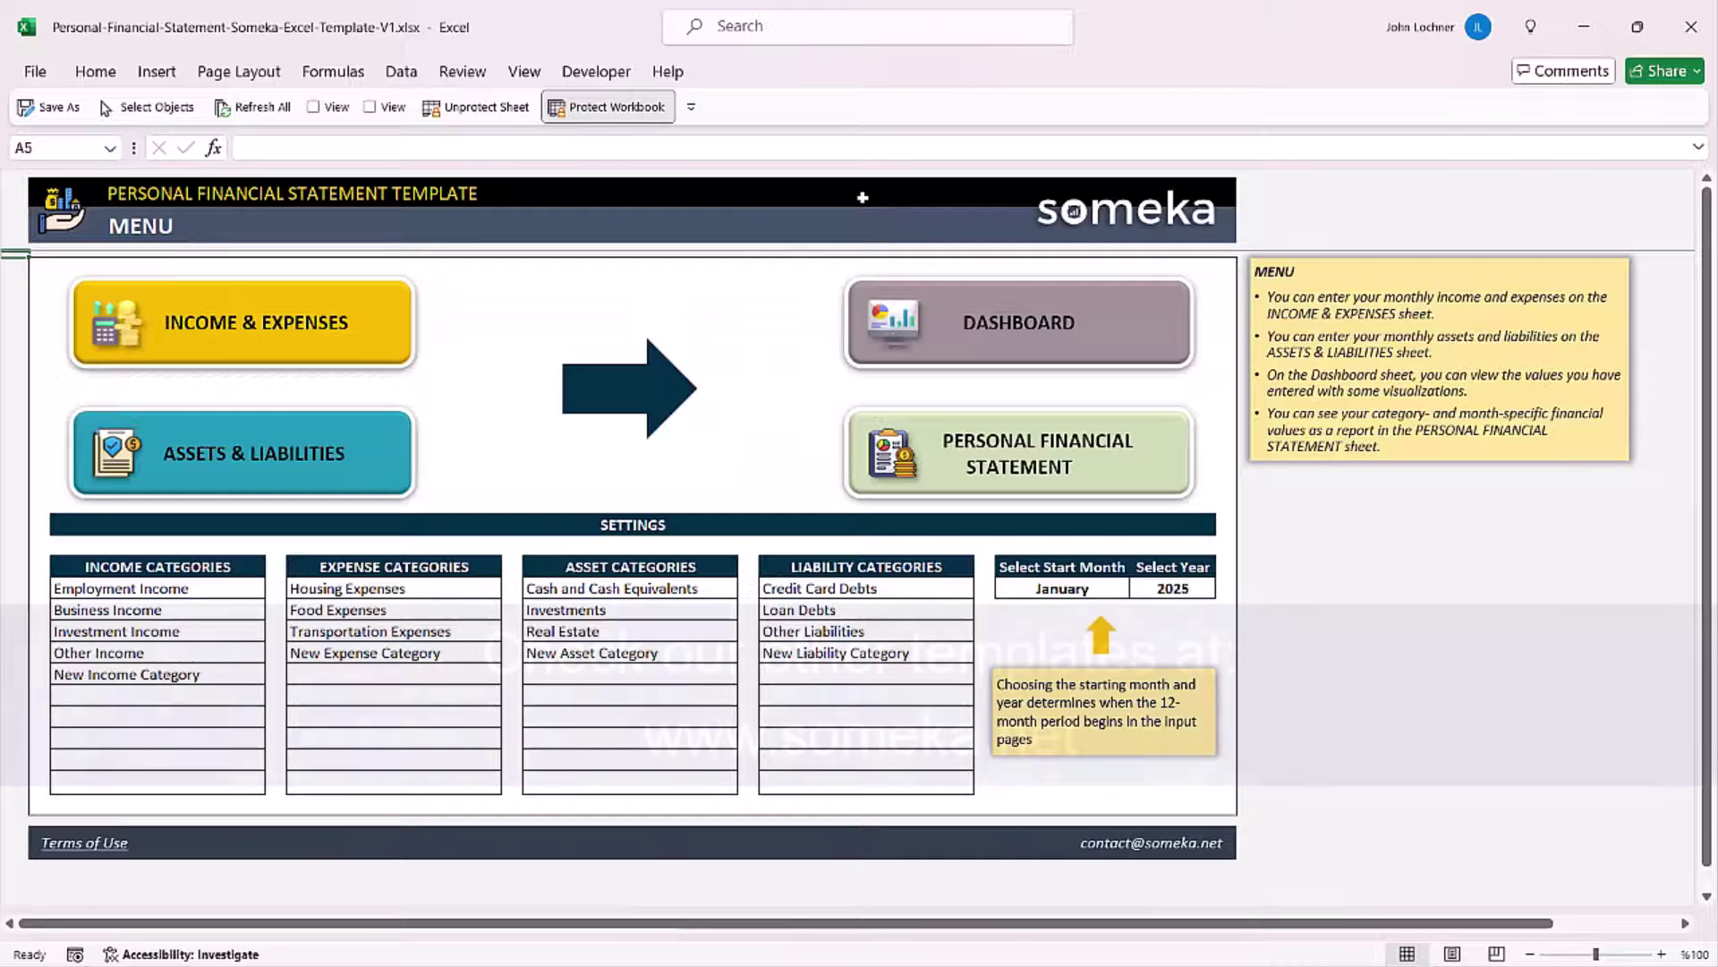